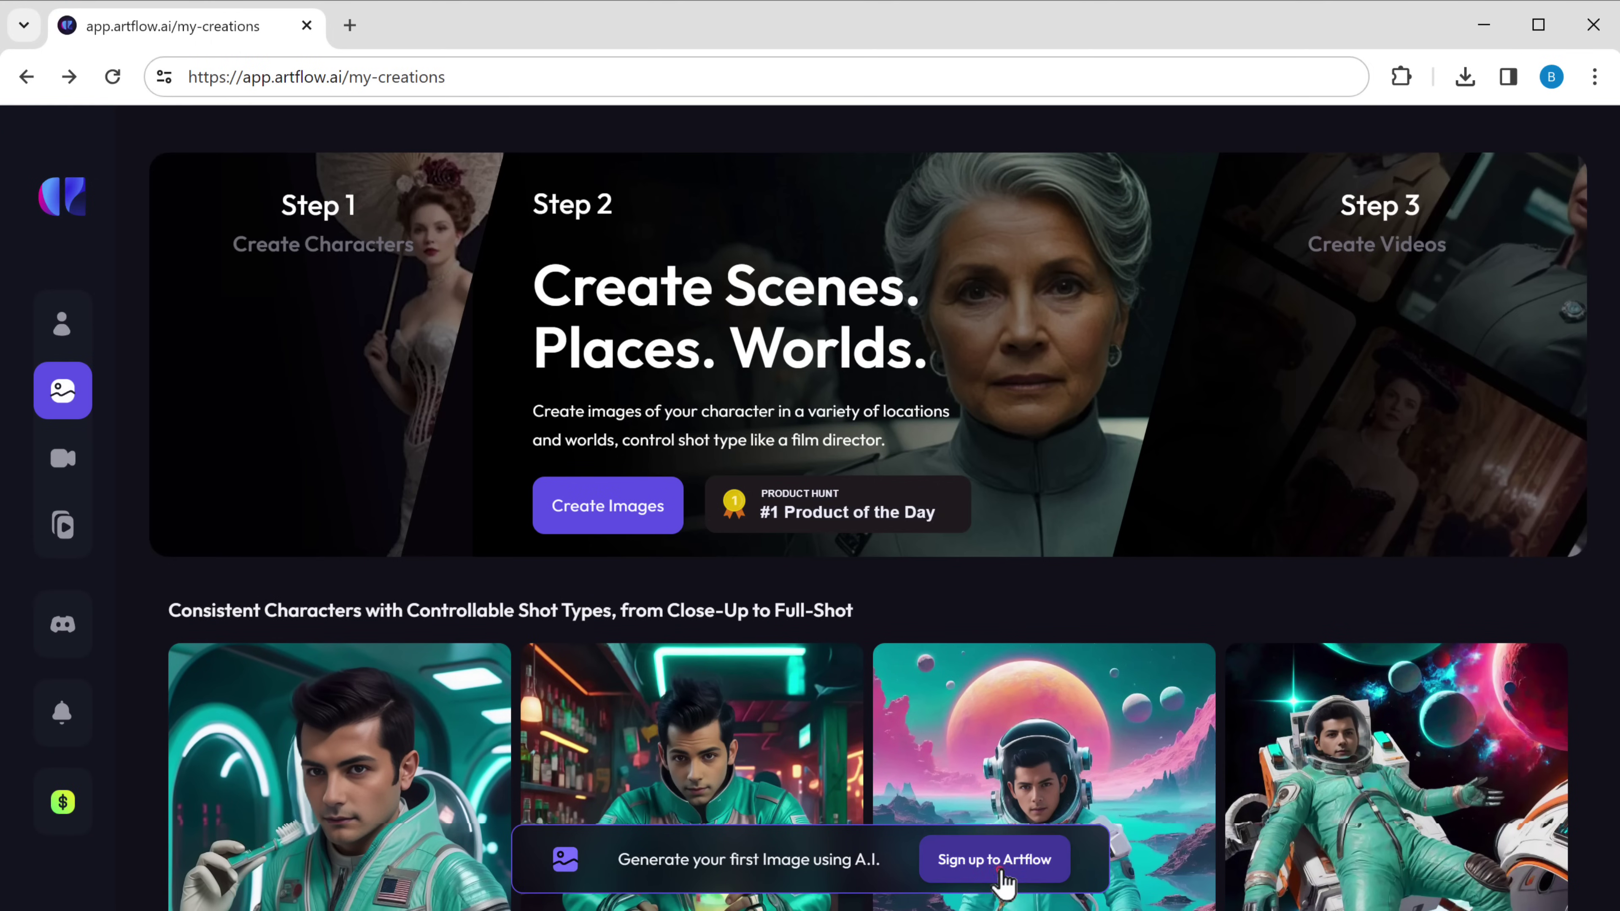
- Sign up for Artflow with a Google account and confirm sharing the account details
{"action": "left_click", "coordinate": [998, 871]}
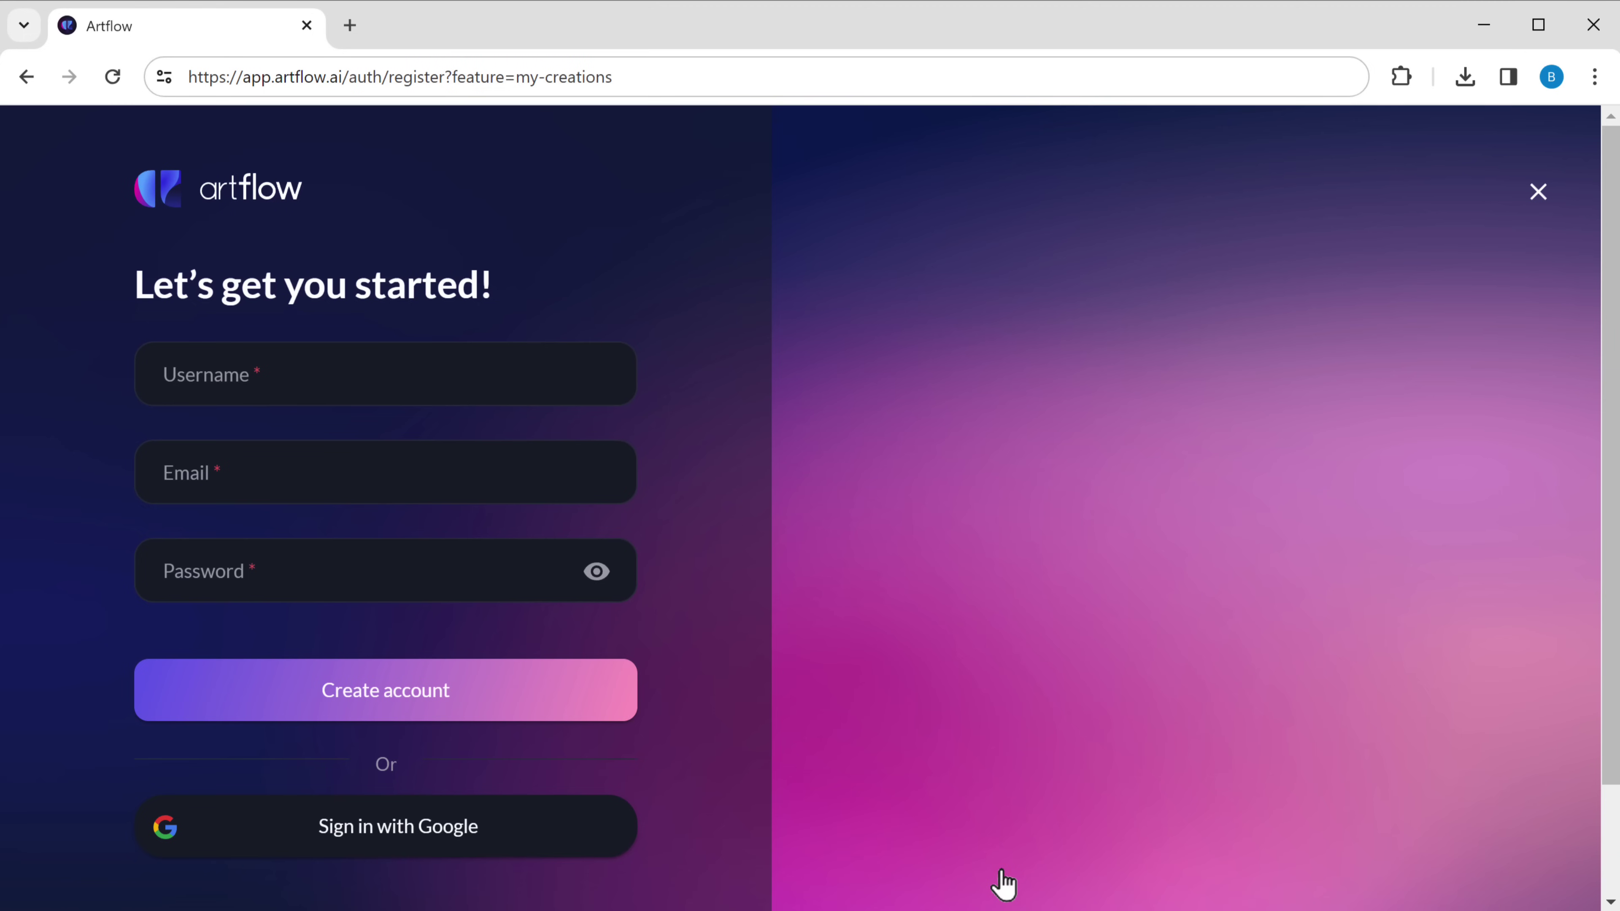
{"action": "left_click", "coordinate": [435, 836]}
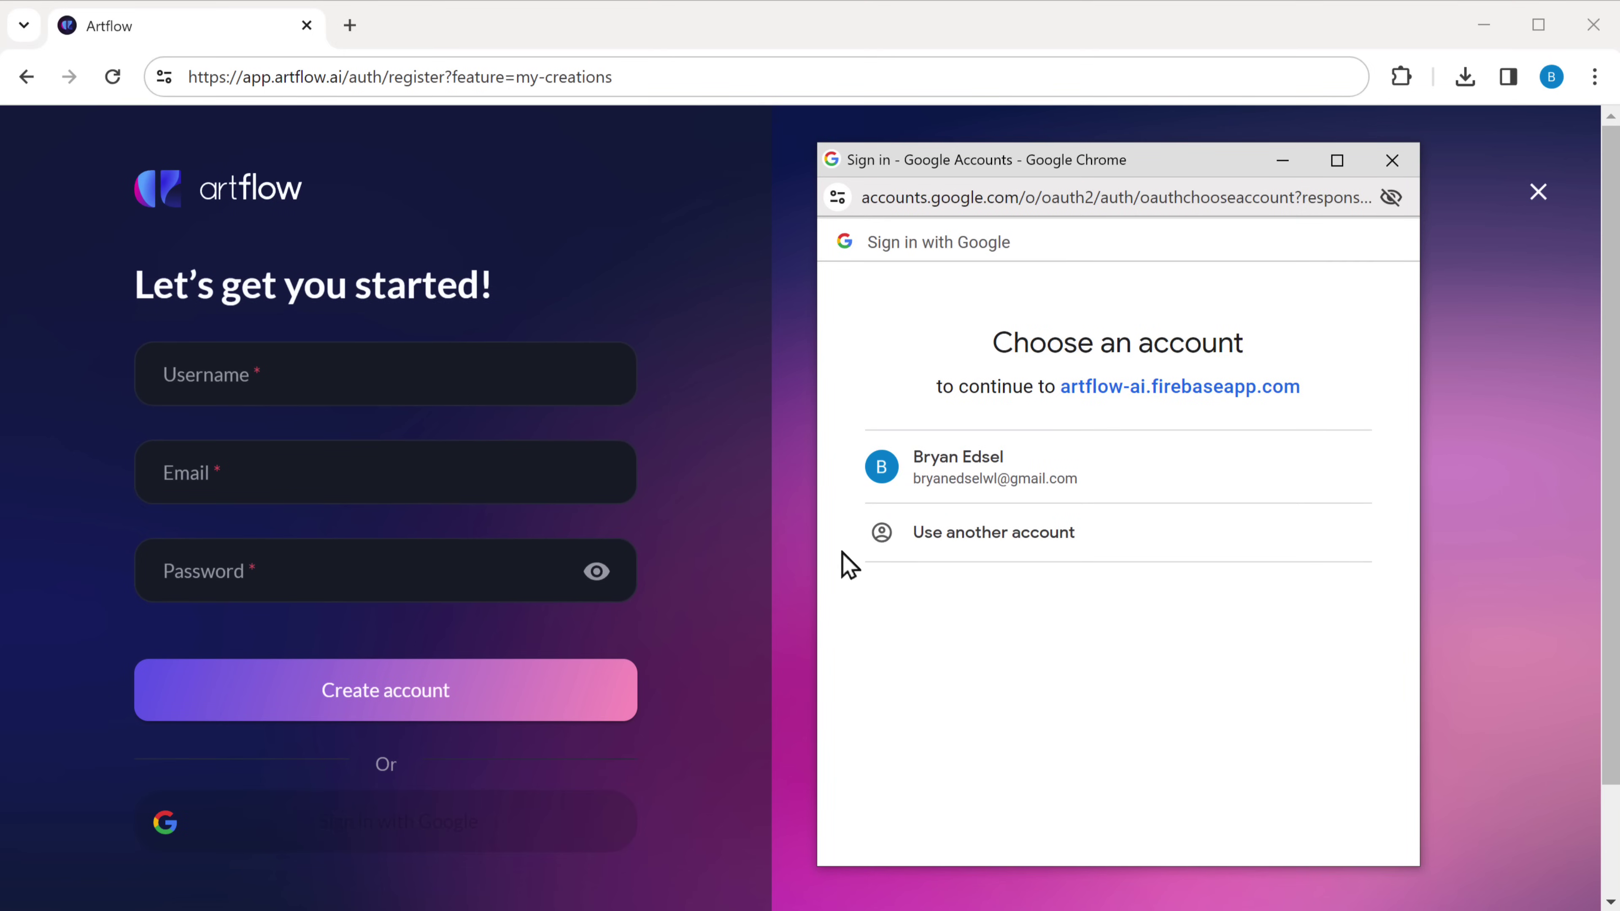
{"action": "left_click", "coordinate": [941, 485]}
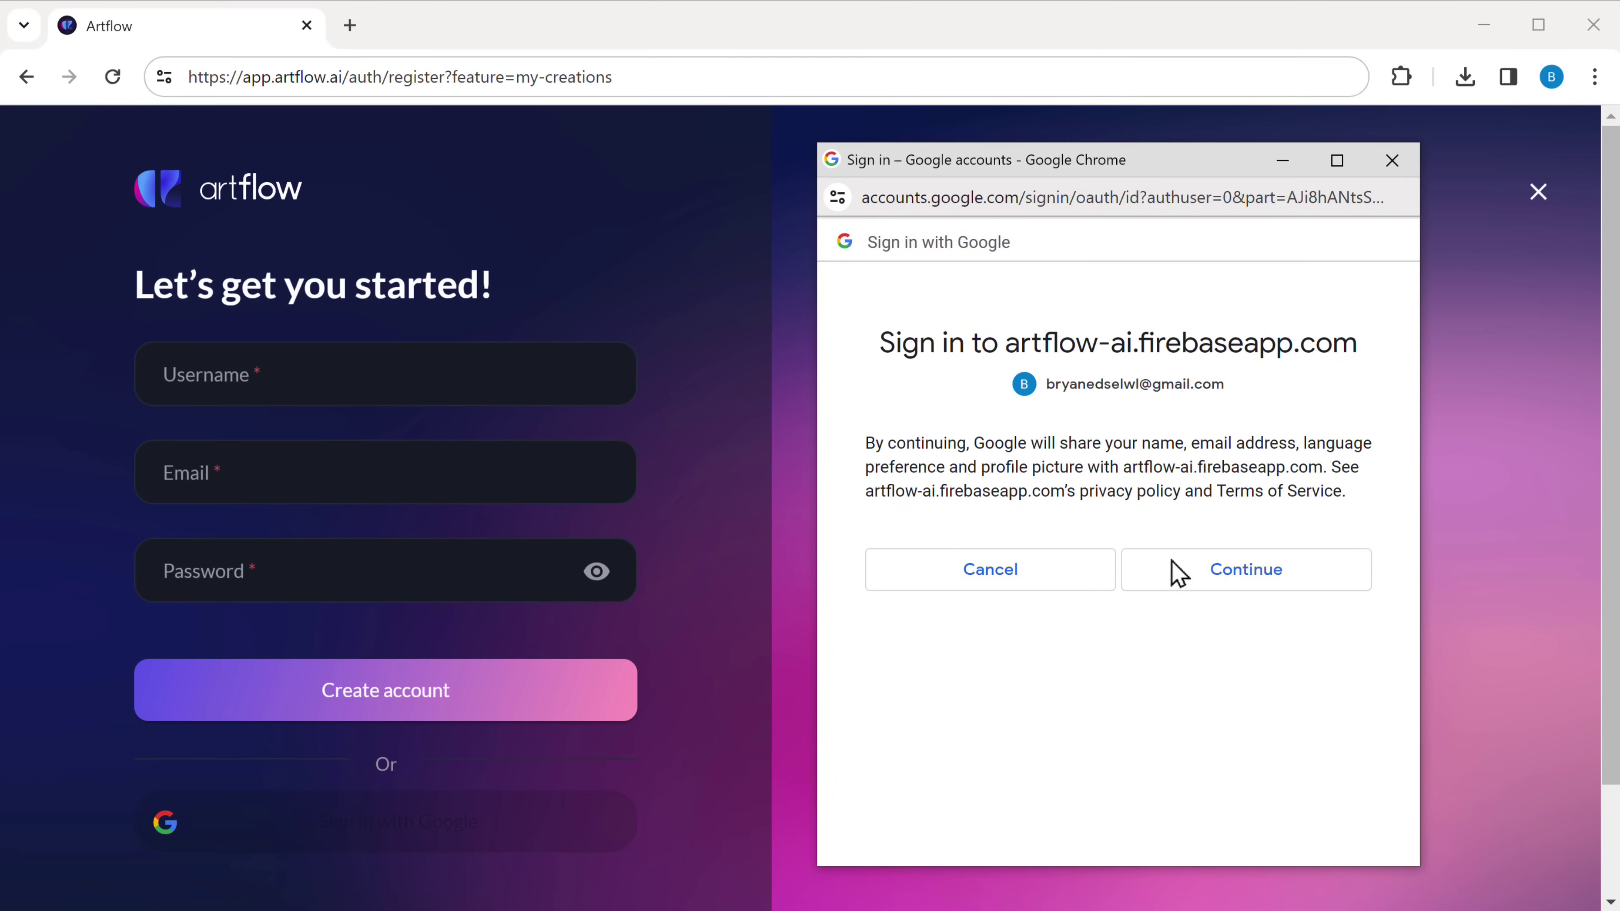
{"action": "left_click", "coordinate": [1248, 582]}
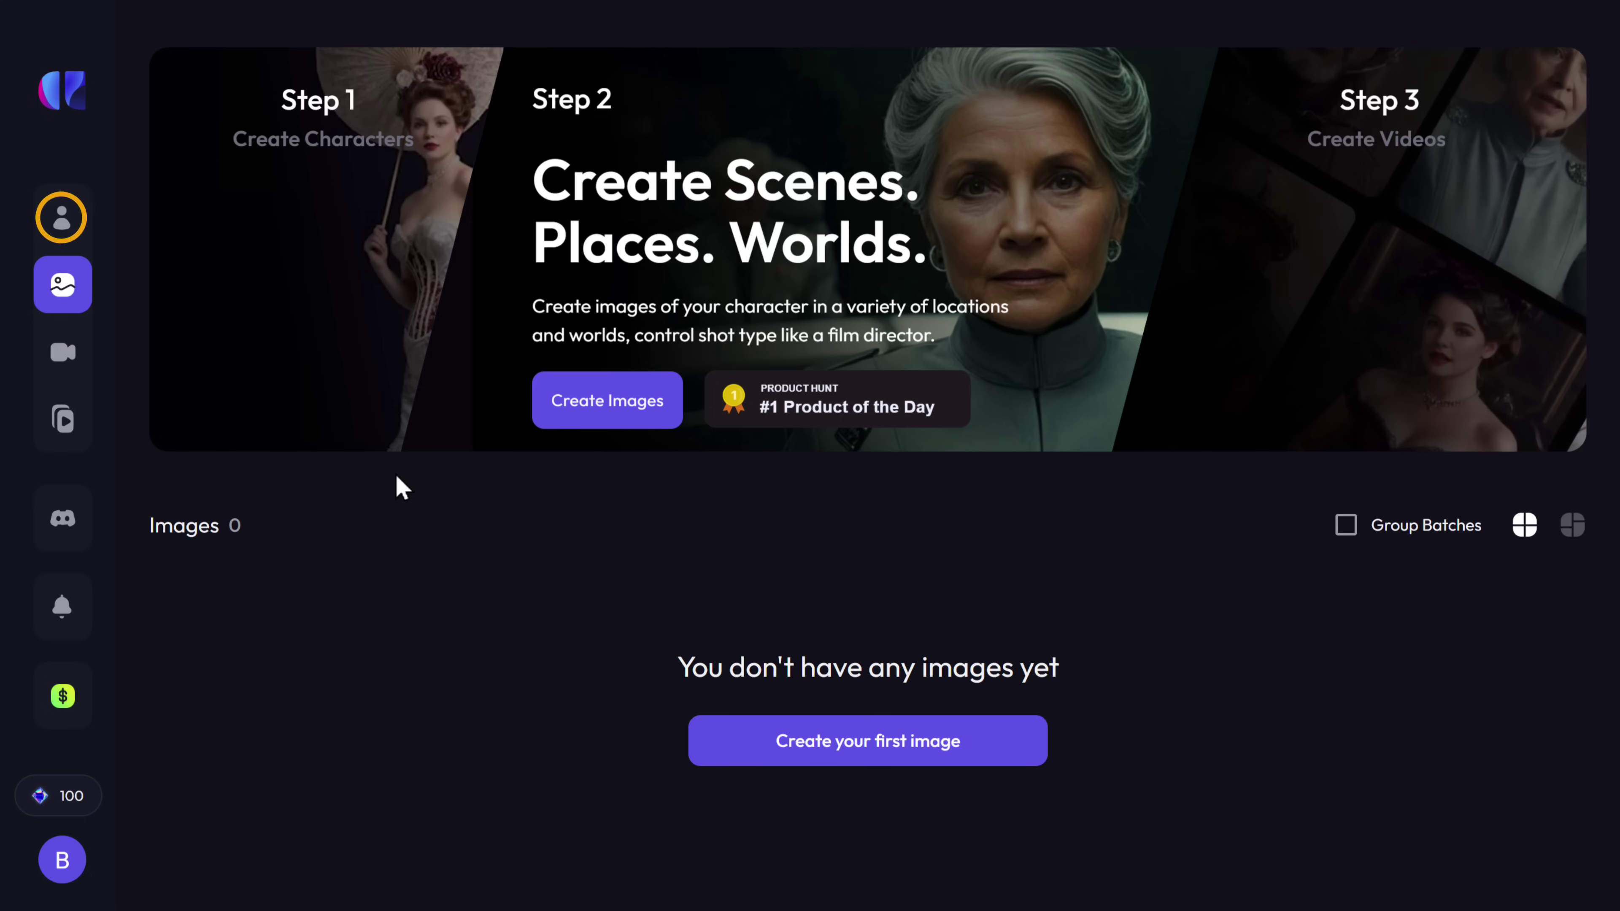
- In Character Builder, begin a new AI actor and choose to upload face photos
{"action": "mouse_move", "coordinate": [72, 249]}
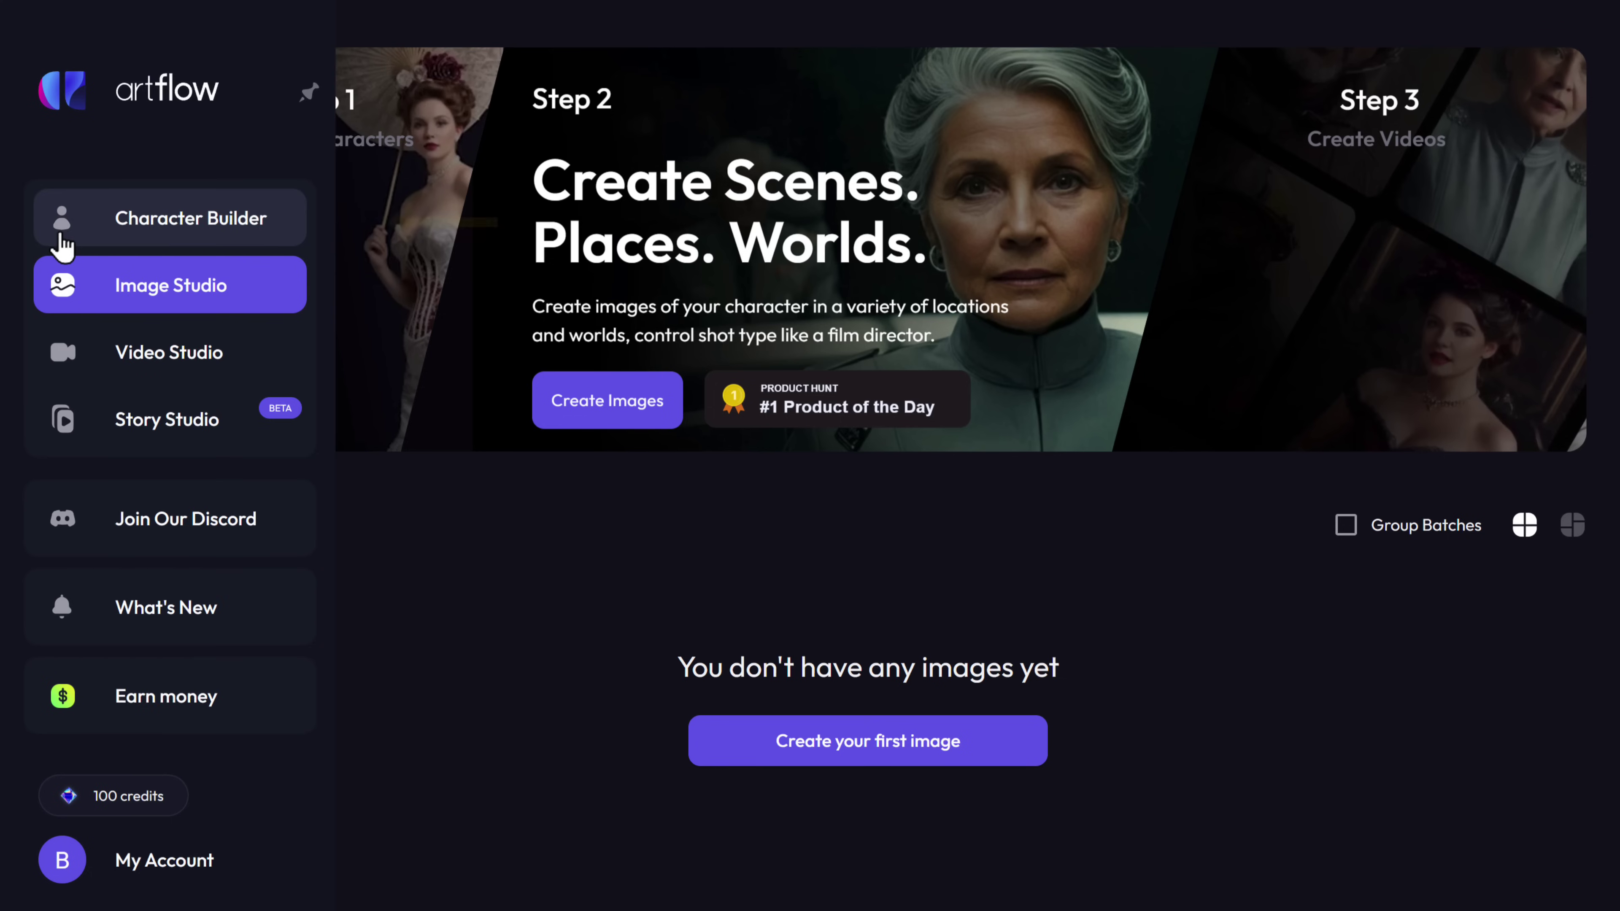
{"action": "left_click", "coordinate": [172, 239]}
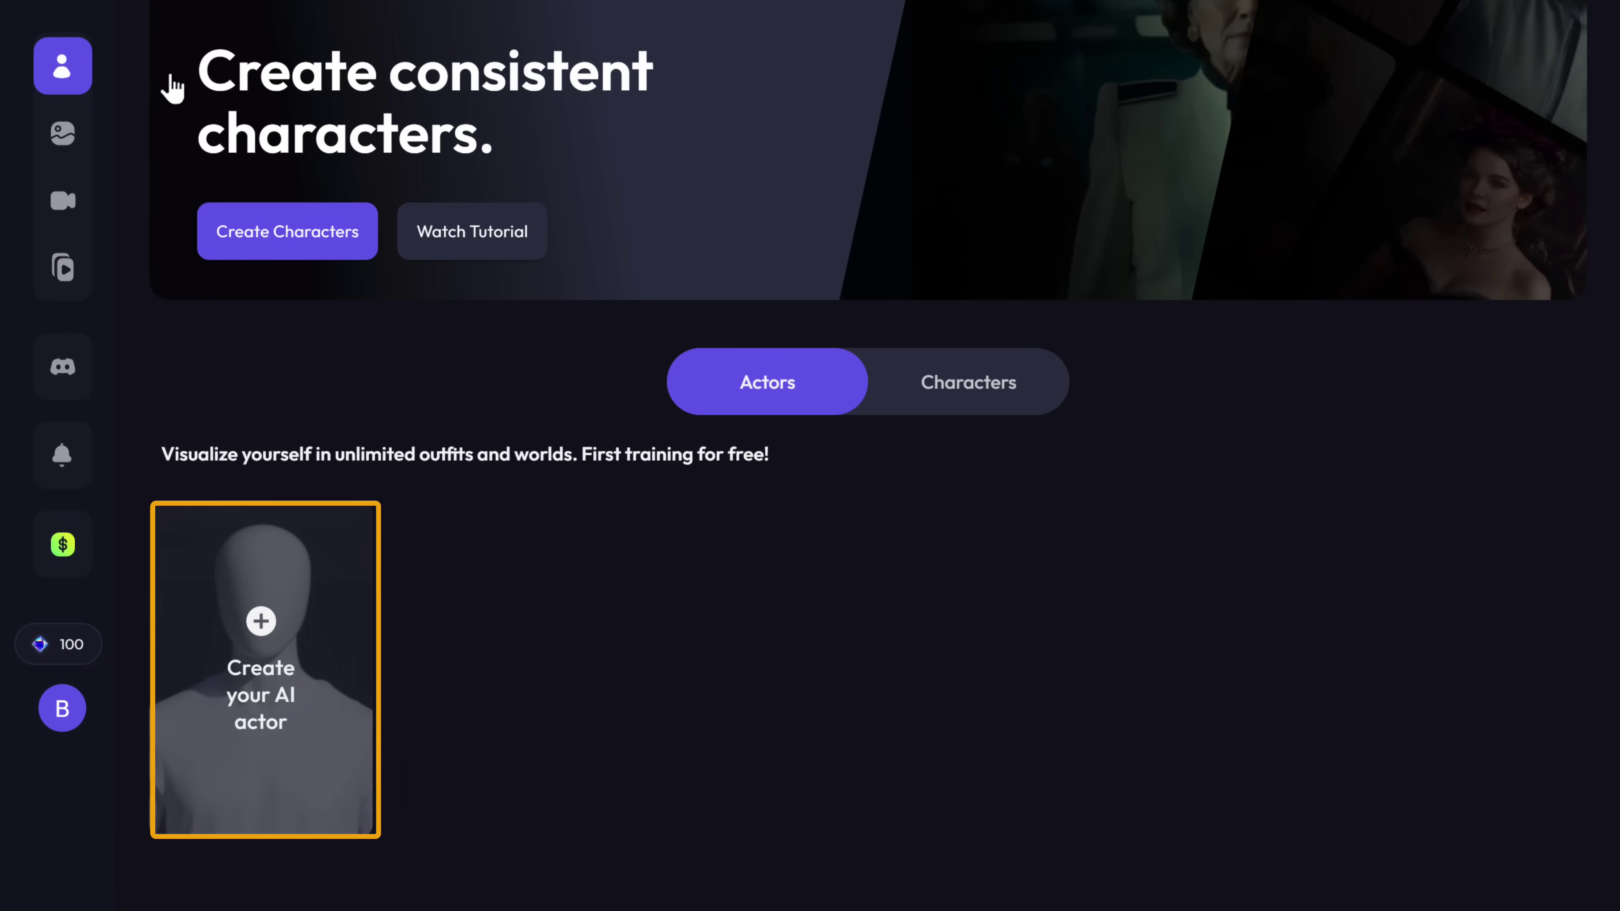
{"action": "left_click", "coordinate": [261, 621]}
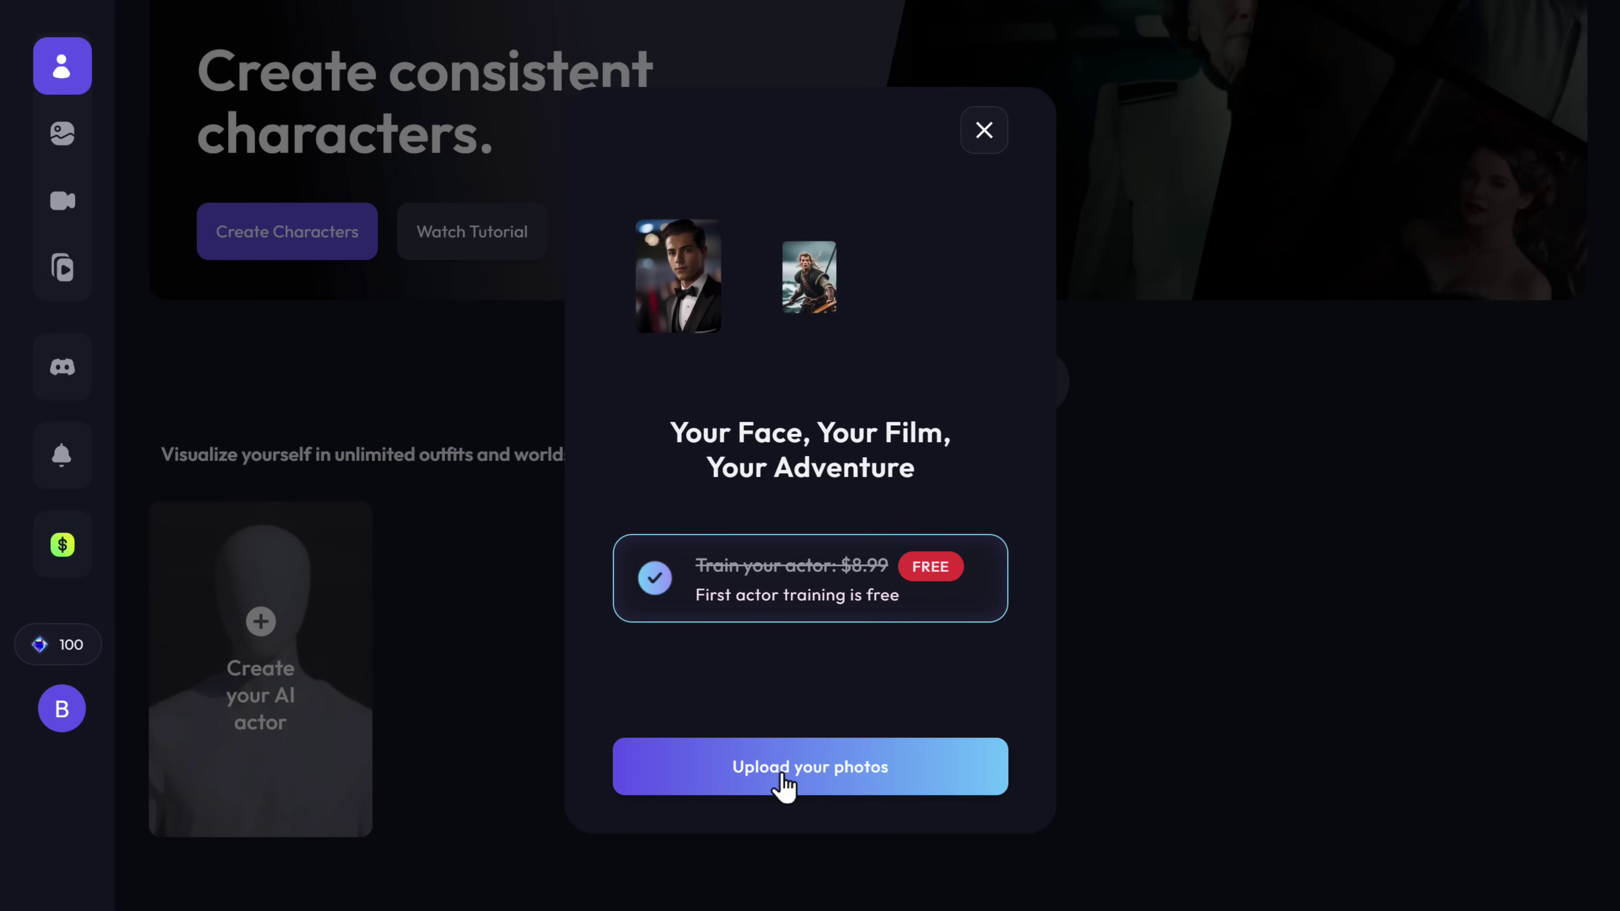
{"action": "left_click", "coordinate": [819, 786]}
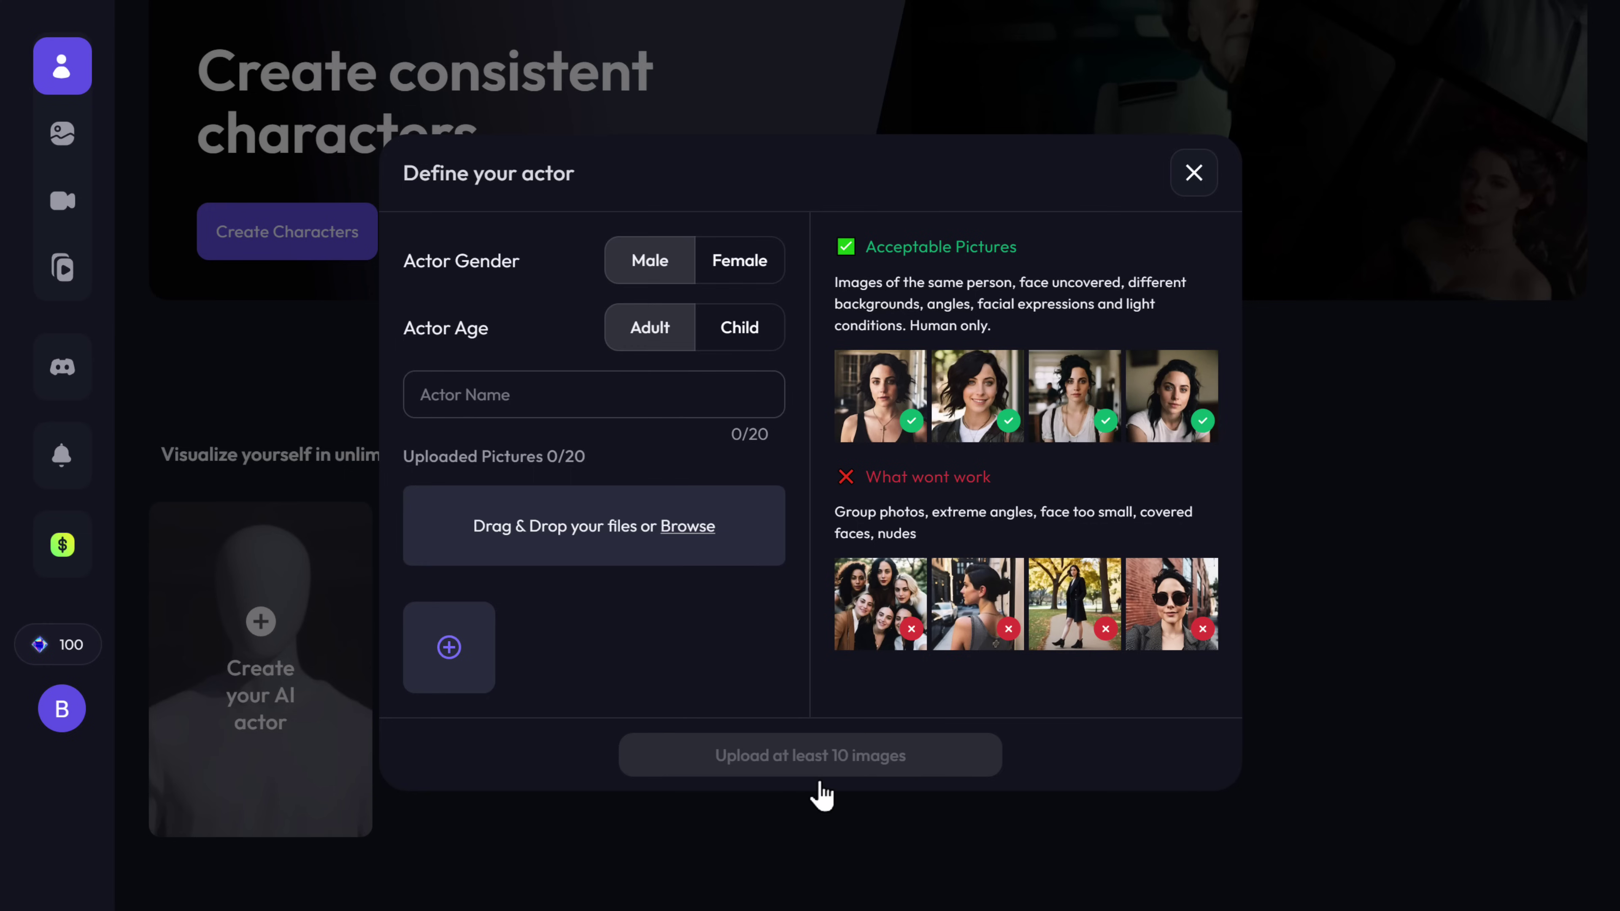
- Name the new actor with the person's first name
{"action": "left_click", "coordinate": [515, 394]}
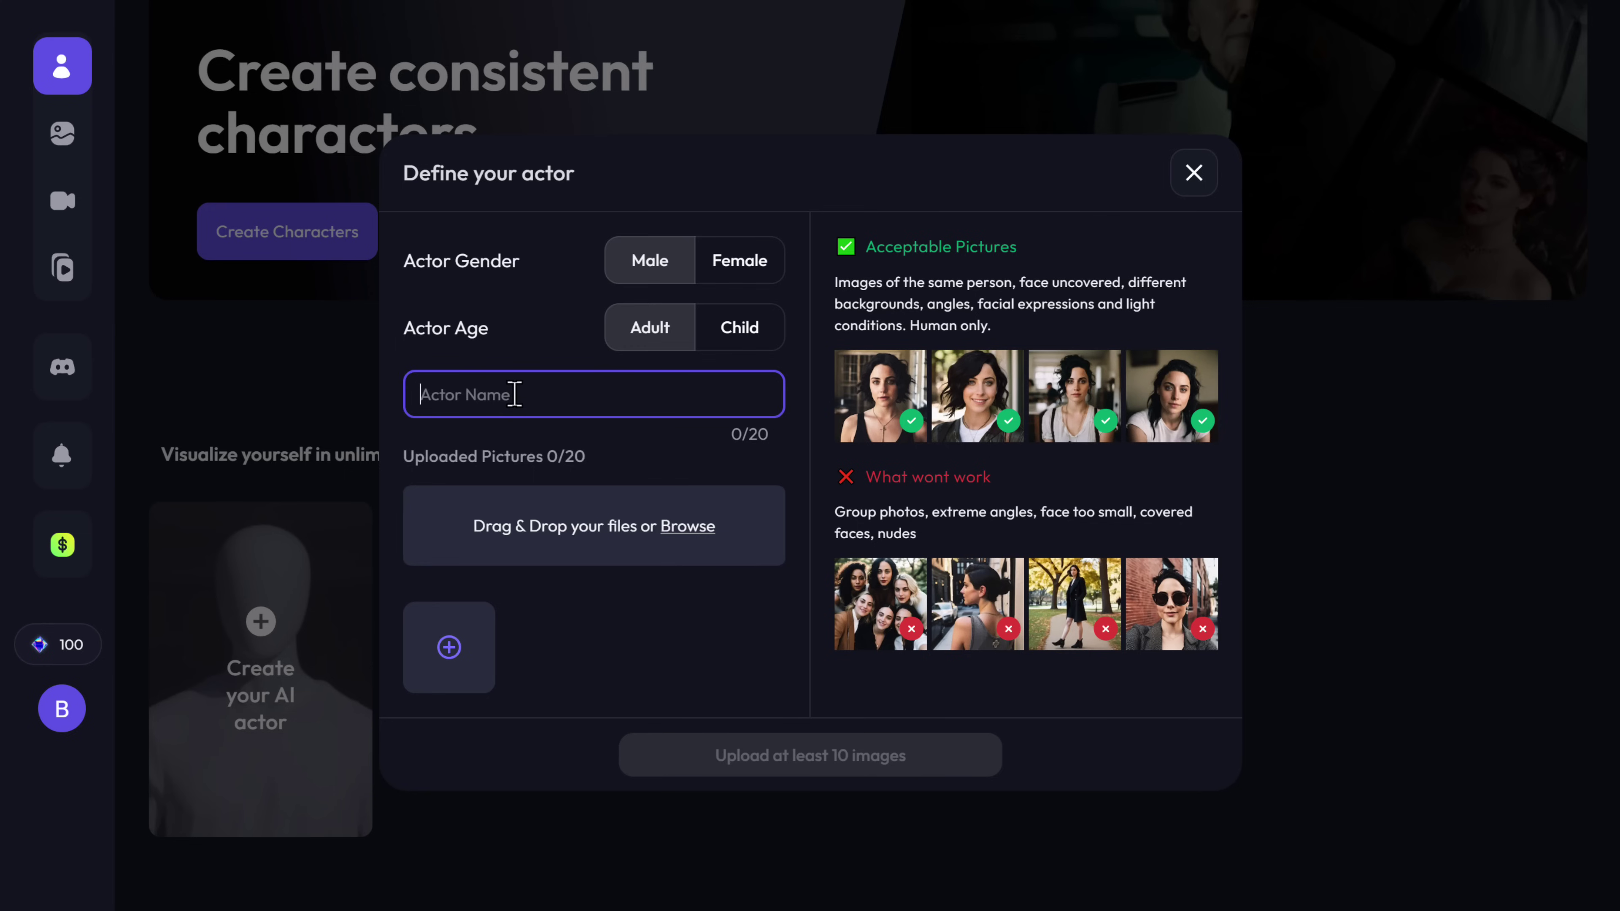
{"action": "type", "text": "Bryan"}
{"action": "left_click", "coordinate": [594, 433]}
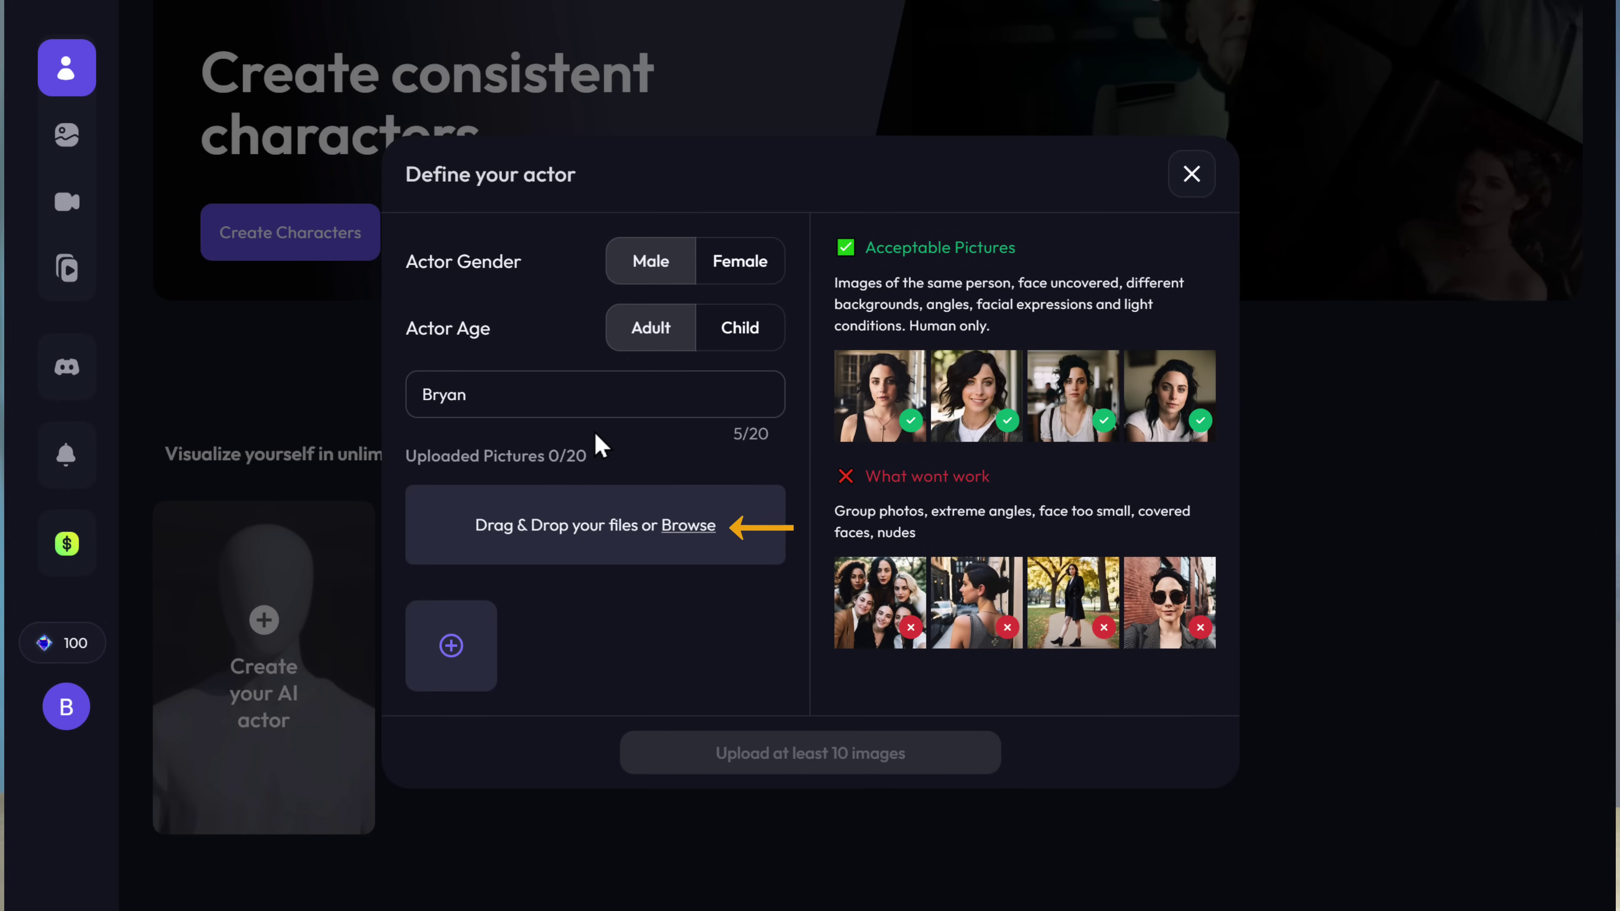
- Upload all 20 face photos from the folder and start training the actor
{"action": "left_click", "coordinate": [688, 527]}
{"action": "left_click_drag", "start_coordinate": [1228, 603], "coordinate": [168, 252]}
{"action": "left_click", "coordinate": [1113, 816]}
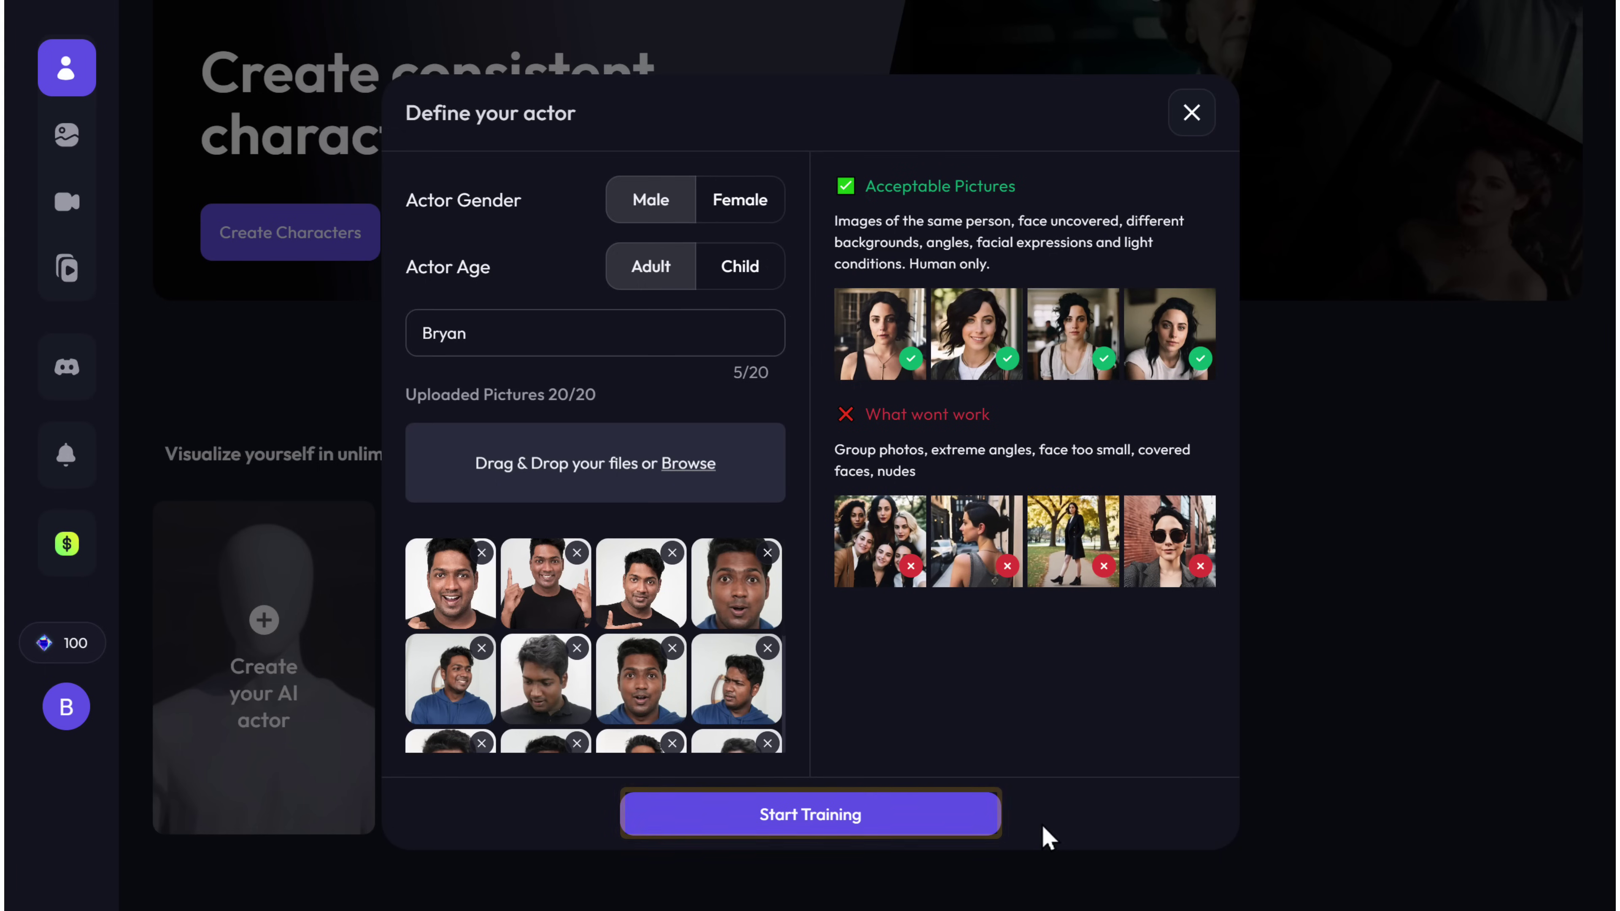
{"action": "left_click", "coordinate": [826, 830]}
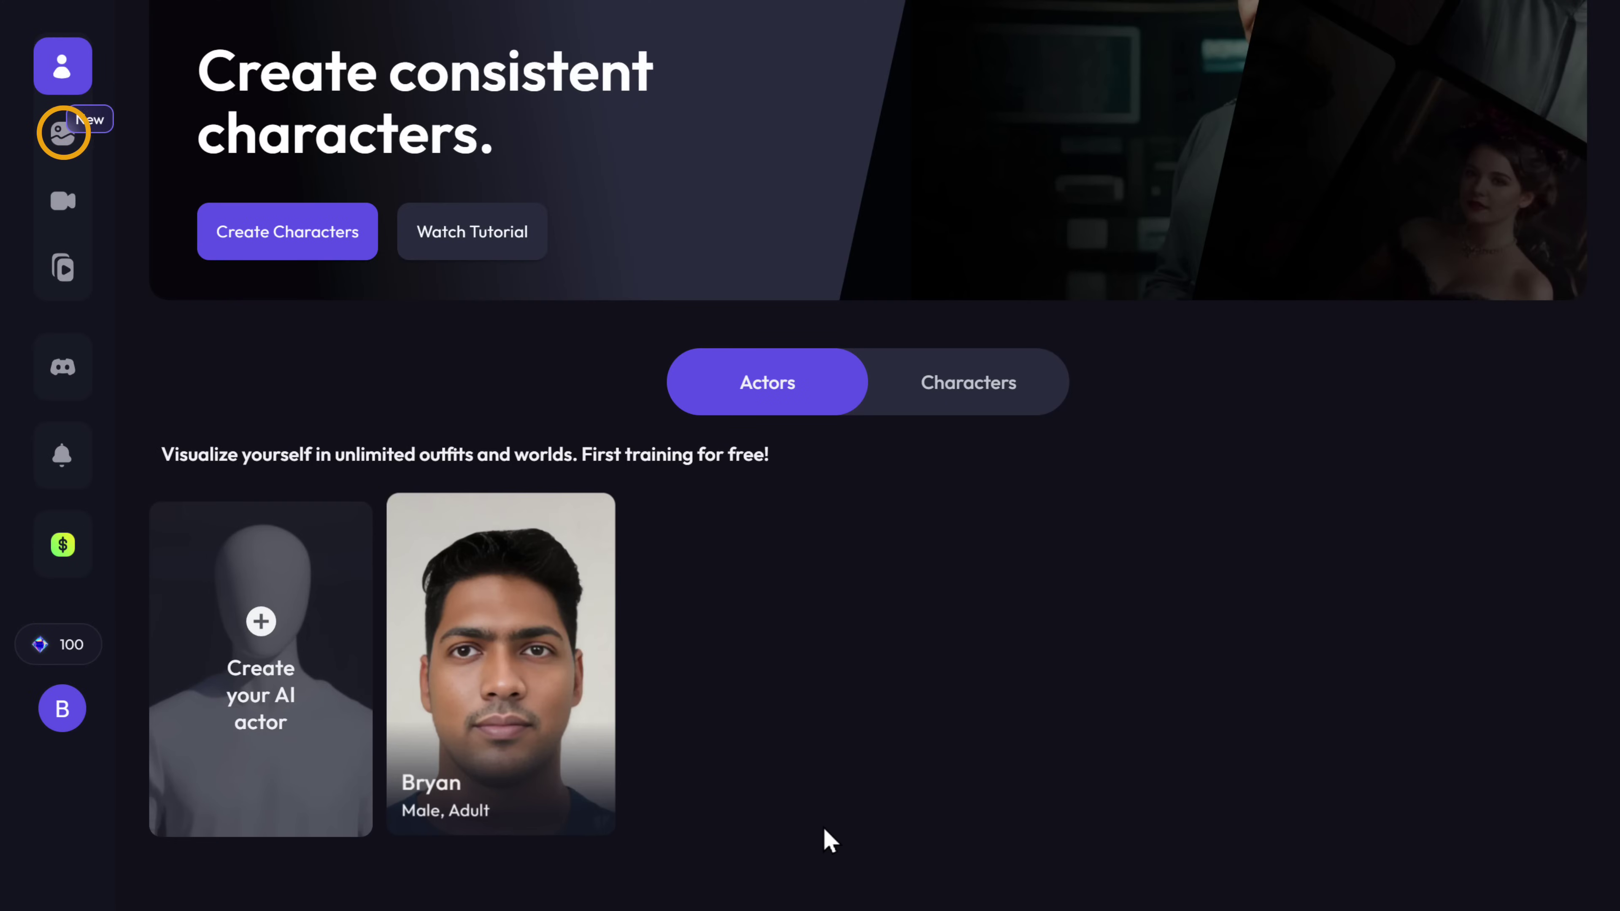
- Go to Image Studio's Images grid and view the formidable warrior image's details
{"action": "mouse_move", "coordinate": [67, 153]}
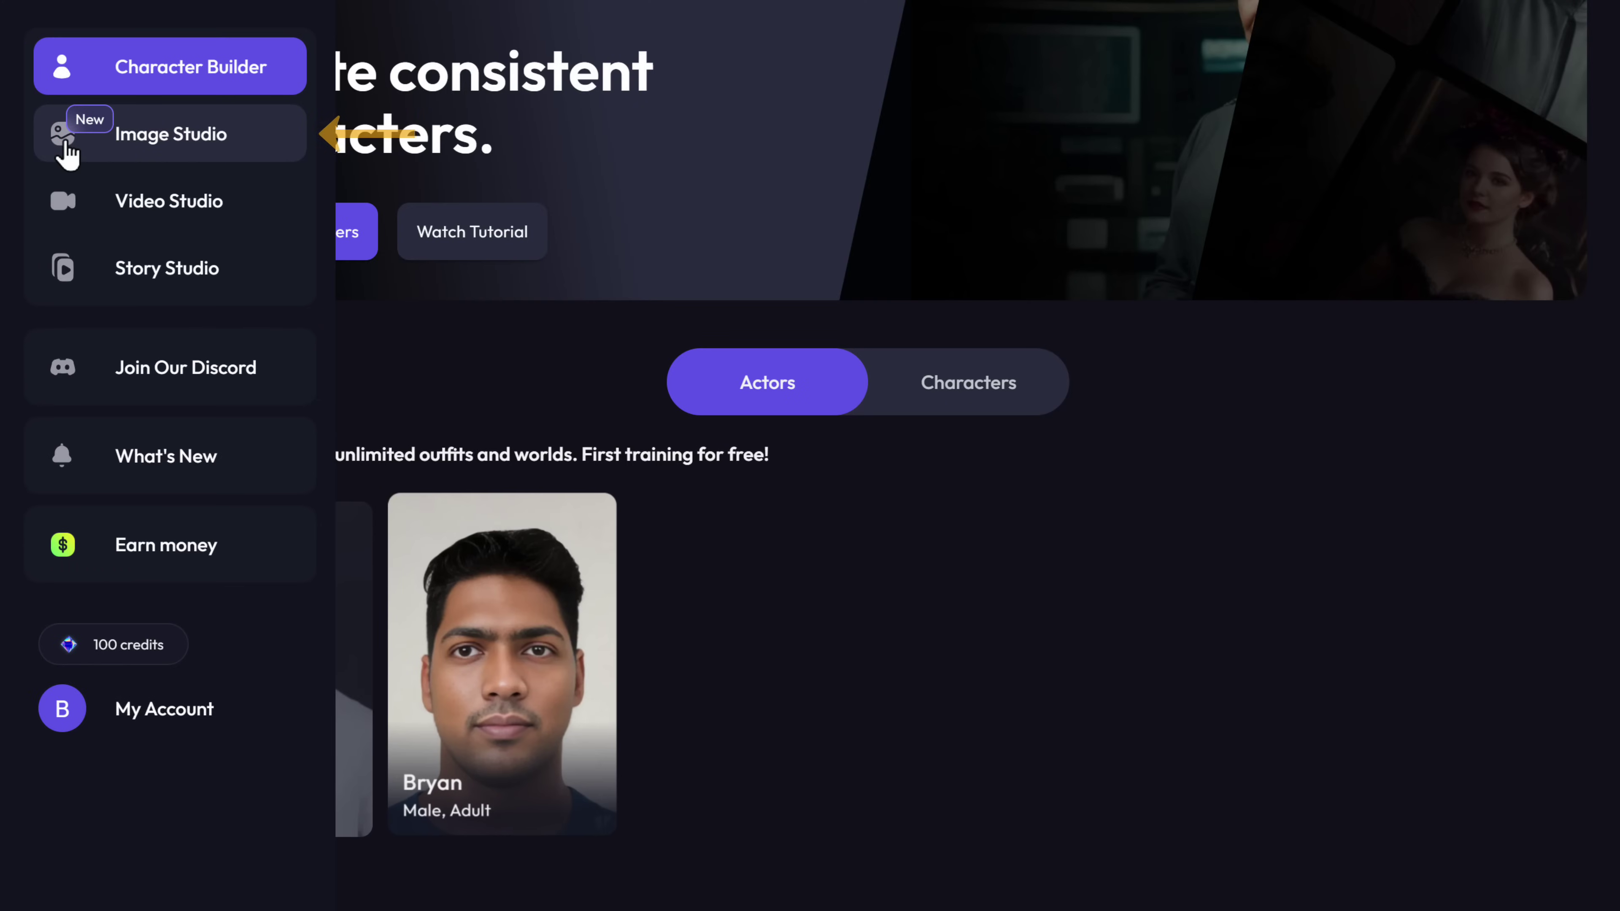
{"action": "left_click", "coordinate": [171, 165]}
{"action": "scroll", "coordinate": [171, 164], "scroll_direction": "down", "scroll_amount": 5}
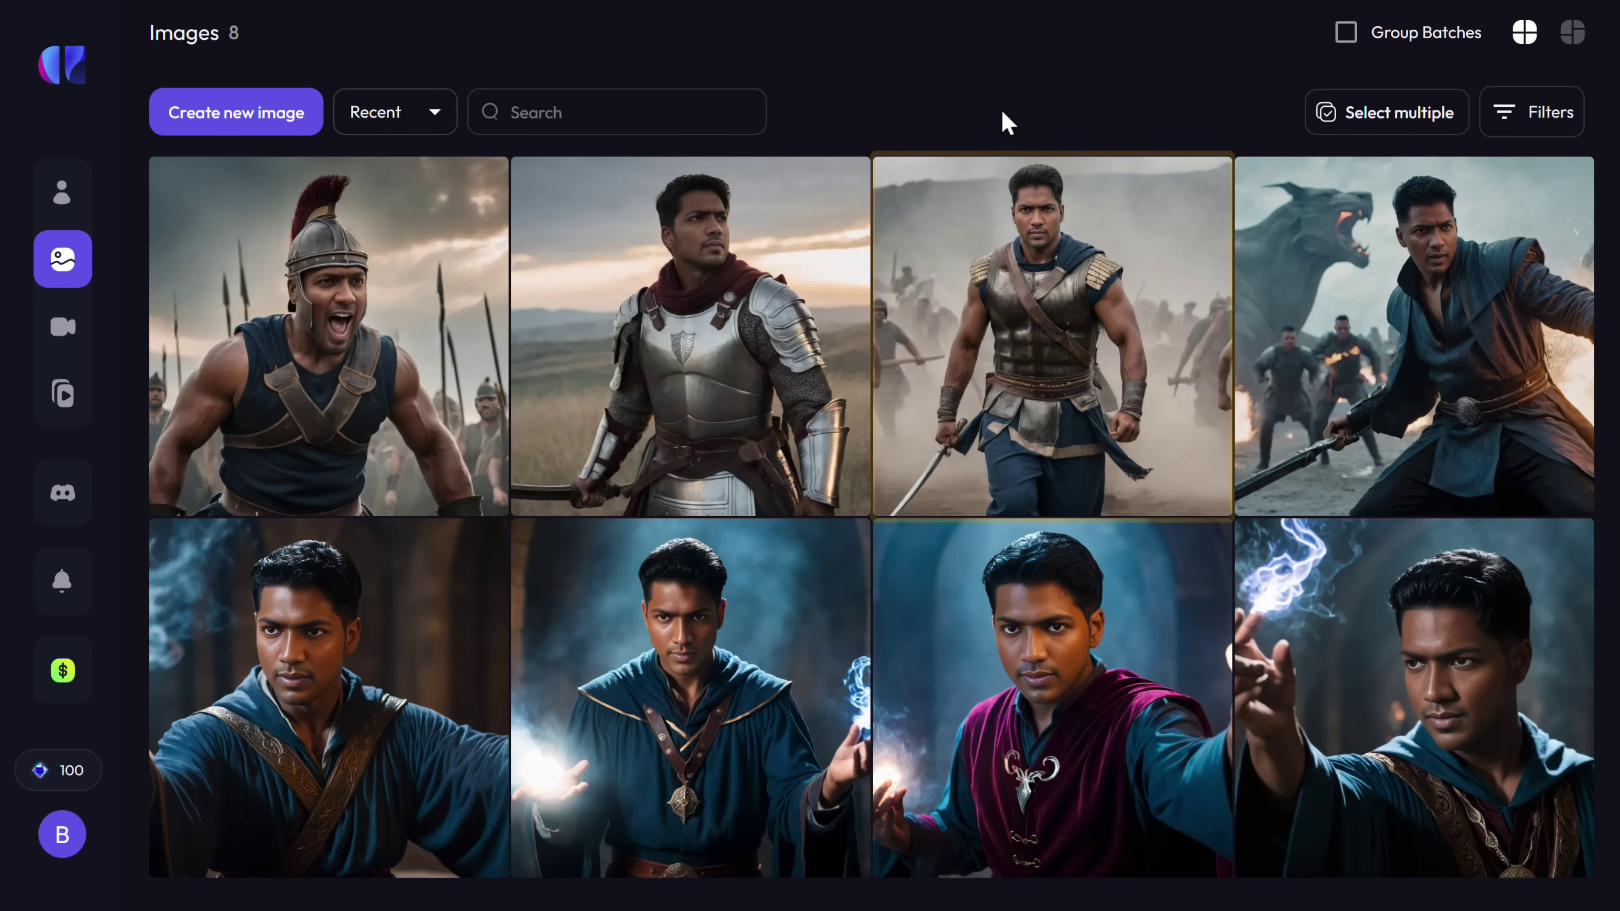
{"action": "mouse_move", "coordinate": [1046, 252]}
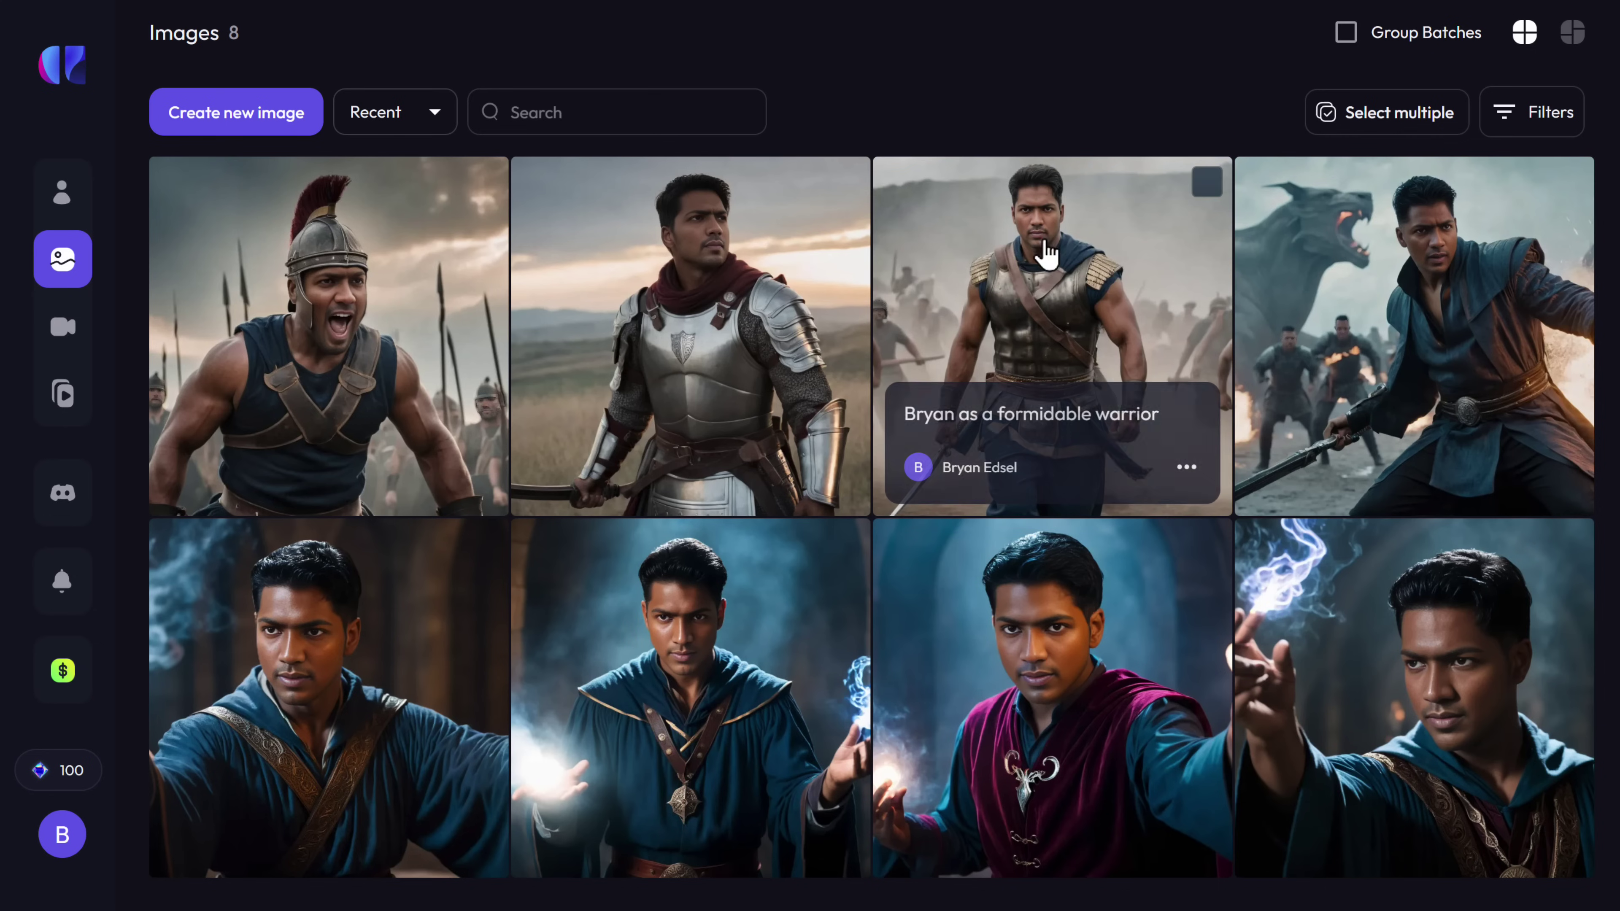
{"action": "left_click", "coordinate": [1057, 295]}
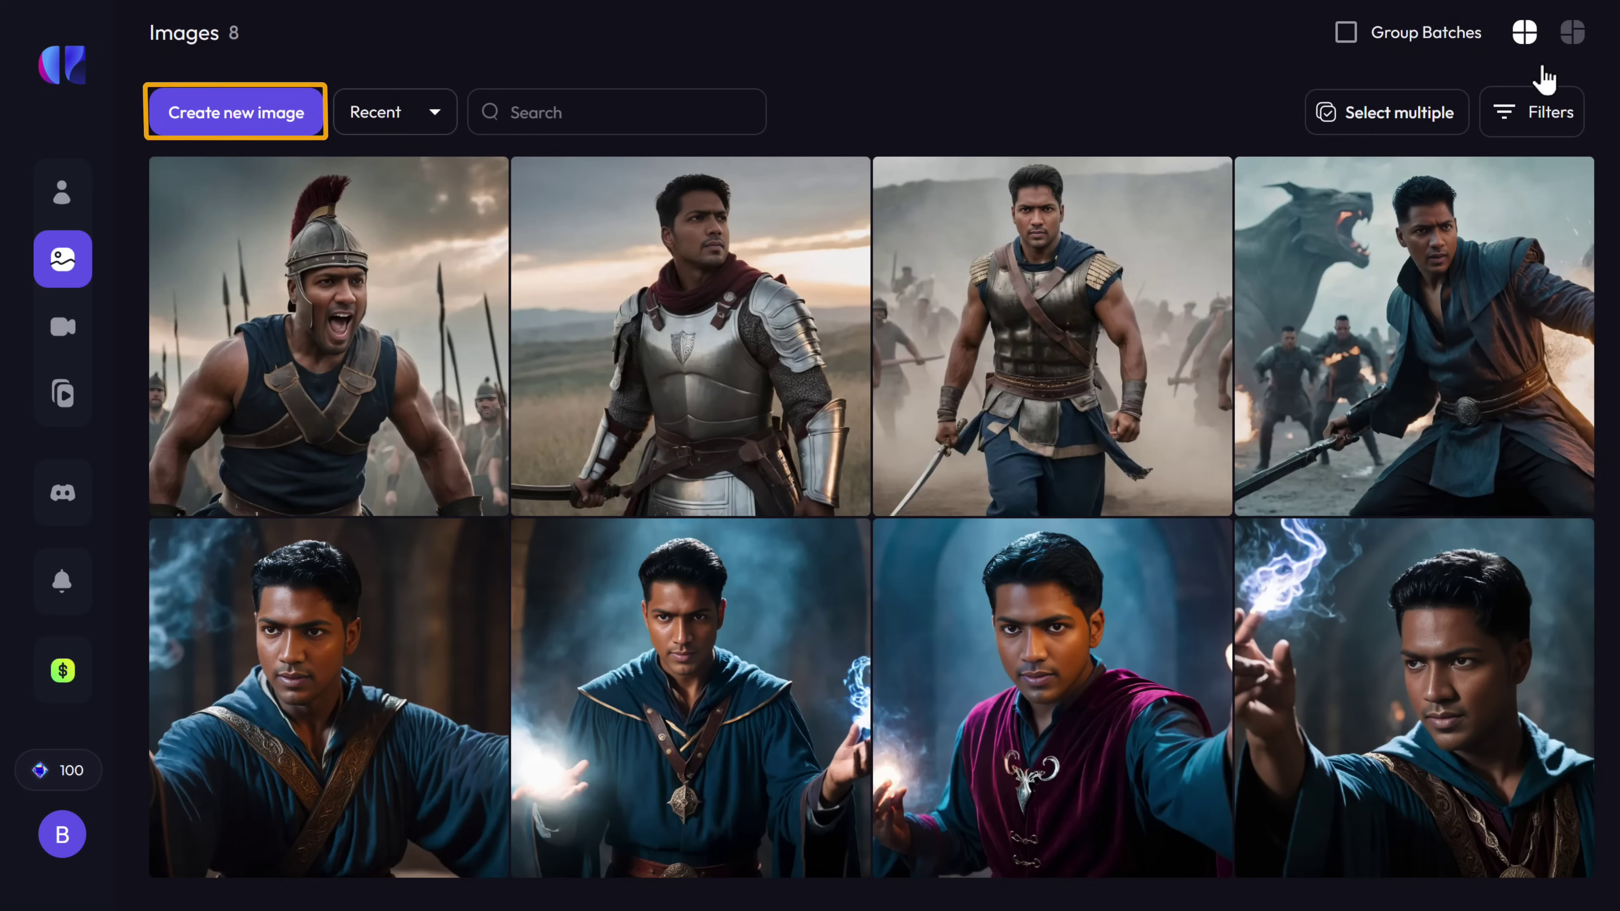
- Create a new image with General image type and Director Mode switched on
{"action": "left_click", "coordinate": [254, 128]}
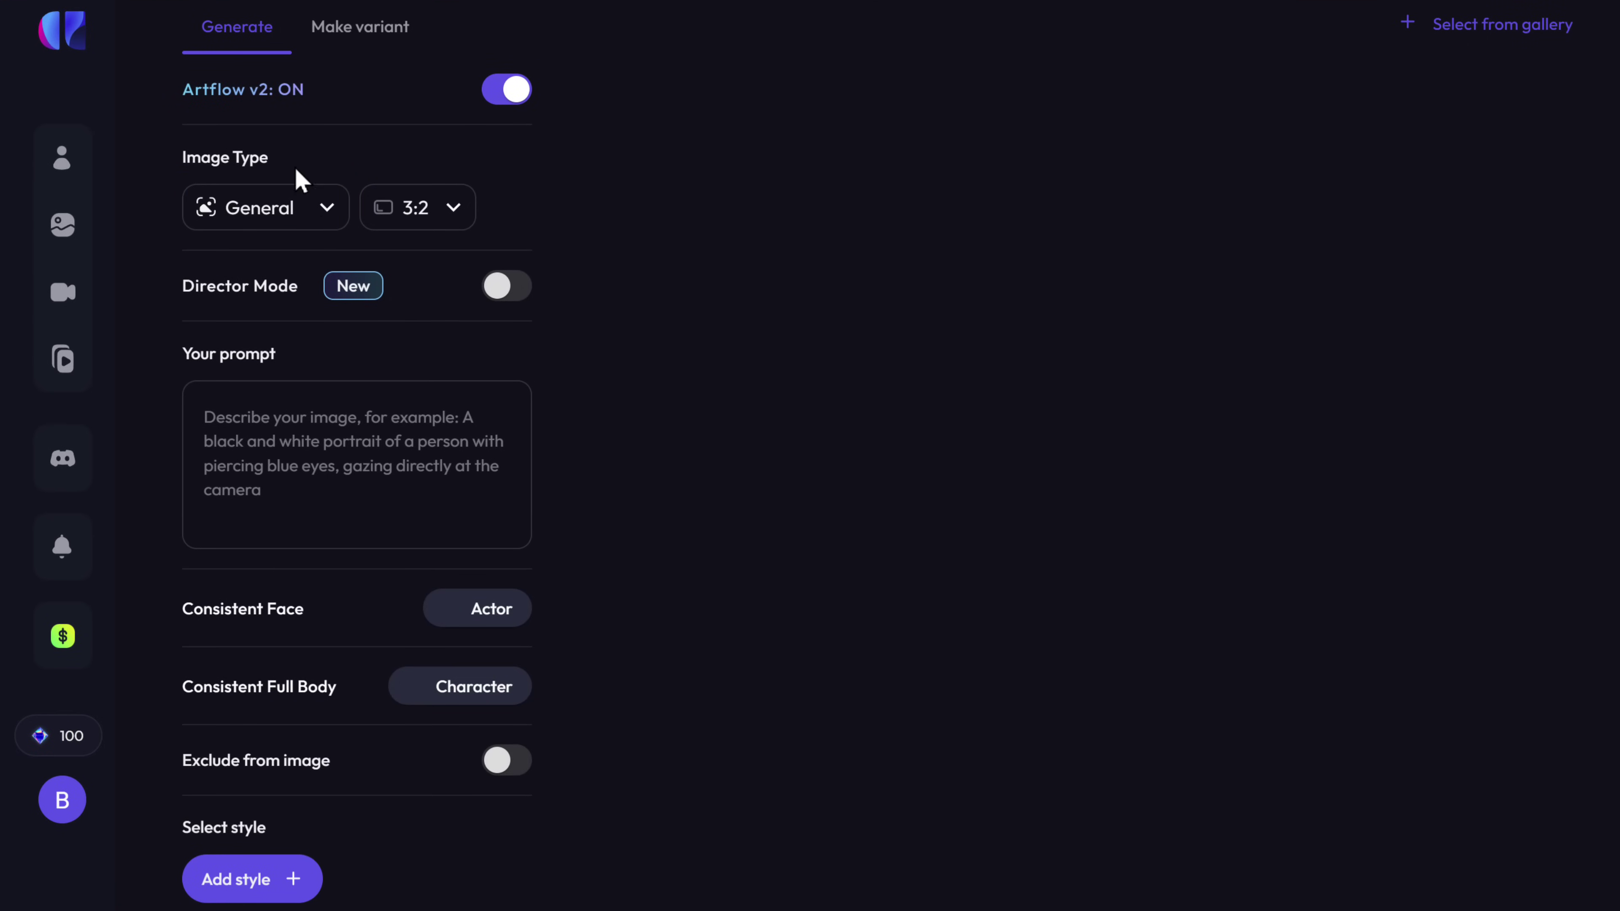
{"action": "left_click", "coordinate": [329, 210]}
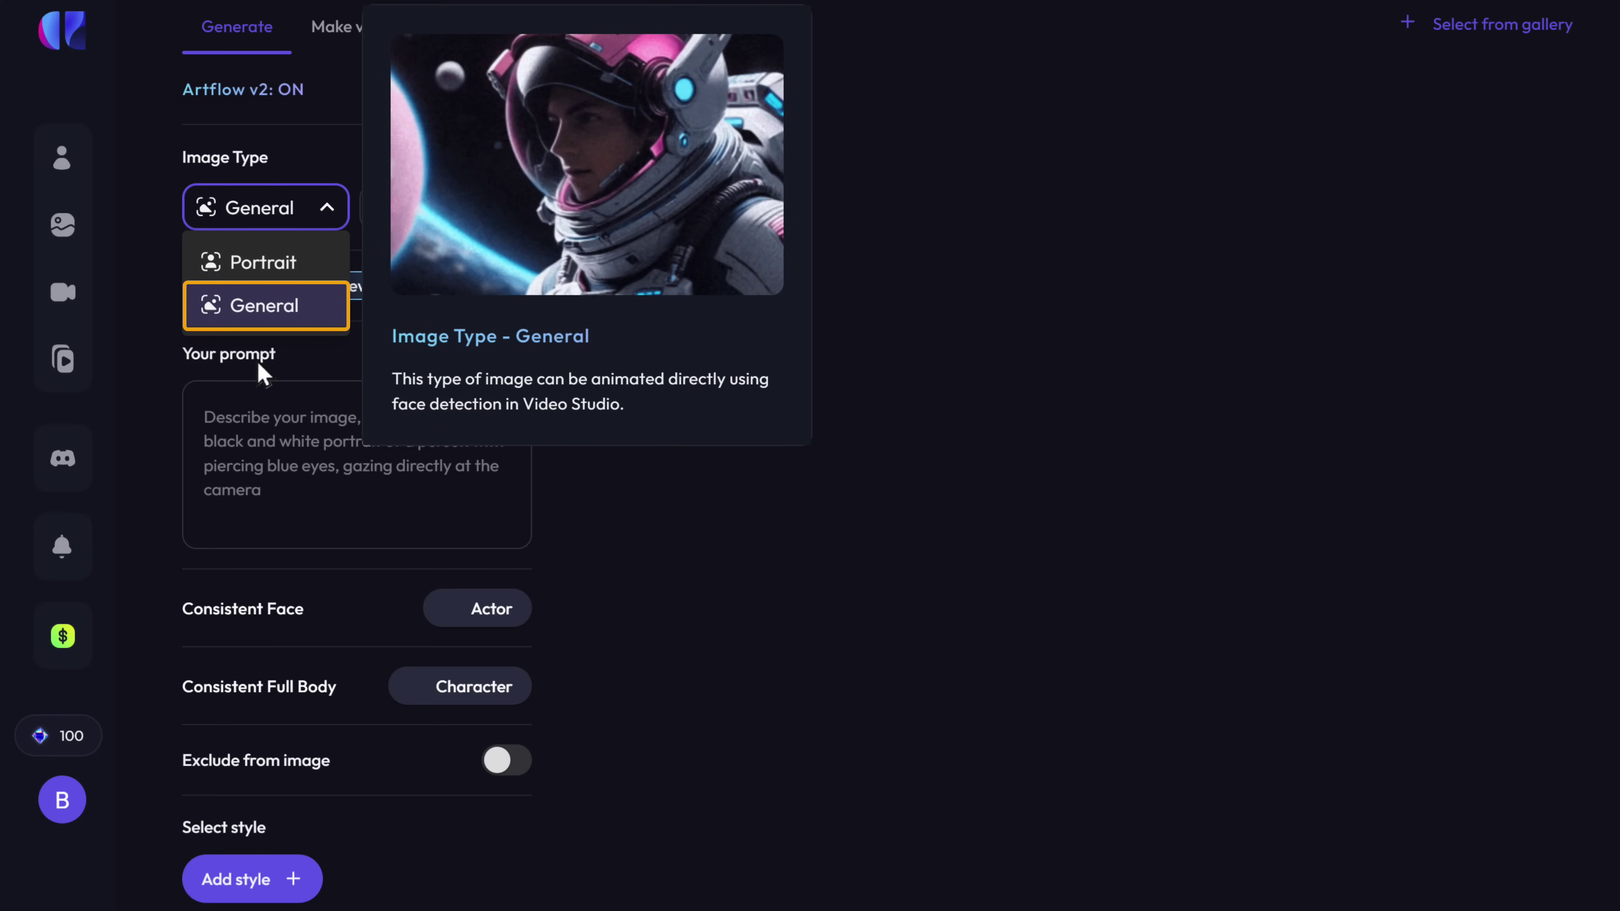
{"action": "left_click", "coordinate": [259, 311]}
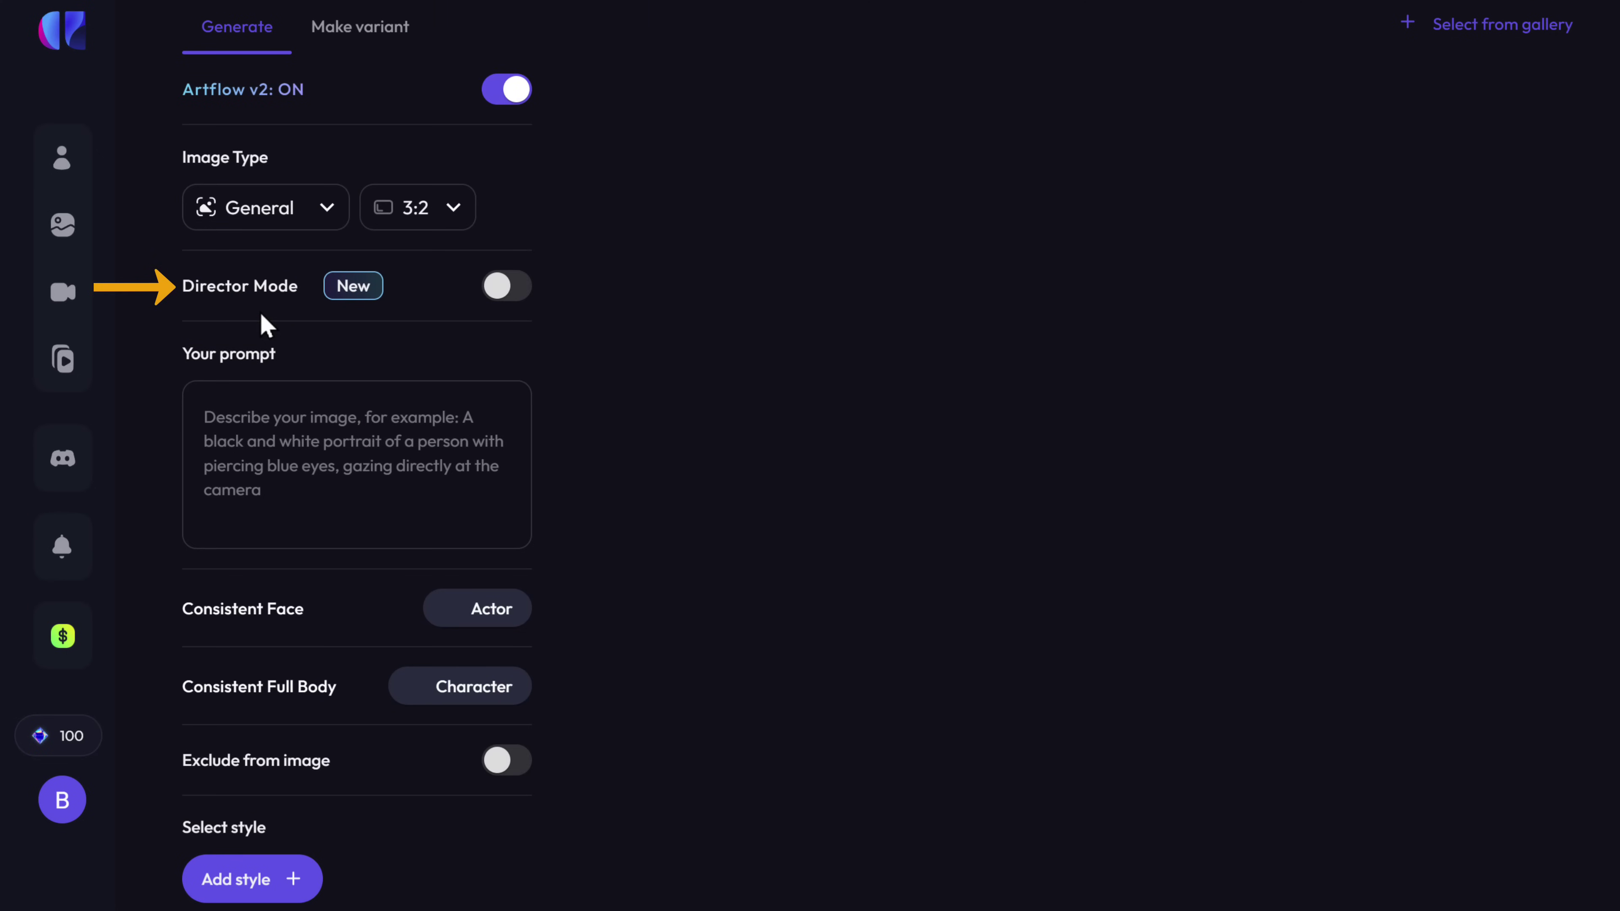
{"action": "left_click", "coordinate": [522, 297]}
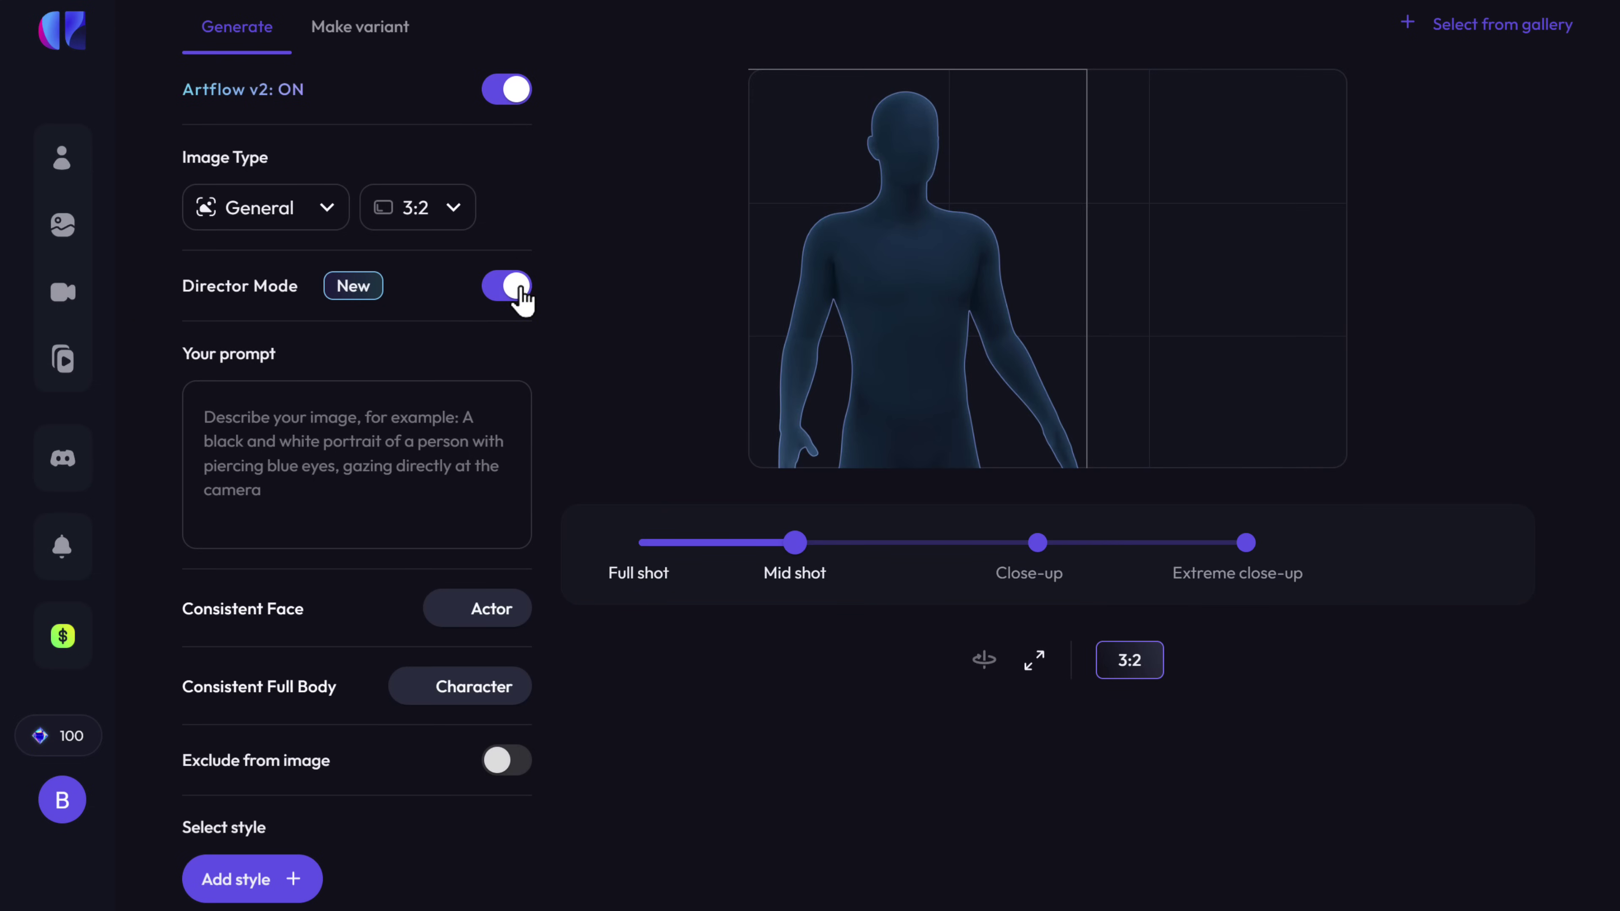
- Try Close-up and Full shot framing, then settle on Mid shot
{"action": "left_click", "coordinate": [1038, 543]}
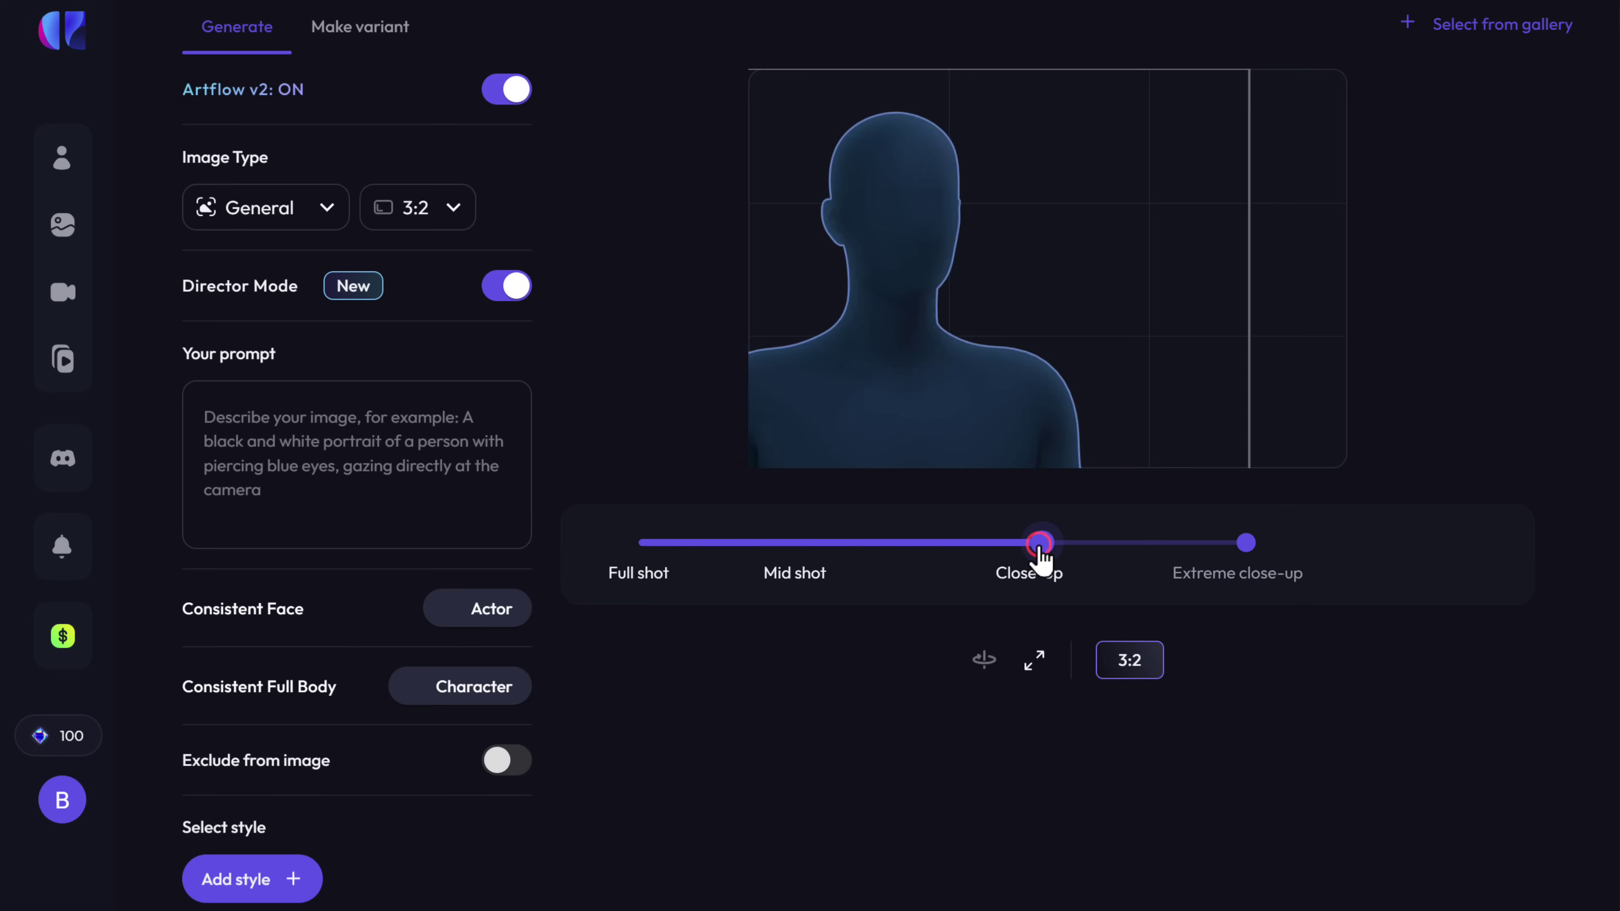
{"action": "left_click", "coordinate": [710, 546]}
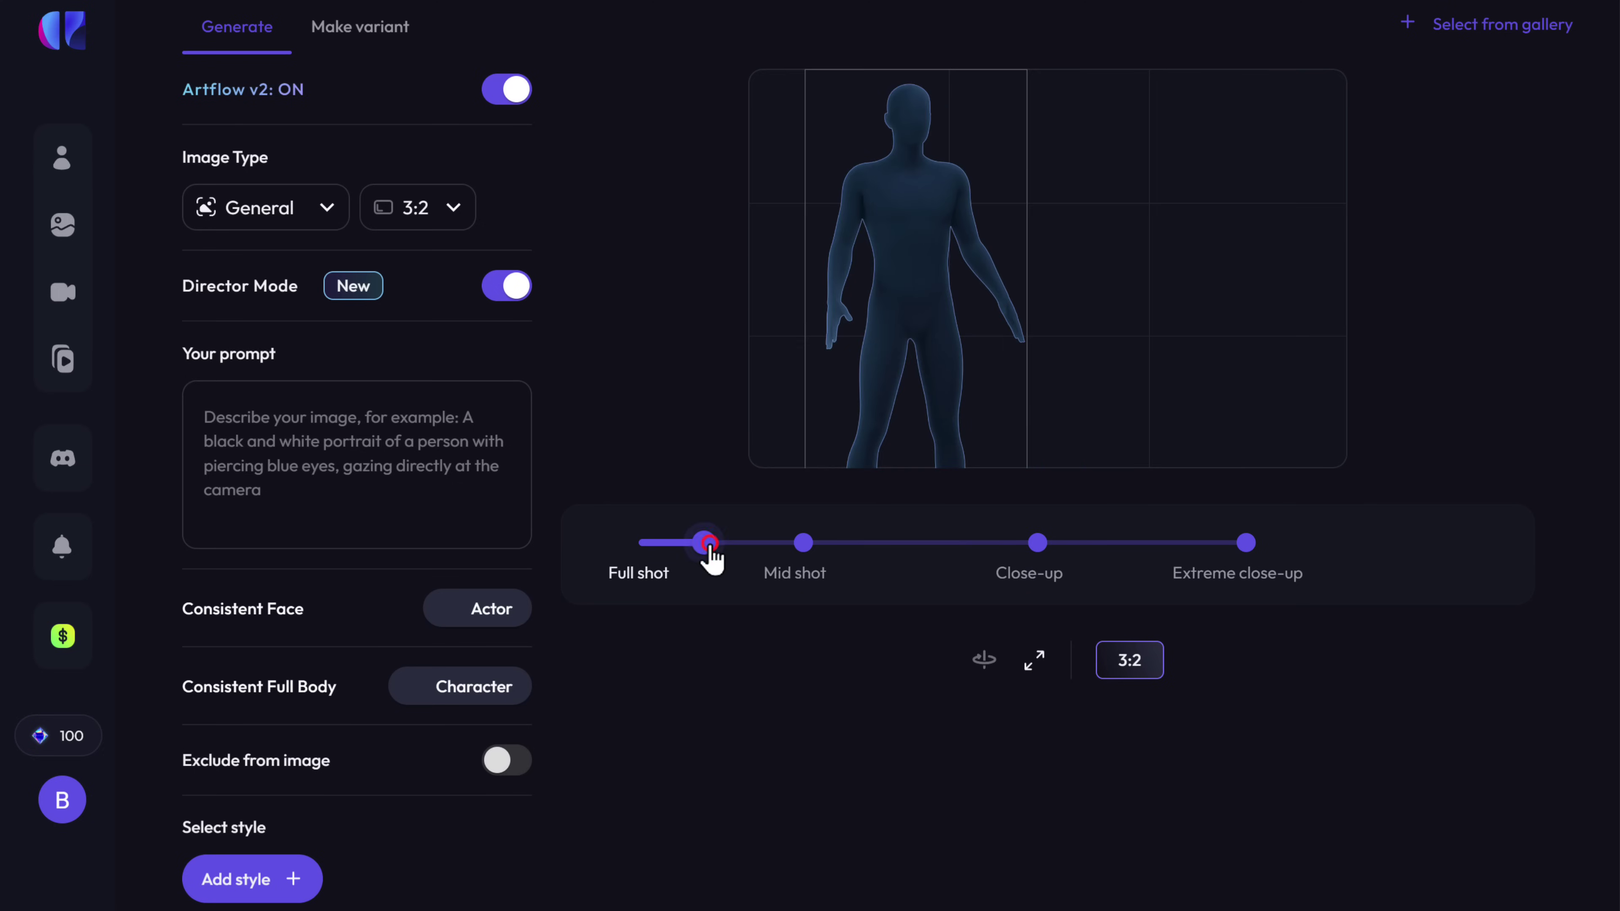
{"action": "left_click", "coordinate": [804, 544]}
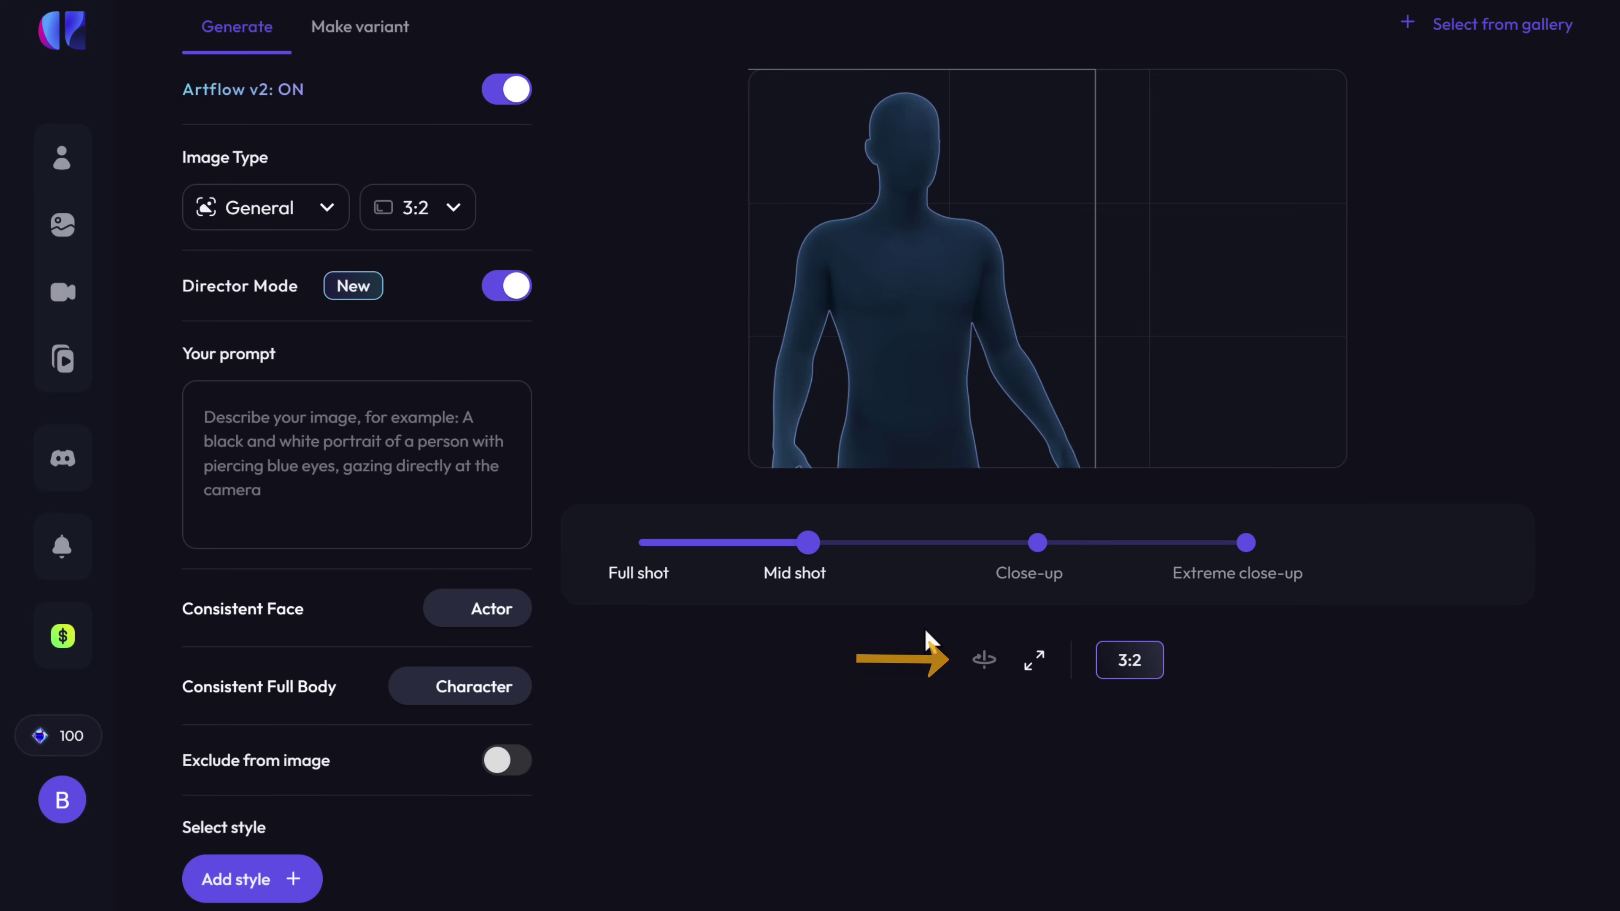
- Turn the reference figure to face forward, reposition it, and open GravityWrite's AI Art tool
{"action": "left_click", "coordinate": [983, 661]}
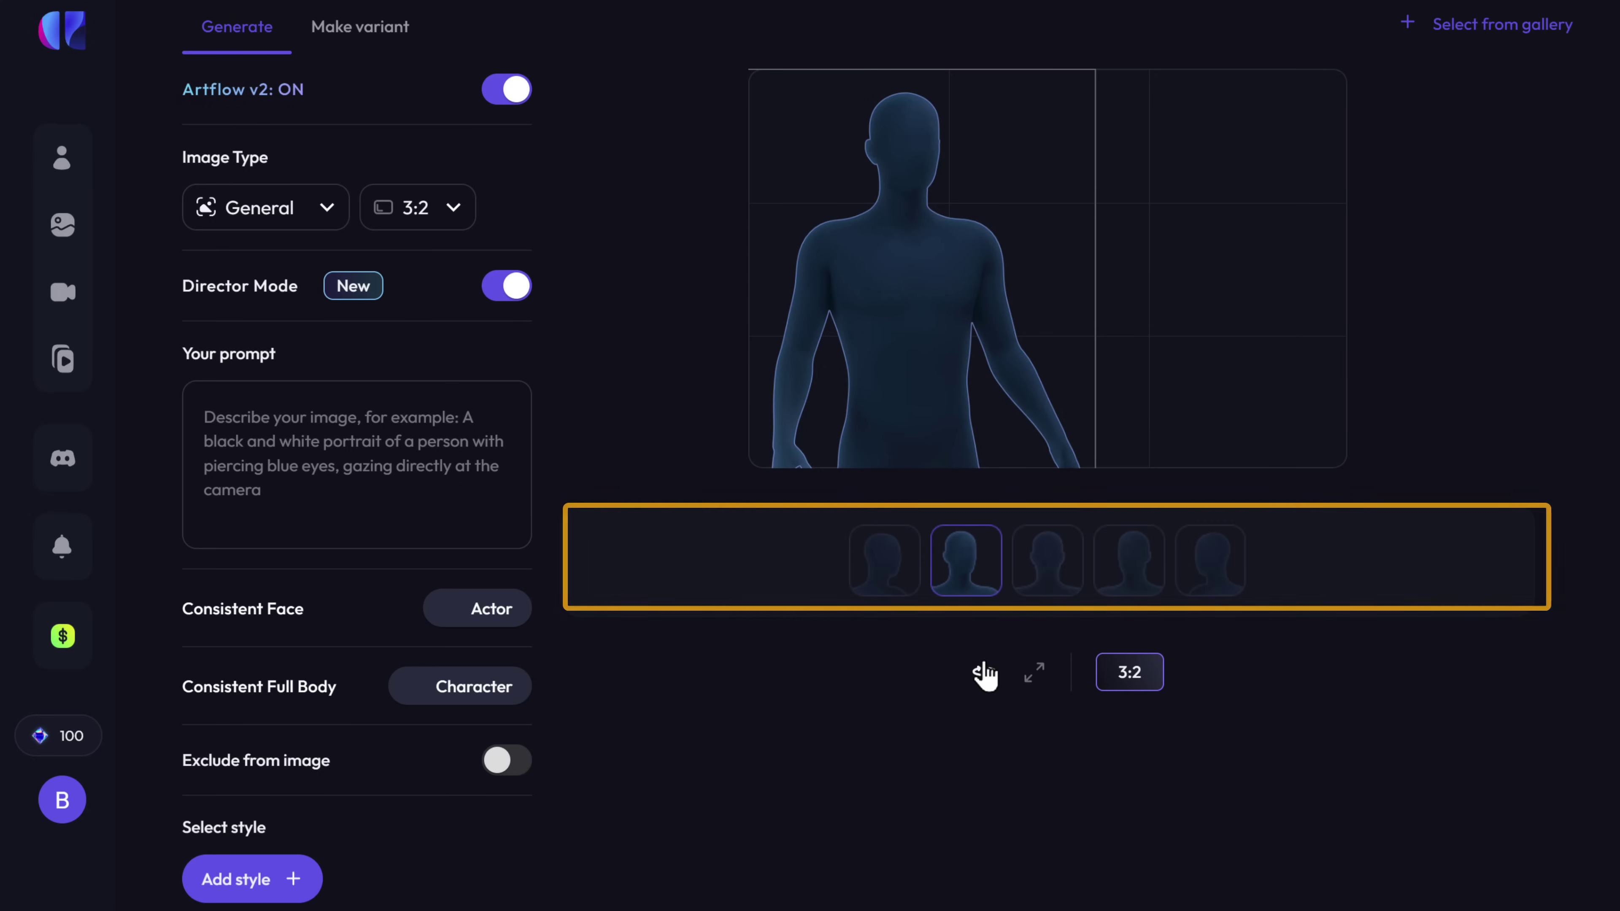
{"action": "left_click", "coordinate": [1047, 590]}
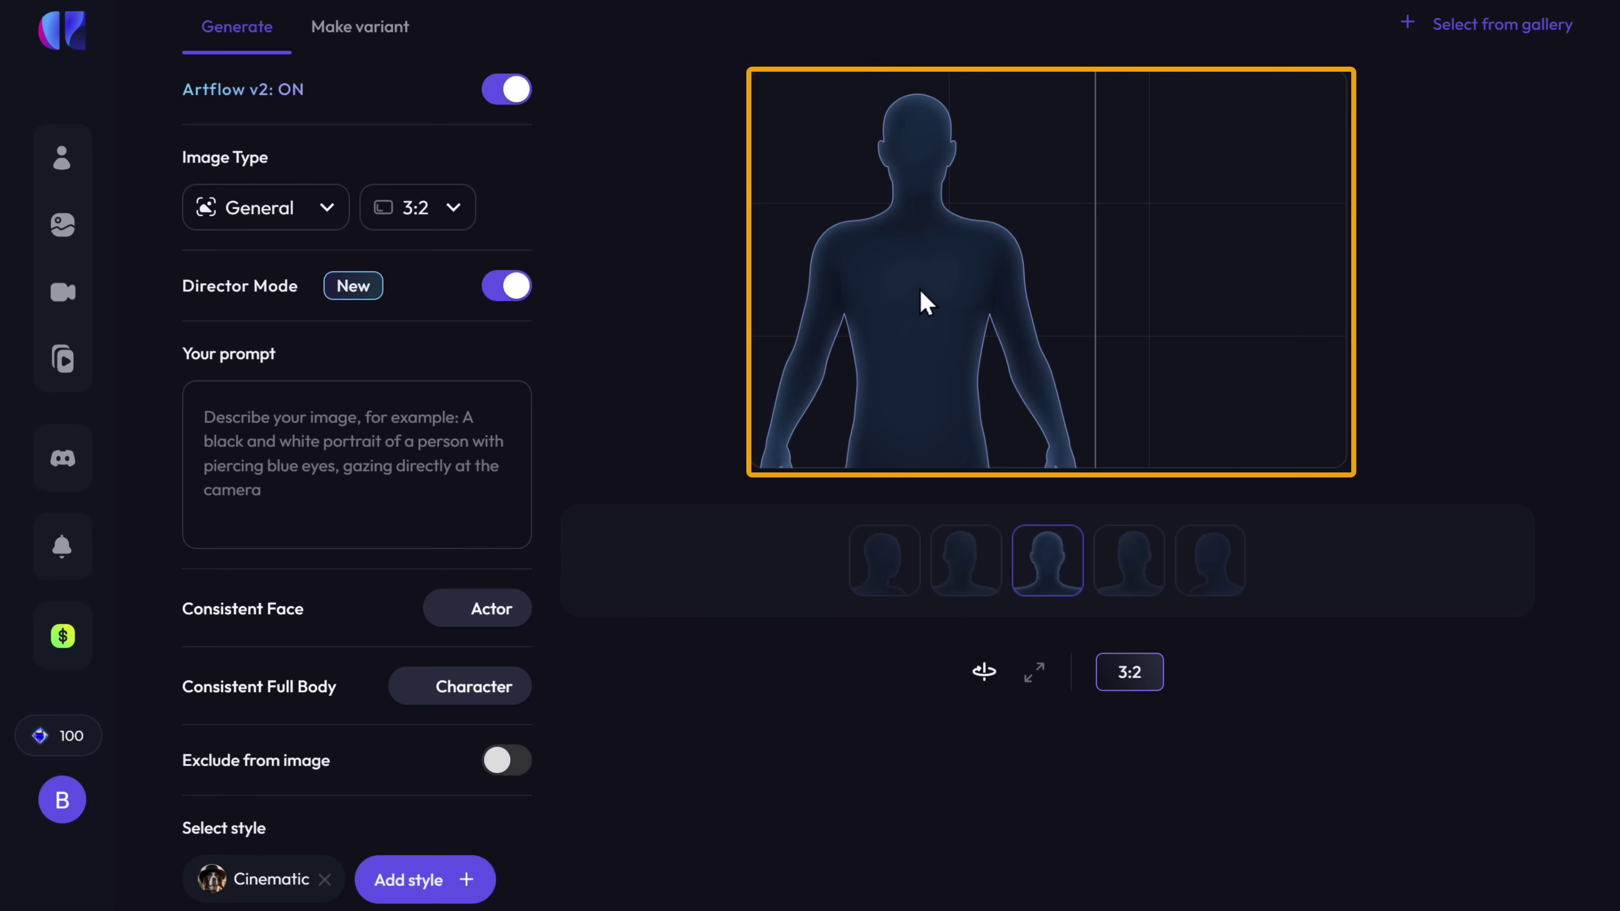
{"action": "left_click_drag", "start_coordinate": [925, 302], "coordinate": [1052, 286]}
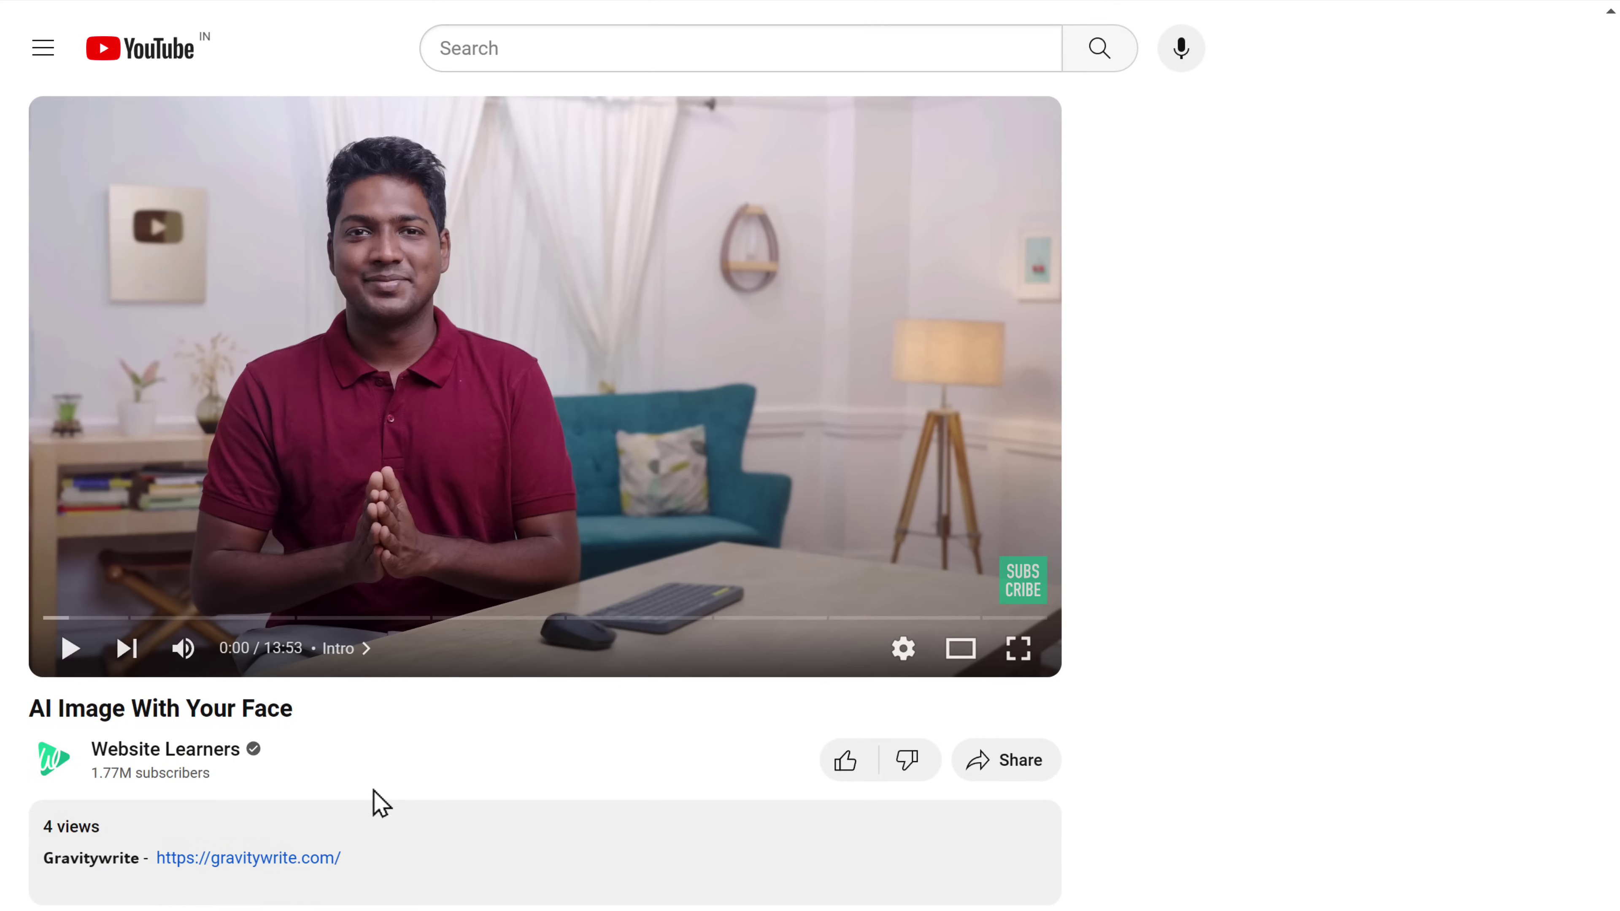
{"action": "left_click", "coordinate": [214, 872]}
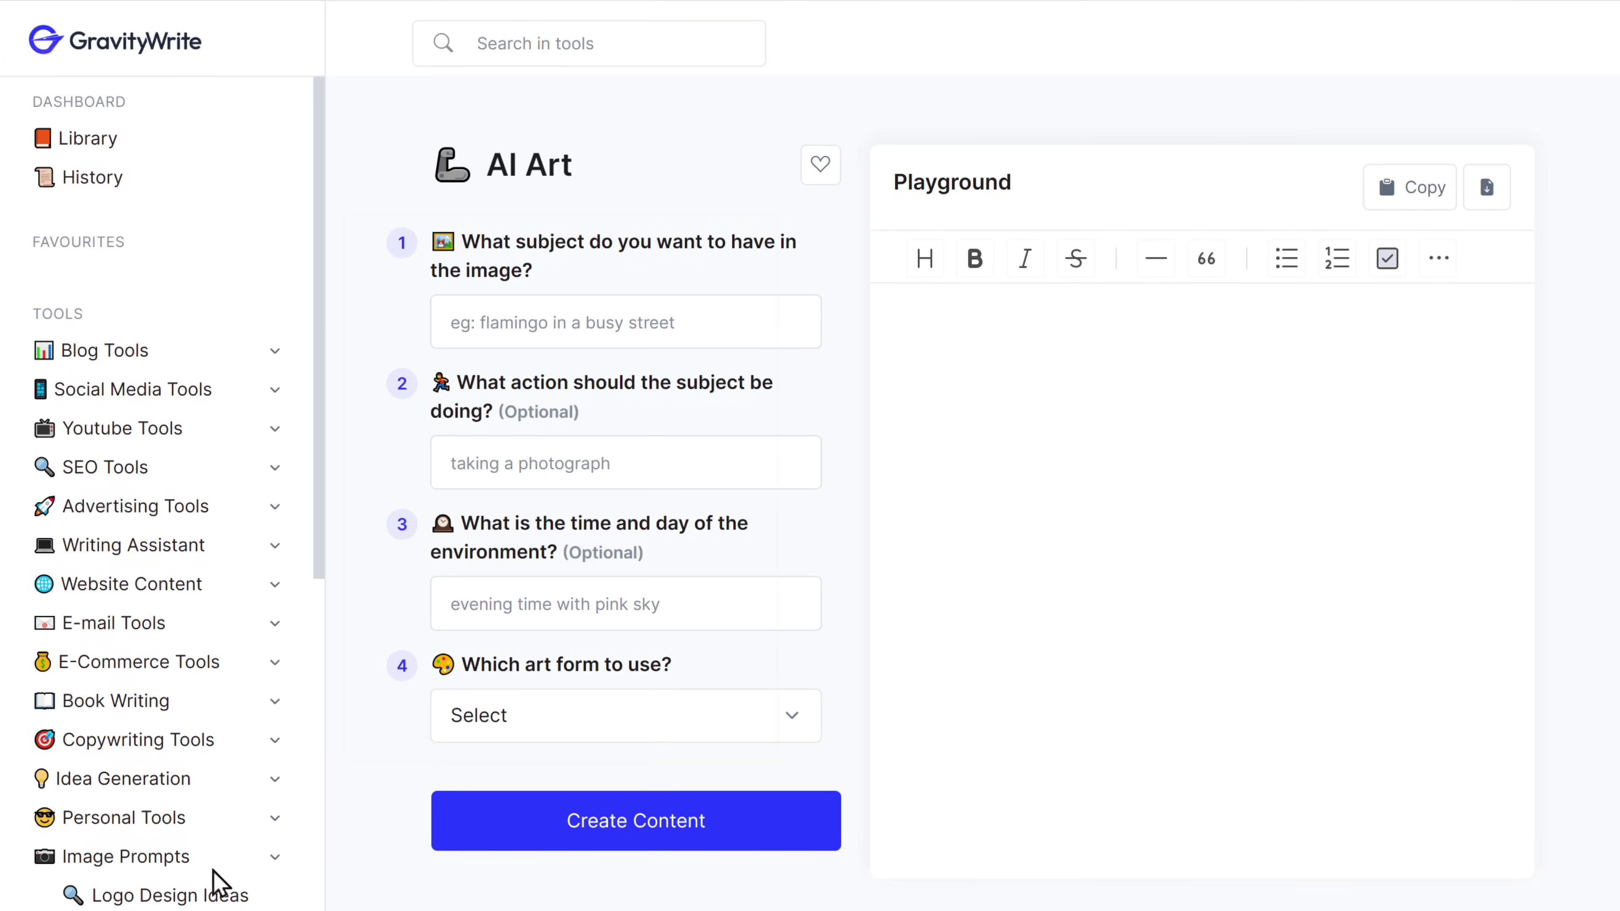
- Generate Photography prompts for 'A powerful mage' 'In an epic battle field'
{"action": "left_click", "coordinate": [681, 324]}
{"action": "type", "text": "A powerful mage"}
{"action": "key", "text": "Tab"}
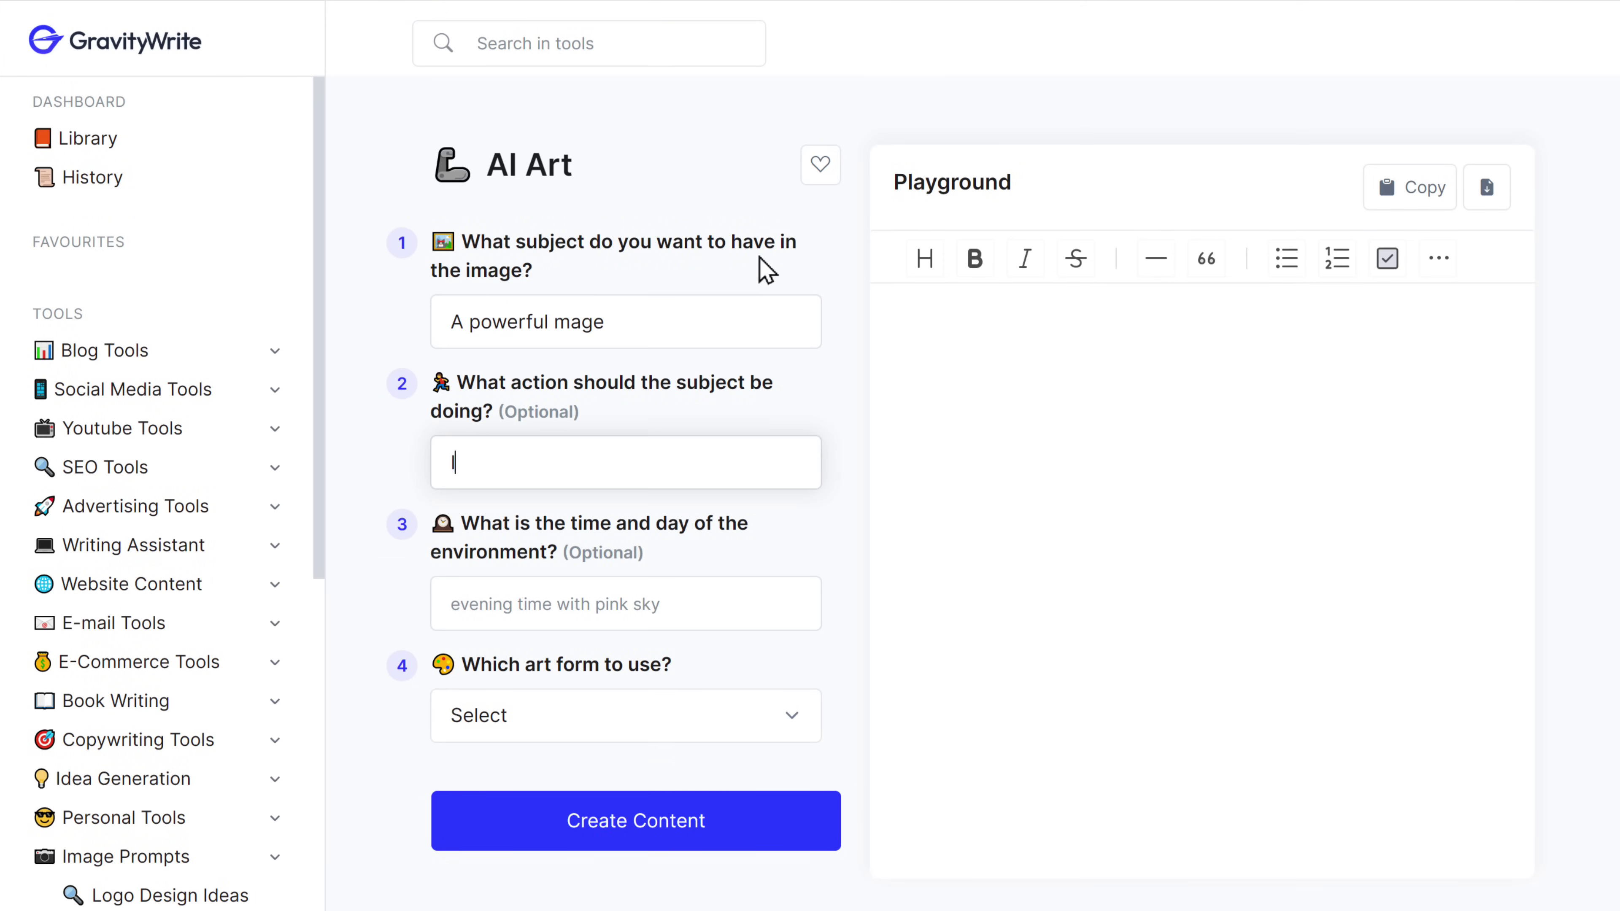
{"action": "type", "text": "In an epic battle field"}
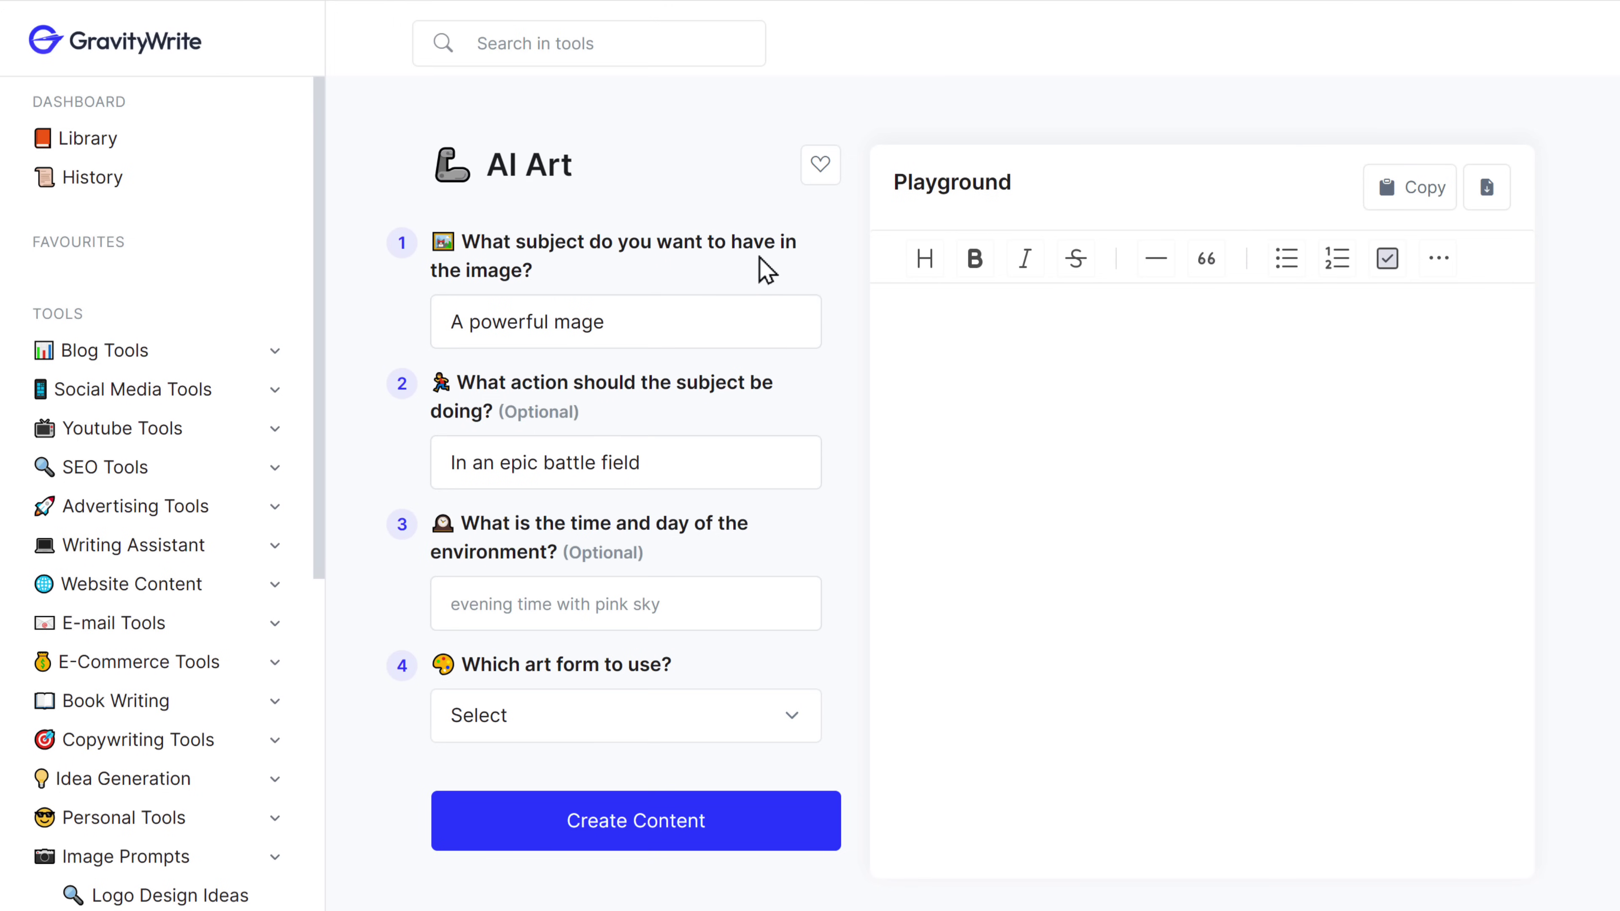
{"action": "scroll", "coordinate": [793, 604], "scroll_direction": "down", "scroll_amount": 3}
{"action": "left_click", "coordinate": [793, 516]}
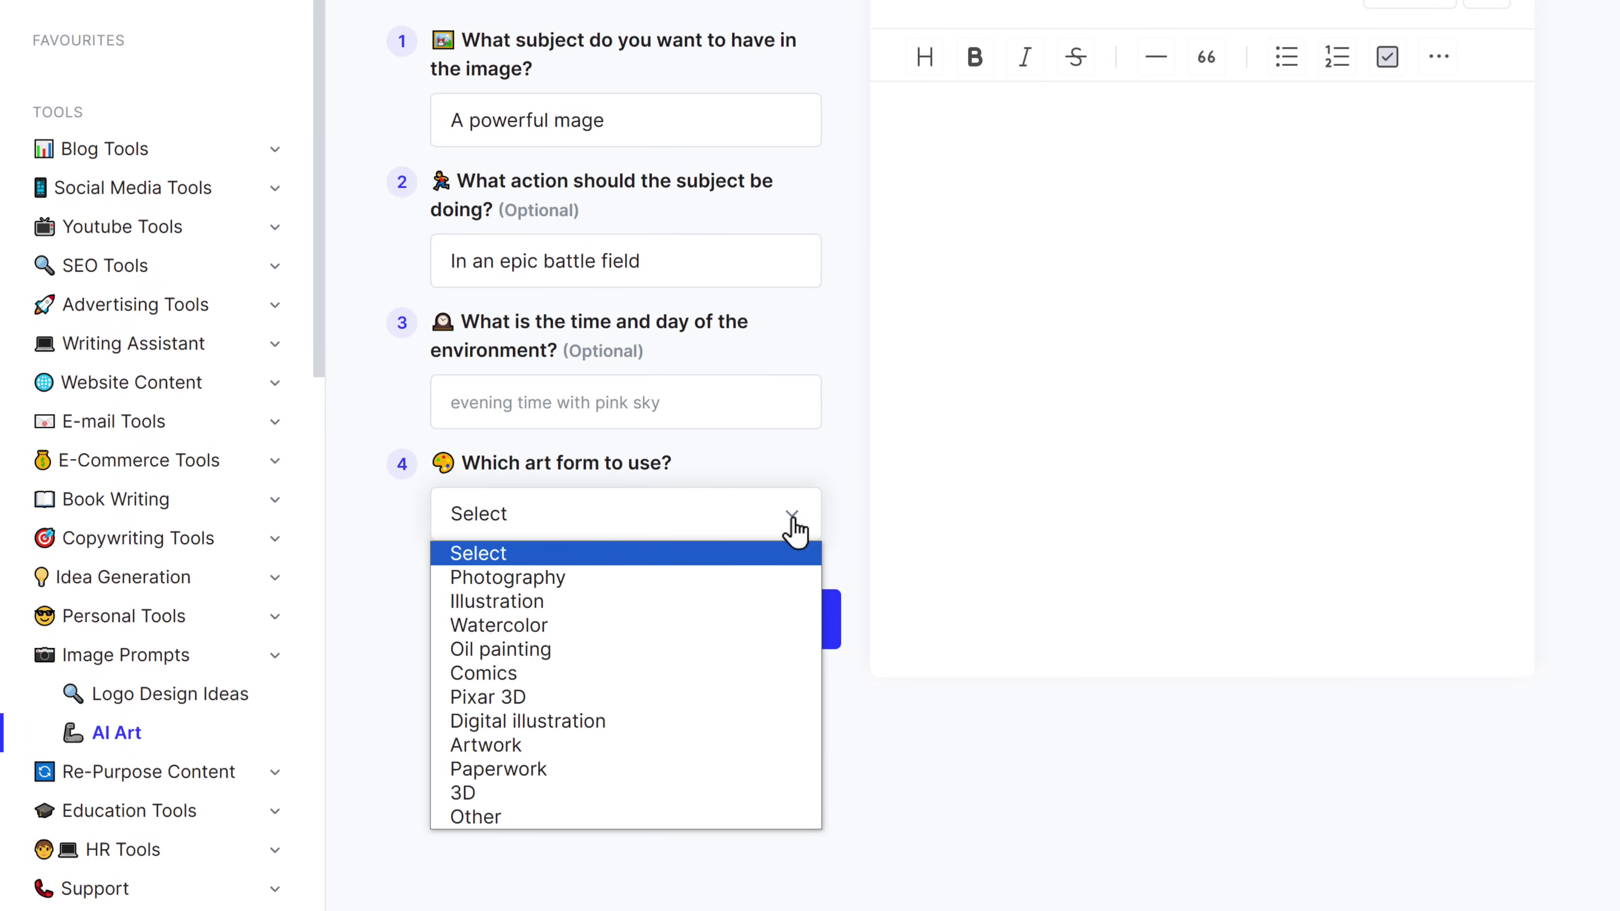
{"action": "left_click", "coordinate": [520, 578]}
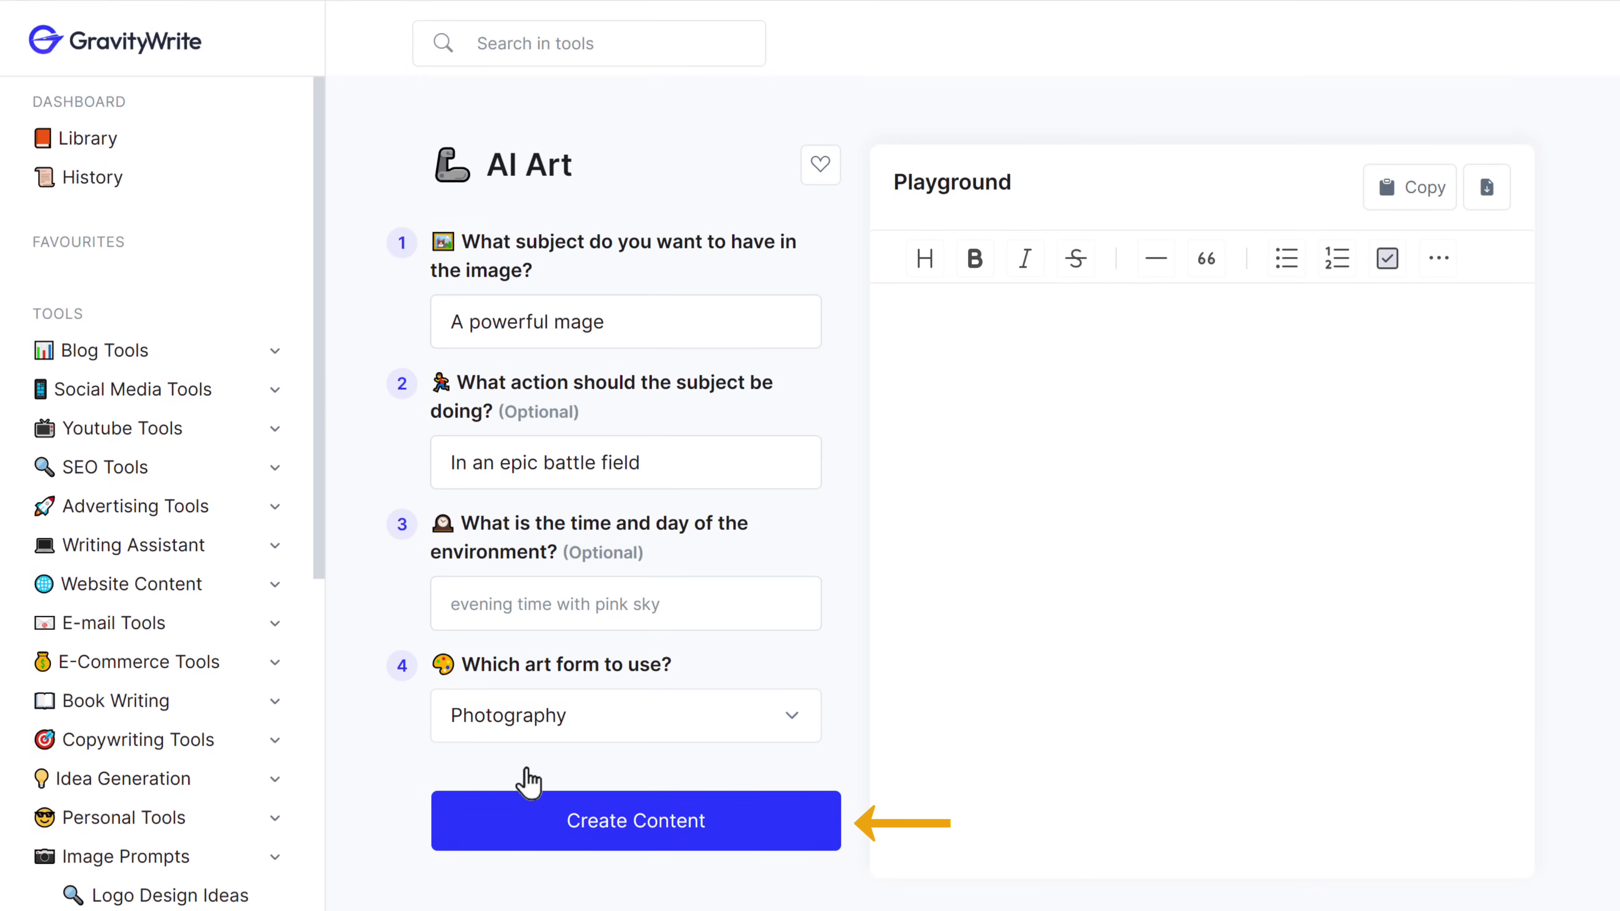
{"action": "left_click", "coordinate": [646, 842]}
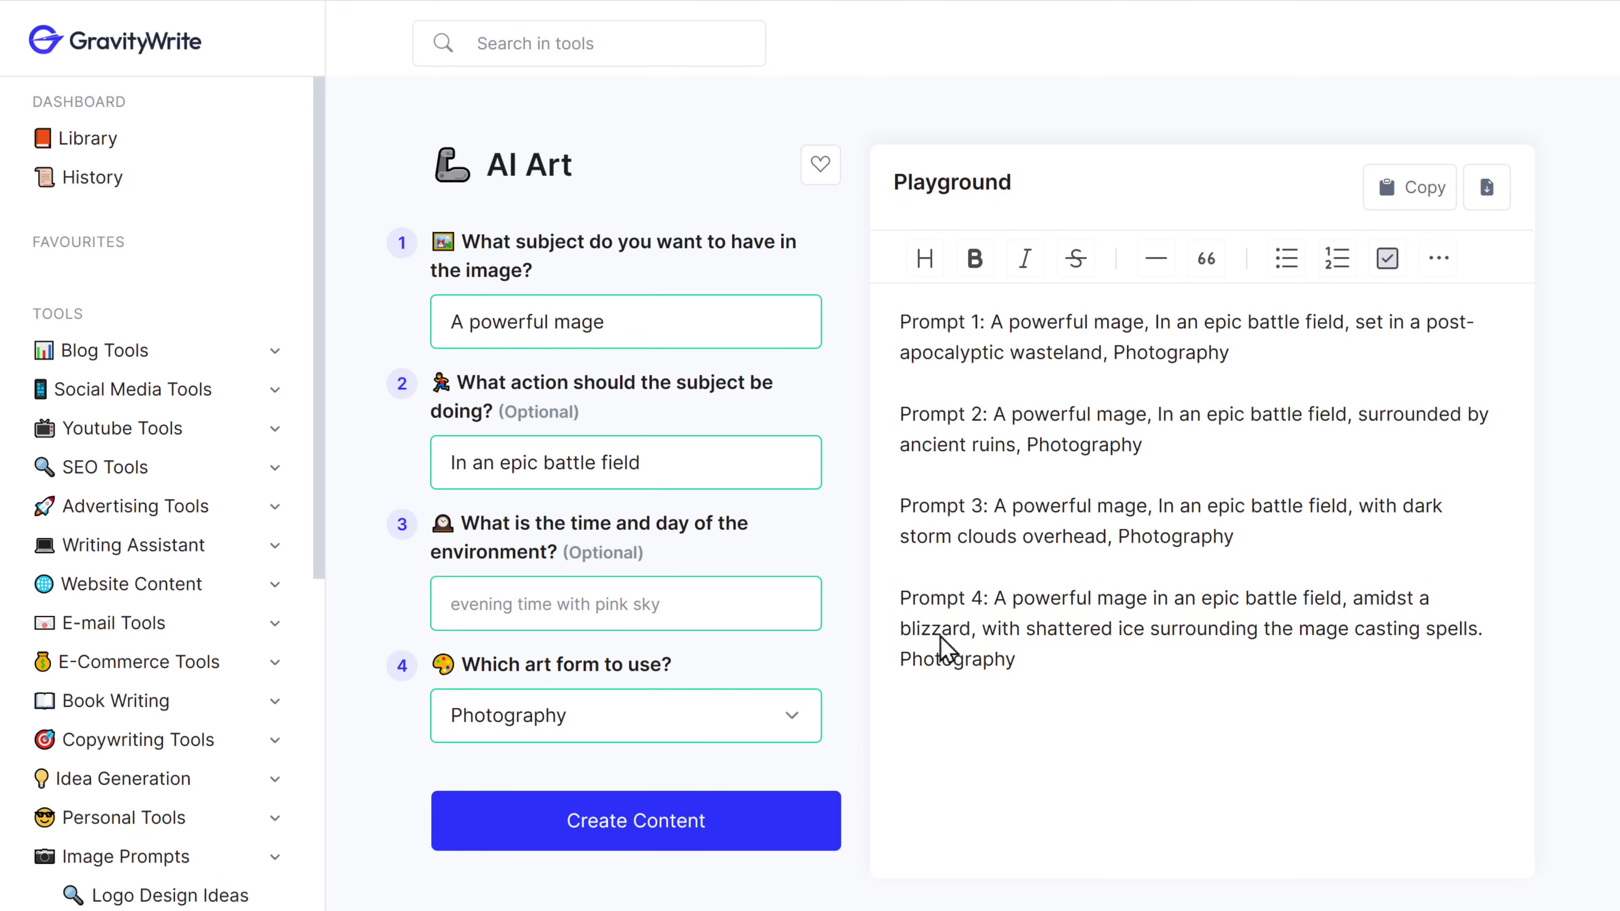
- Copy Prompt 4's blizzard text and return to Artflow's actor picker
{"action": "left_click_drag", "start_coordinate": [992, 600], "coordinate": [1475, 629]}
{"action": "right_click", "coordinate": [999, 592]}
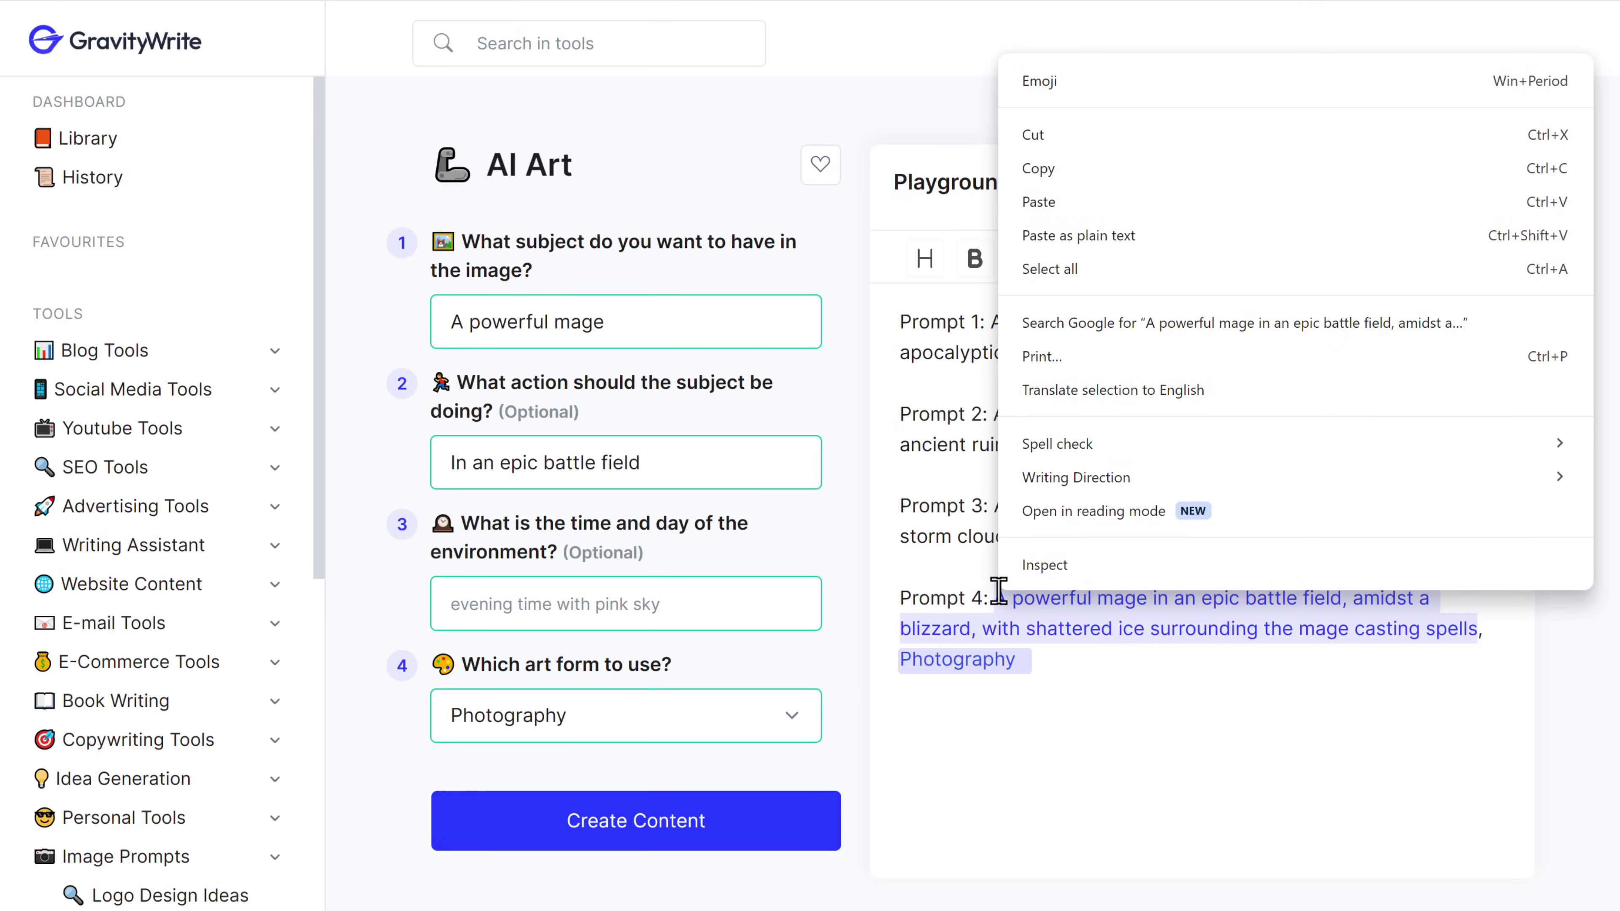
{"action": "left_click", "coordinate": [1067, 171]}
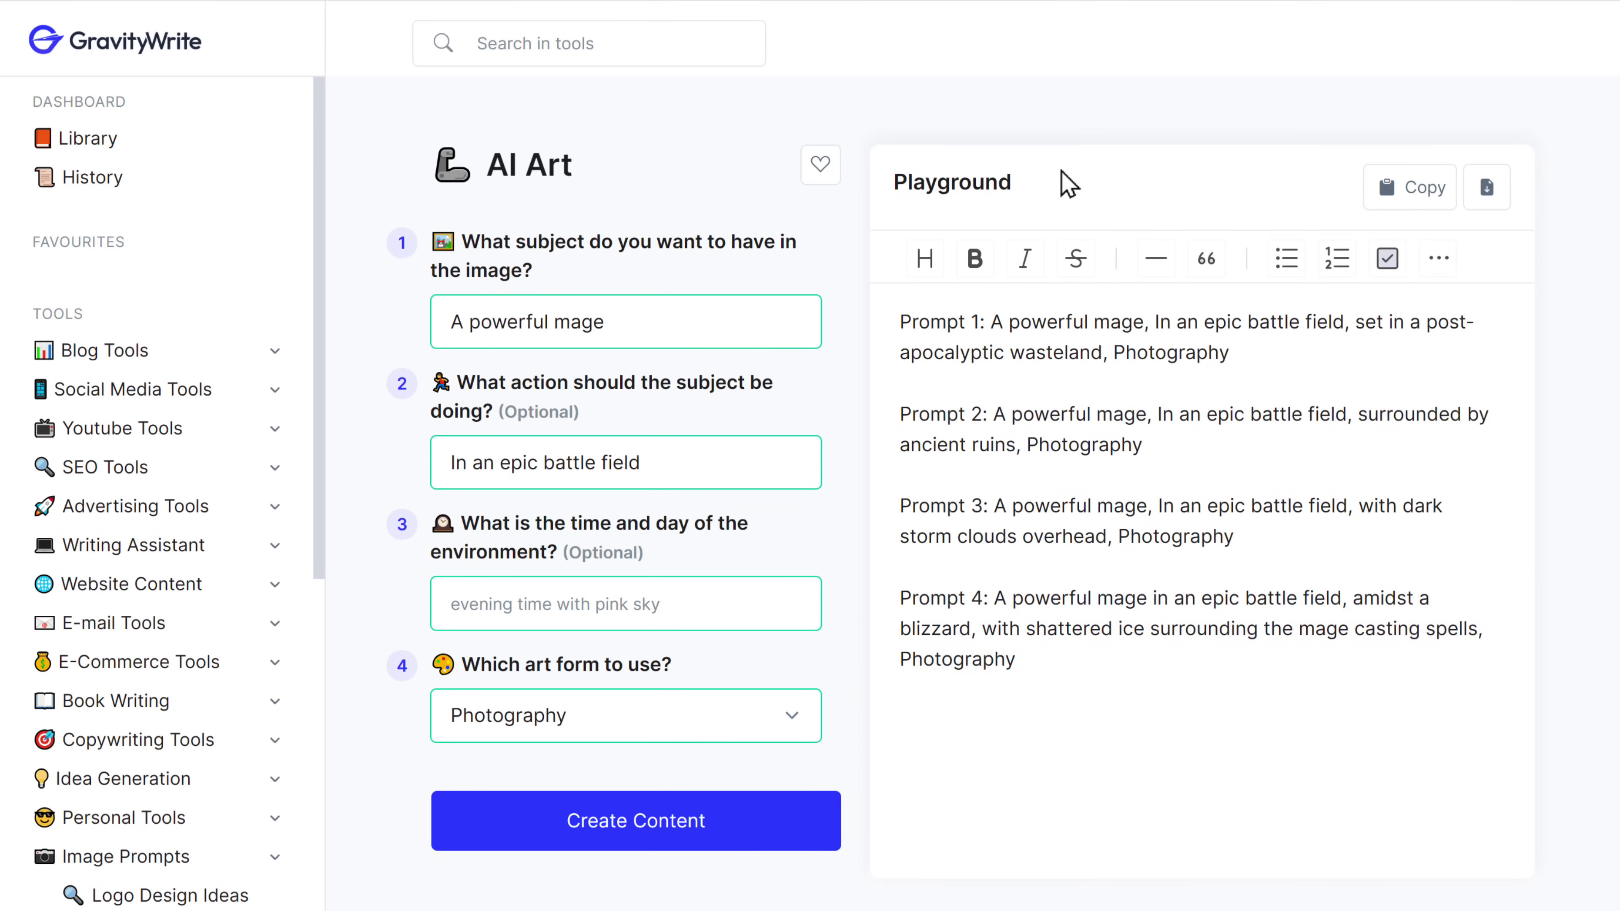
{"action": "left_click", "coordinate": [501, 39]}
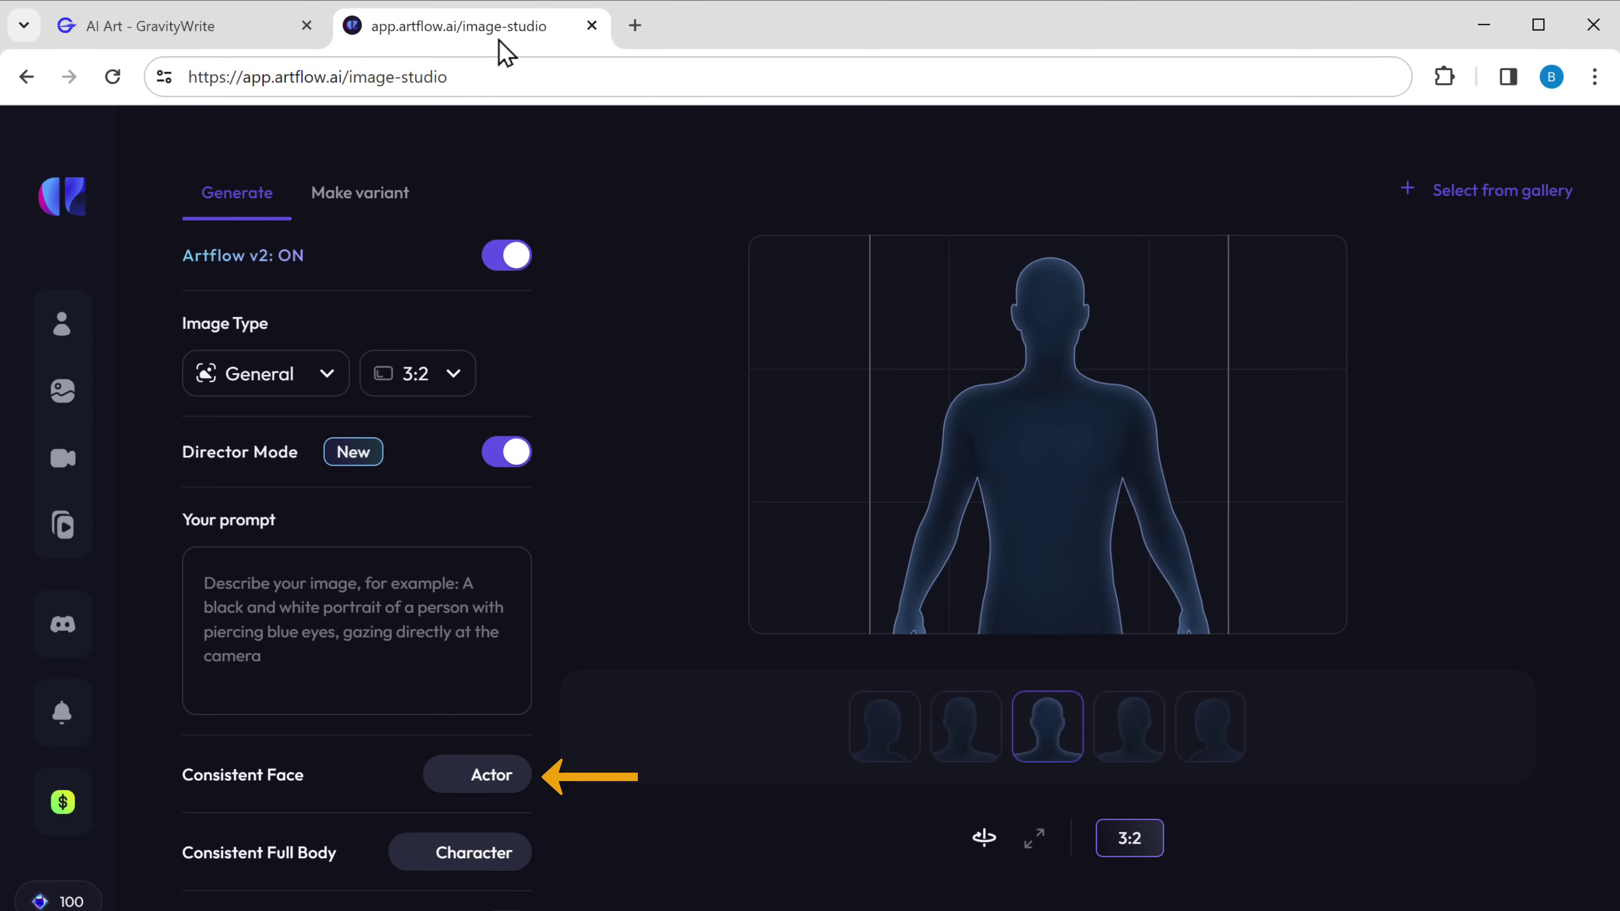
{"action": "left_click", "coordinate": [491, 779]}
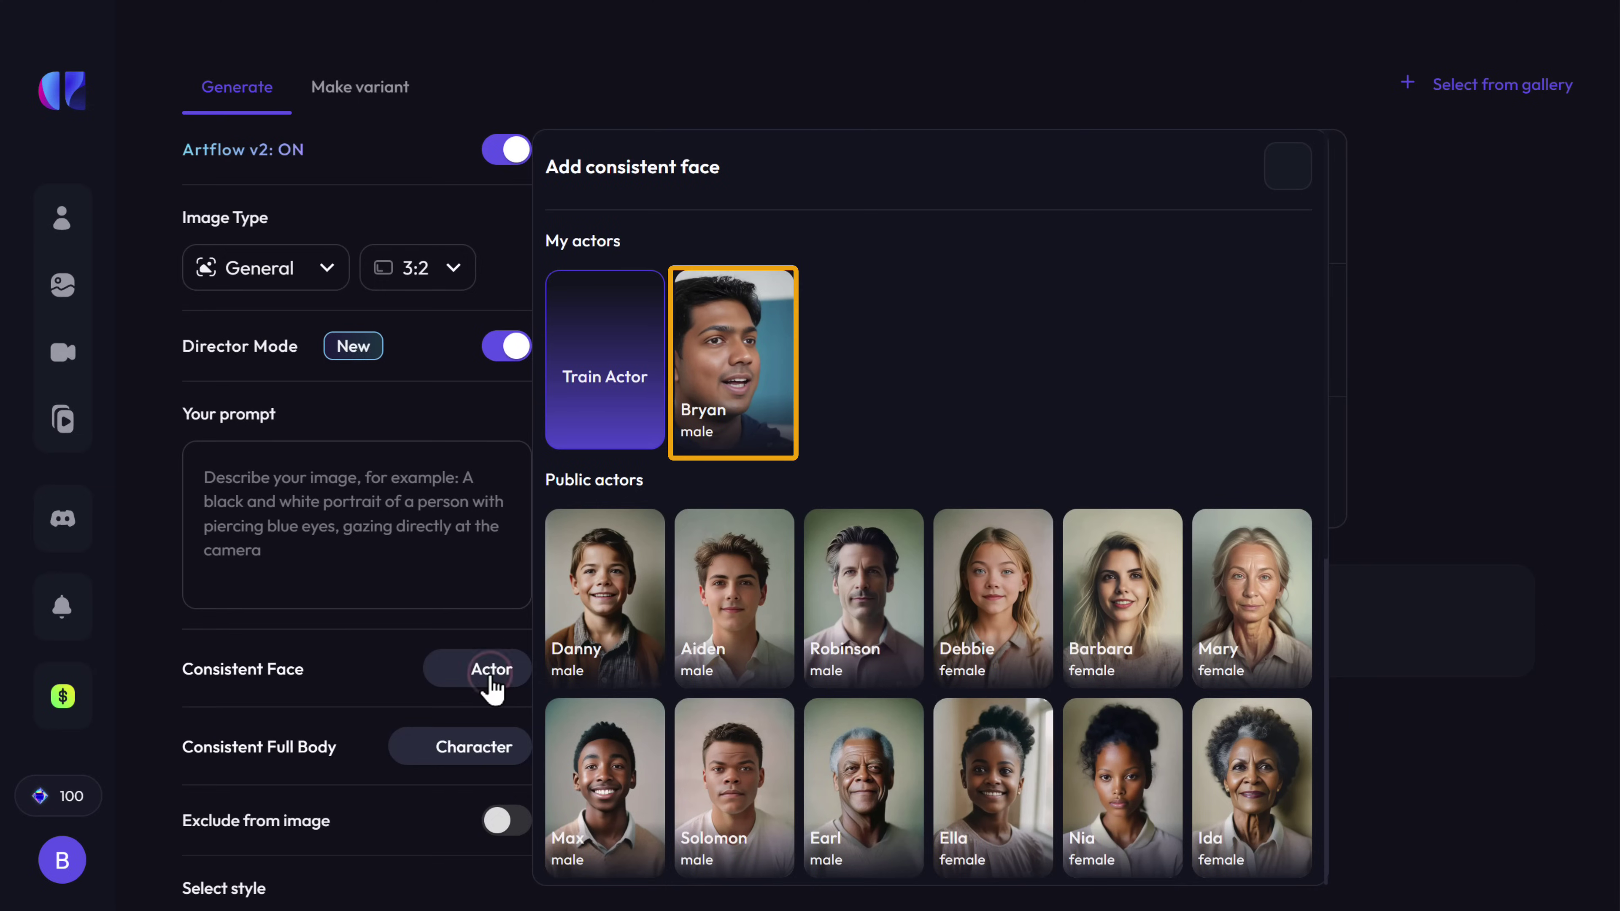
- Tag the trained actor and paste the copied blizzard mage description into the prompt
{"action": "left_click", "coordinate": [735, 370]}
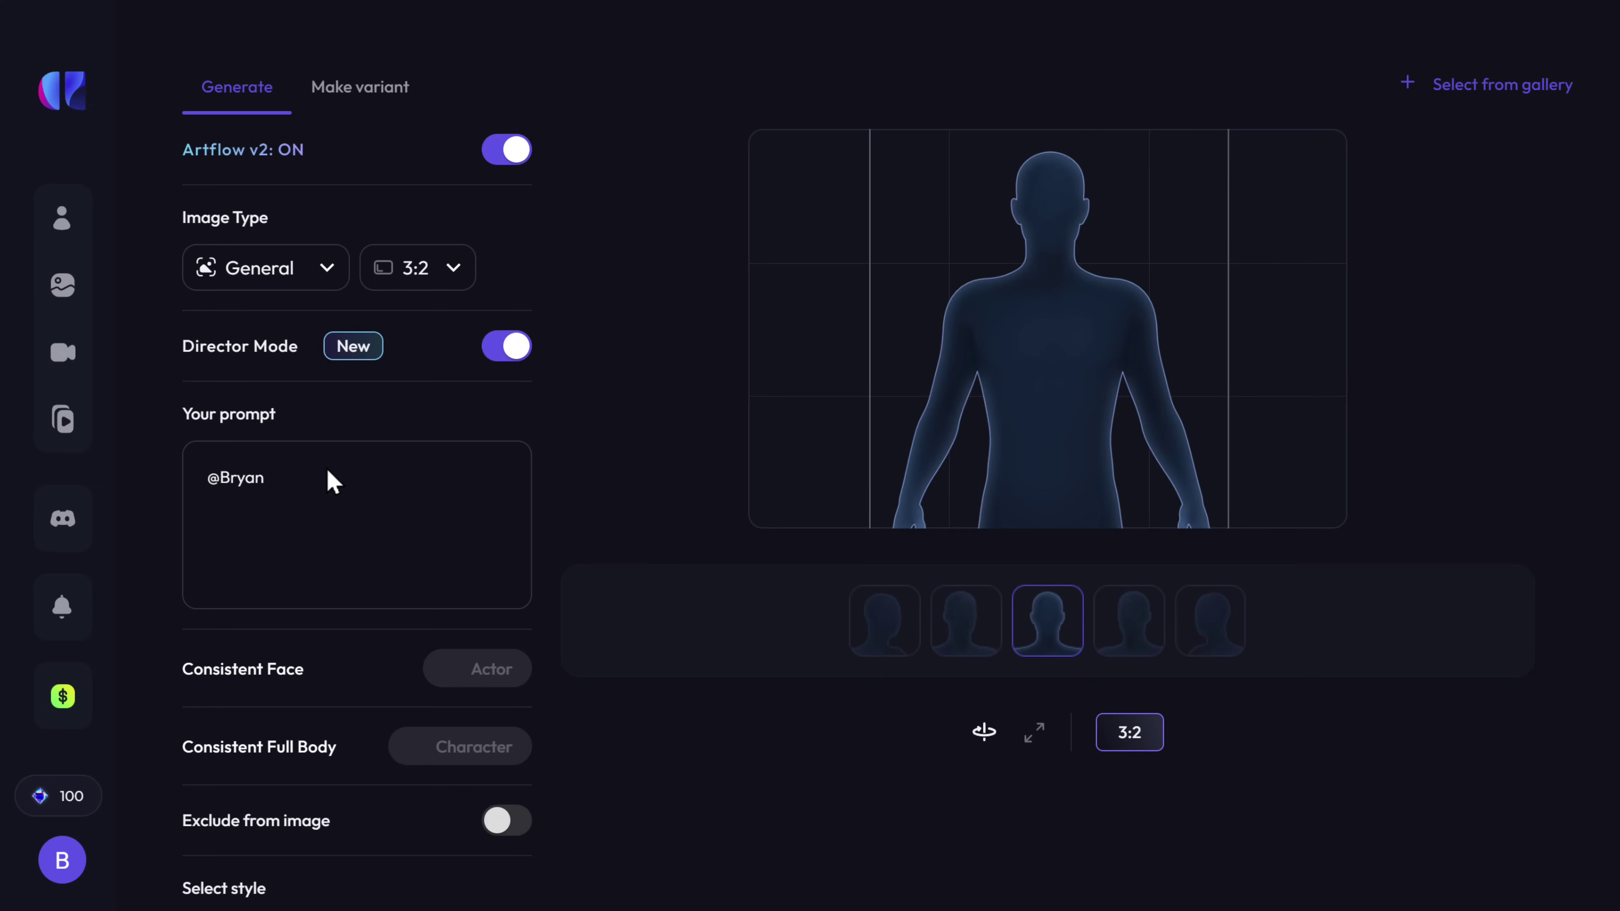
{"action": "left_click", "coordinate": [270, 475]}
{"action": "right_click", "coordinate": [269, 475]}
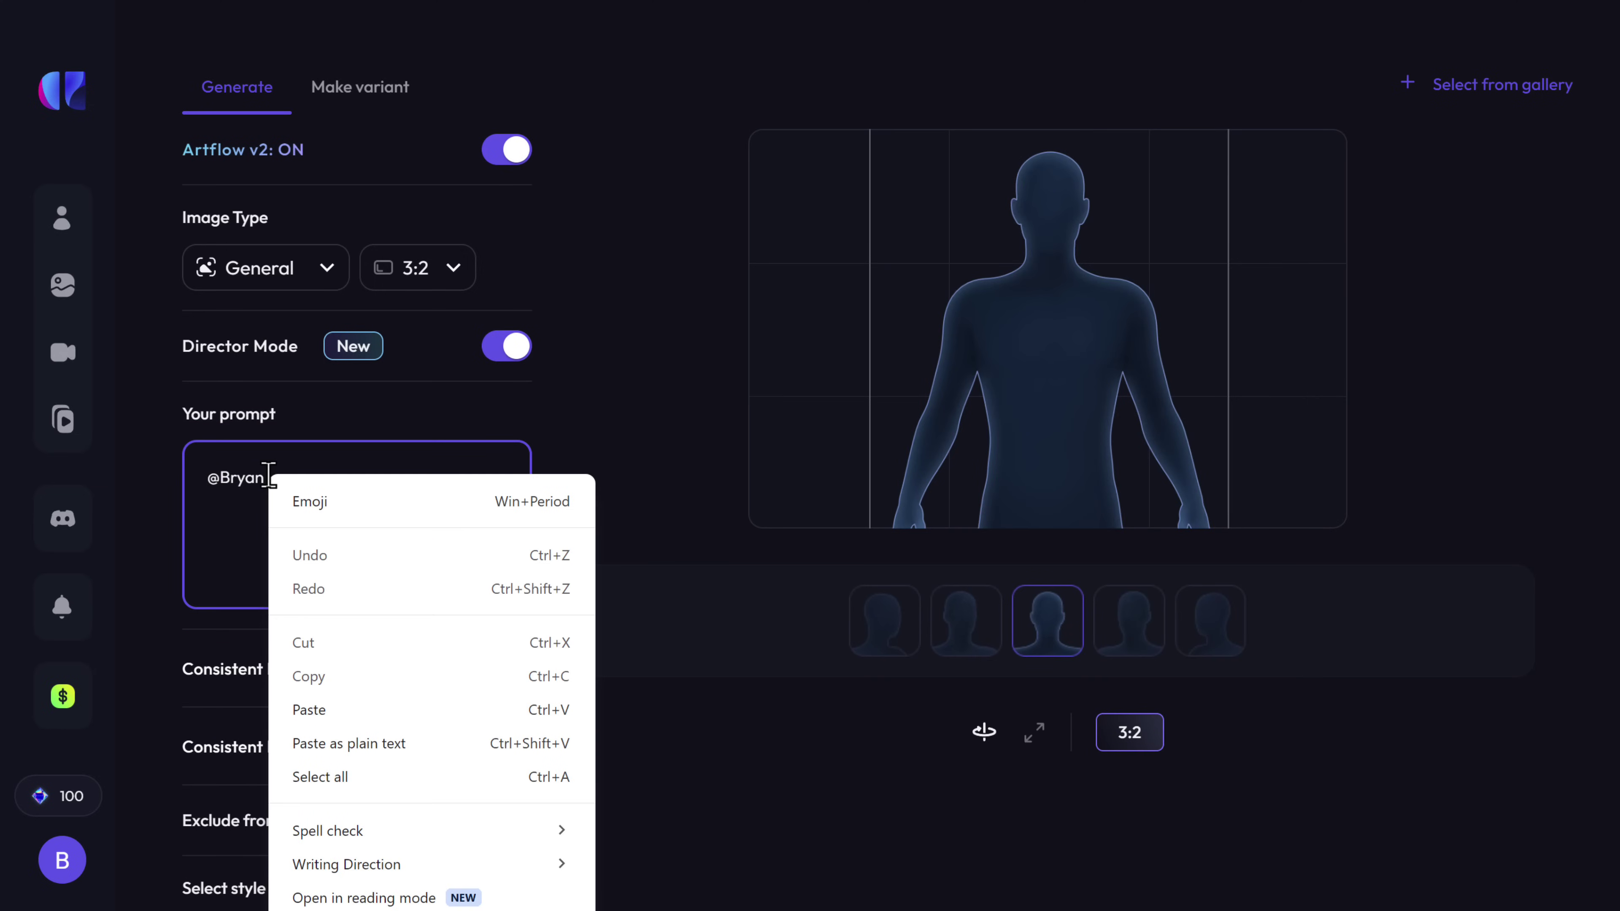
{"action": "left_click", "coordinate": [340, 710]}
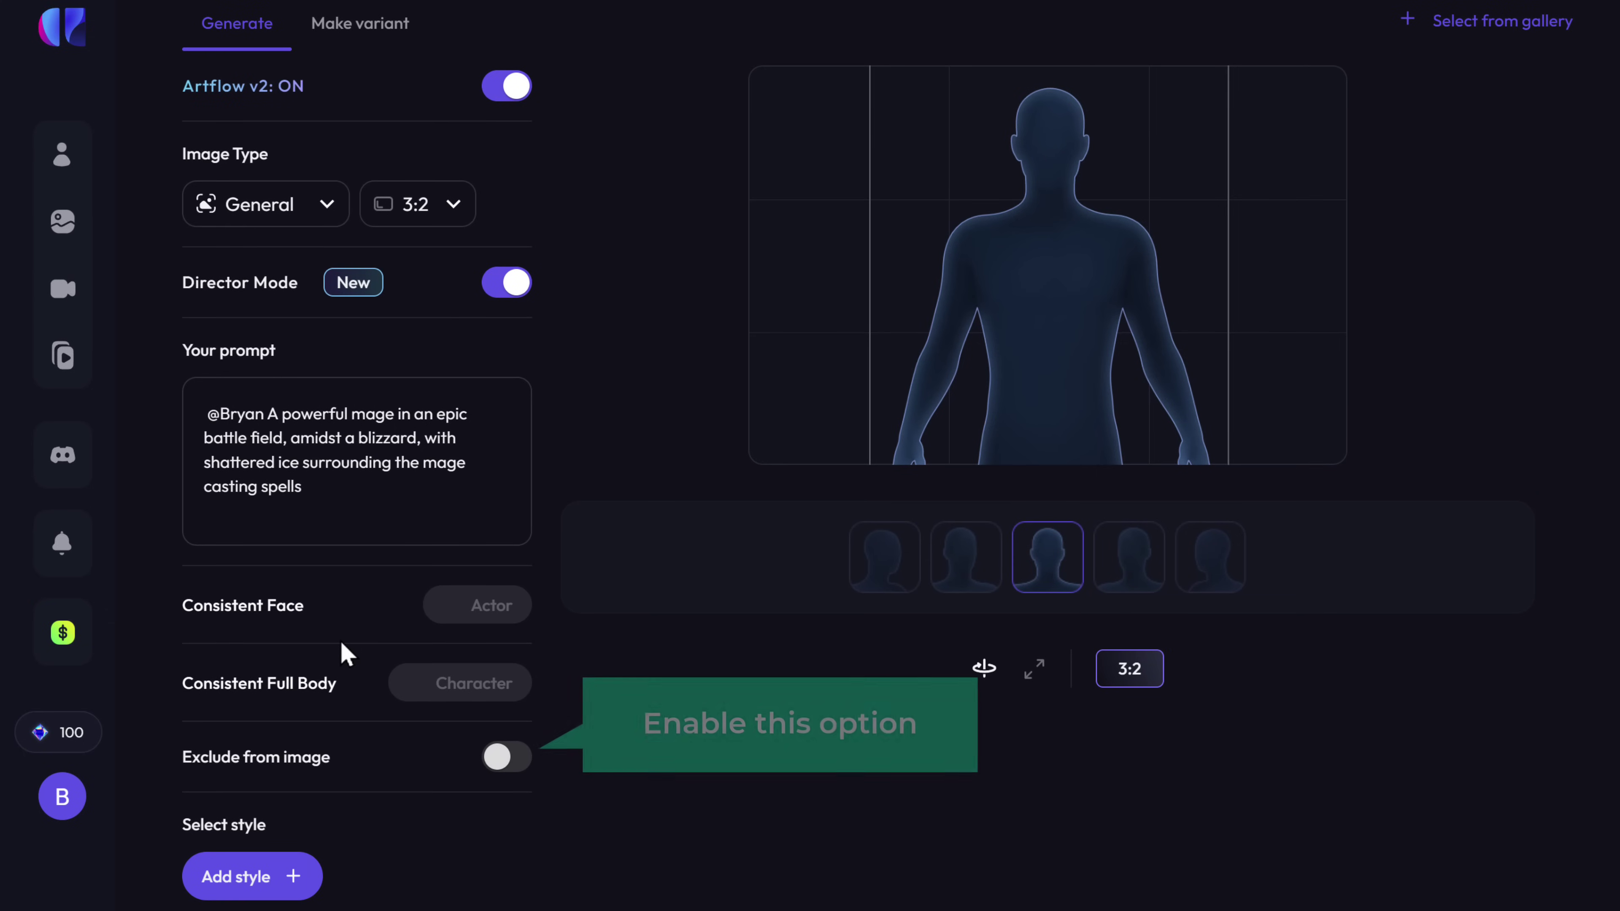
- Enable Exclude from image with a negative prompt banning visible hands, feet, objects, glasses and beard
{"action": "left_click", "coordinate": [522, 766]}
{"action": "scroll", "coordinate": [520, 768], "scroll_direction": "down", "scroll_amount": 3}
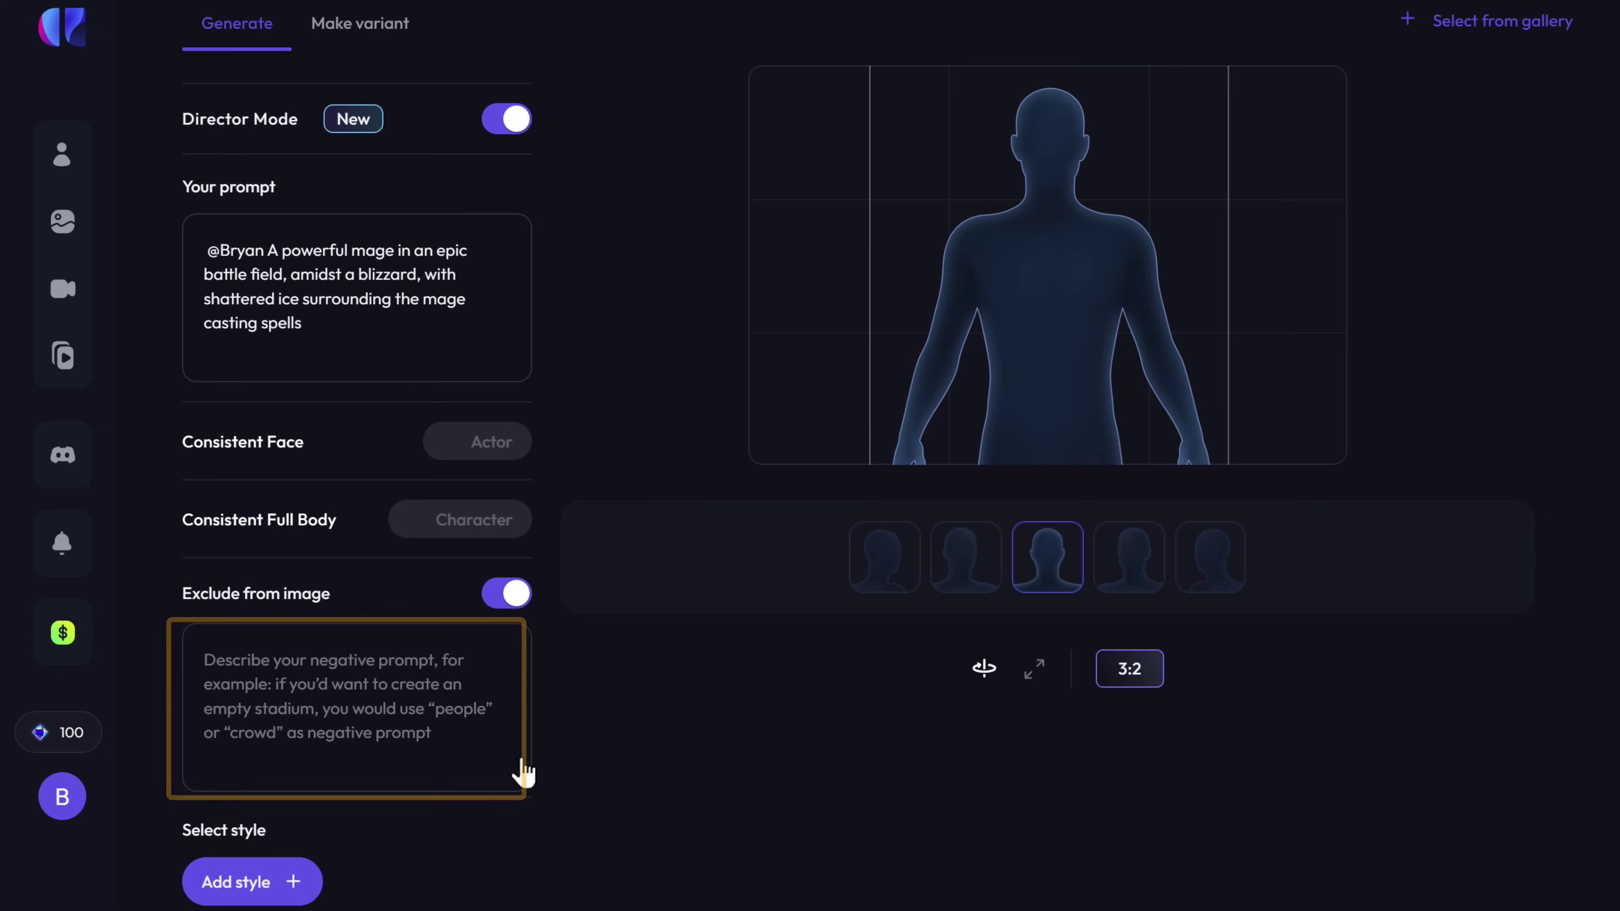
{"action": "left_click", "coordinate": [439, 734]}
{"action": "type", "text": "Exclude visible hands, feet, objects, glasses and beard. Avoid shots that make the mage faceless or distant."}
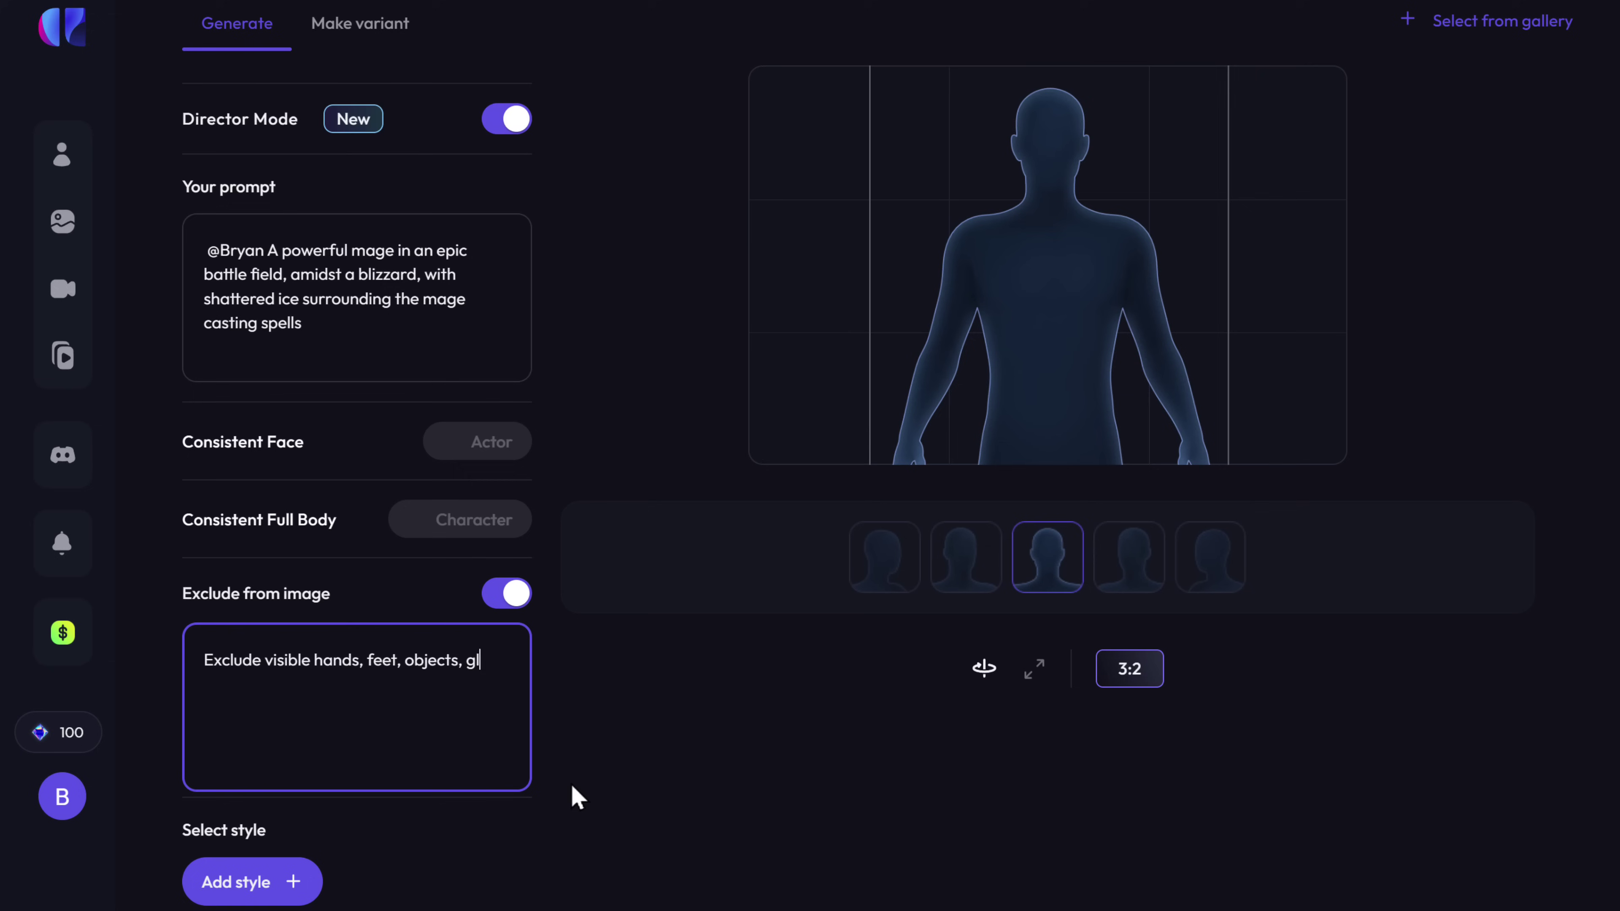
{"action": "left_click", "coordinate": [577, 798]}
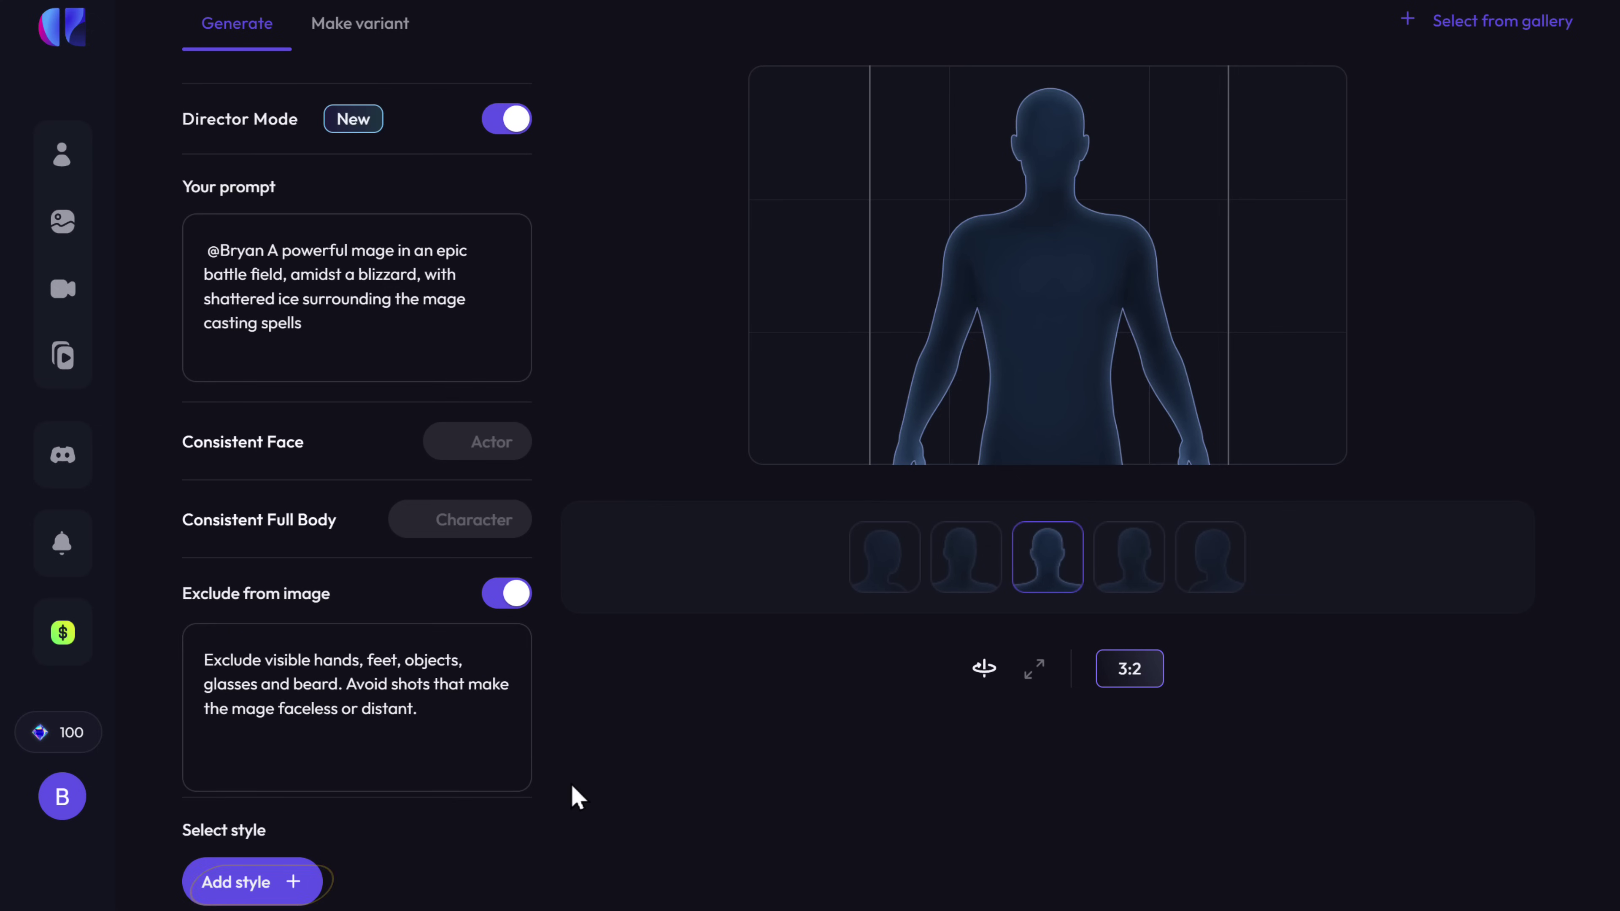
{"action": "scroll", "coordinate": [561, 753], "scroll_direction": "down", "scroll_amount": 2}
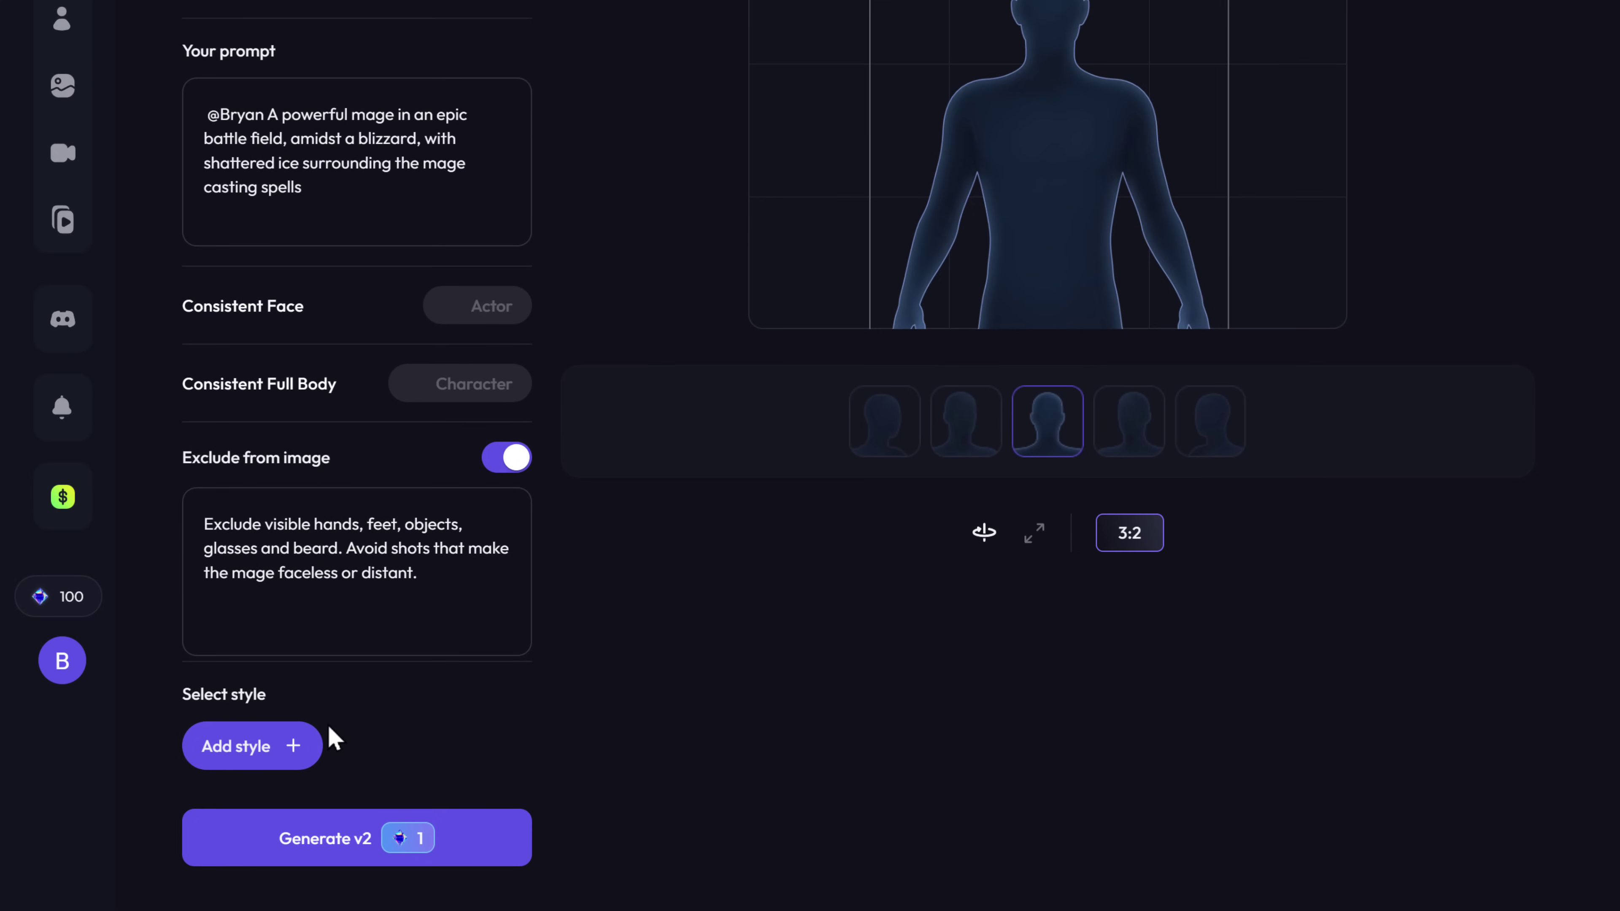
- Apply the Cinematic style and generate four mage images with Generate v2
{"action": "left_click", "coordinate": [237, 756]}
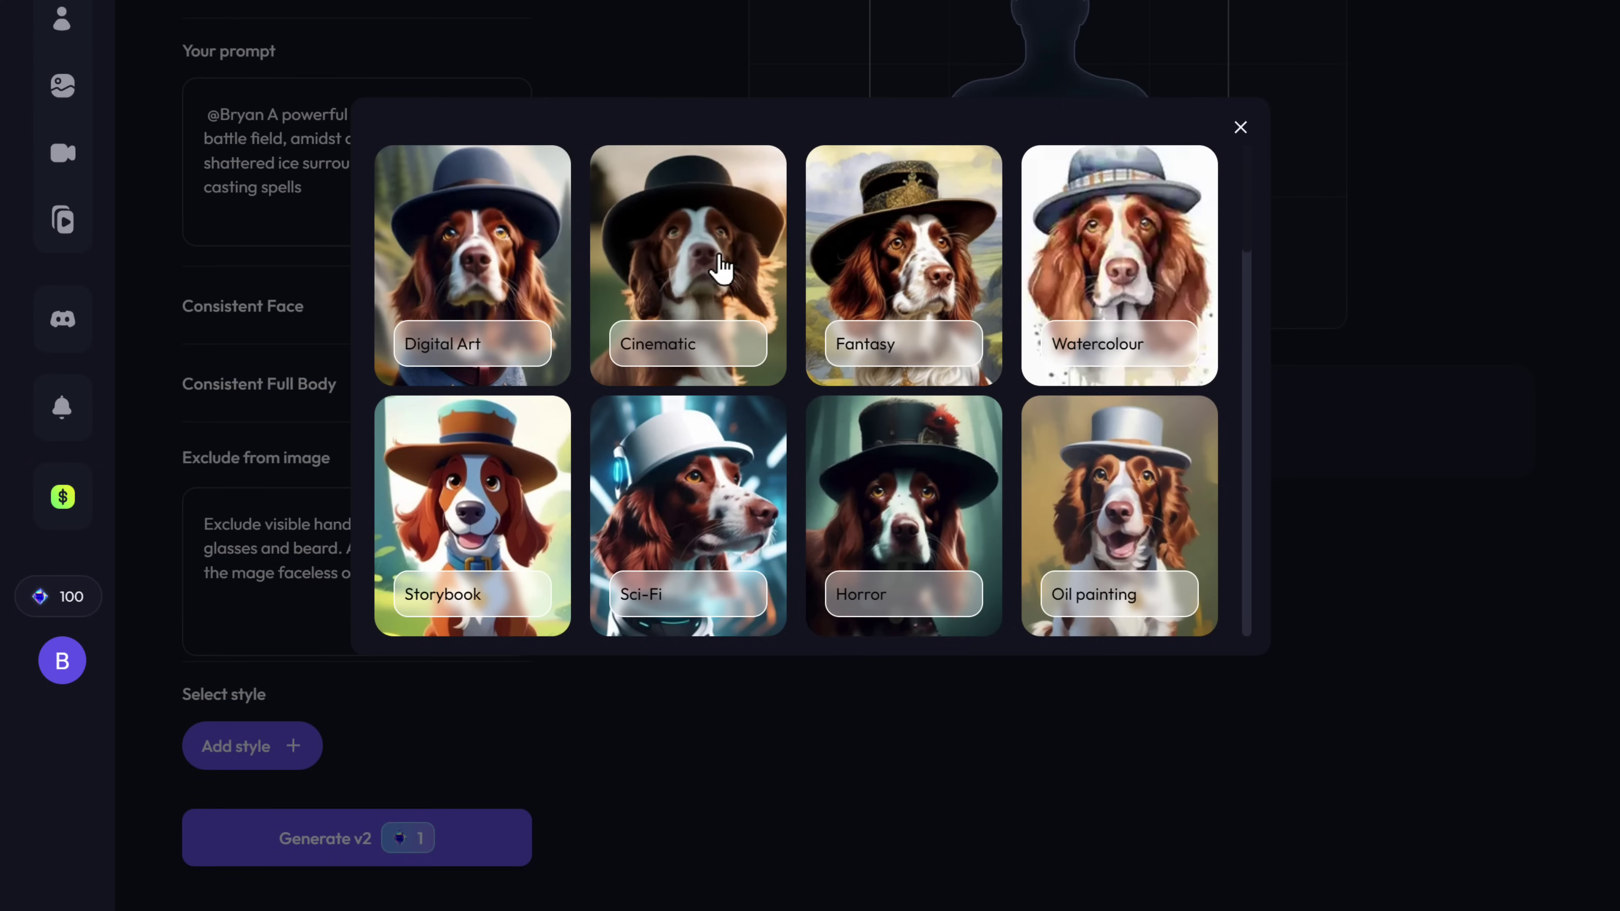
{"action": "left_click", "coordinate": [721, 268]}
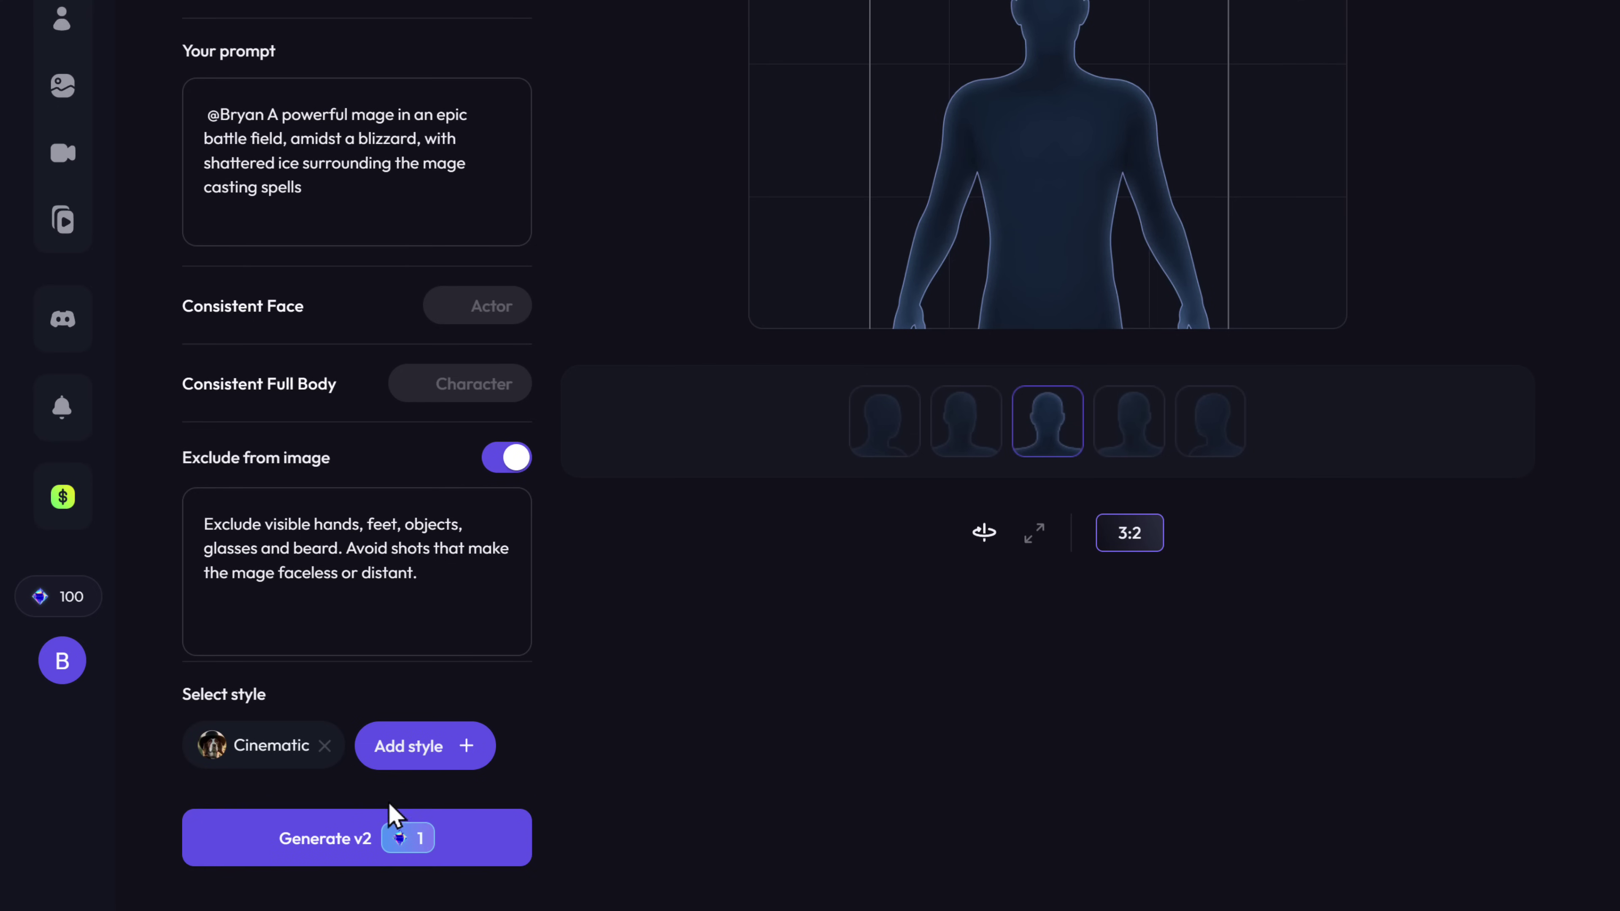
{"action": "left_click", "coordinate": [355, 858]}
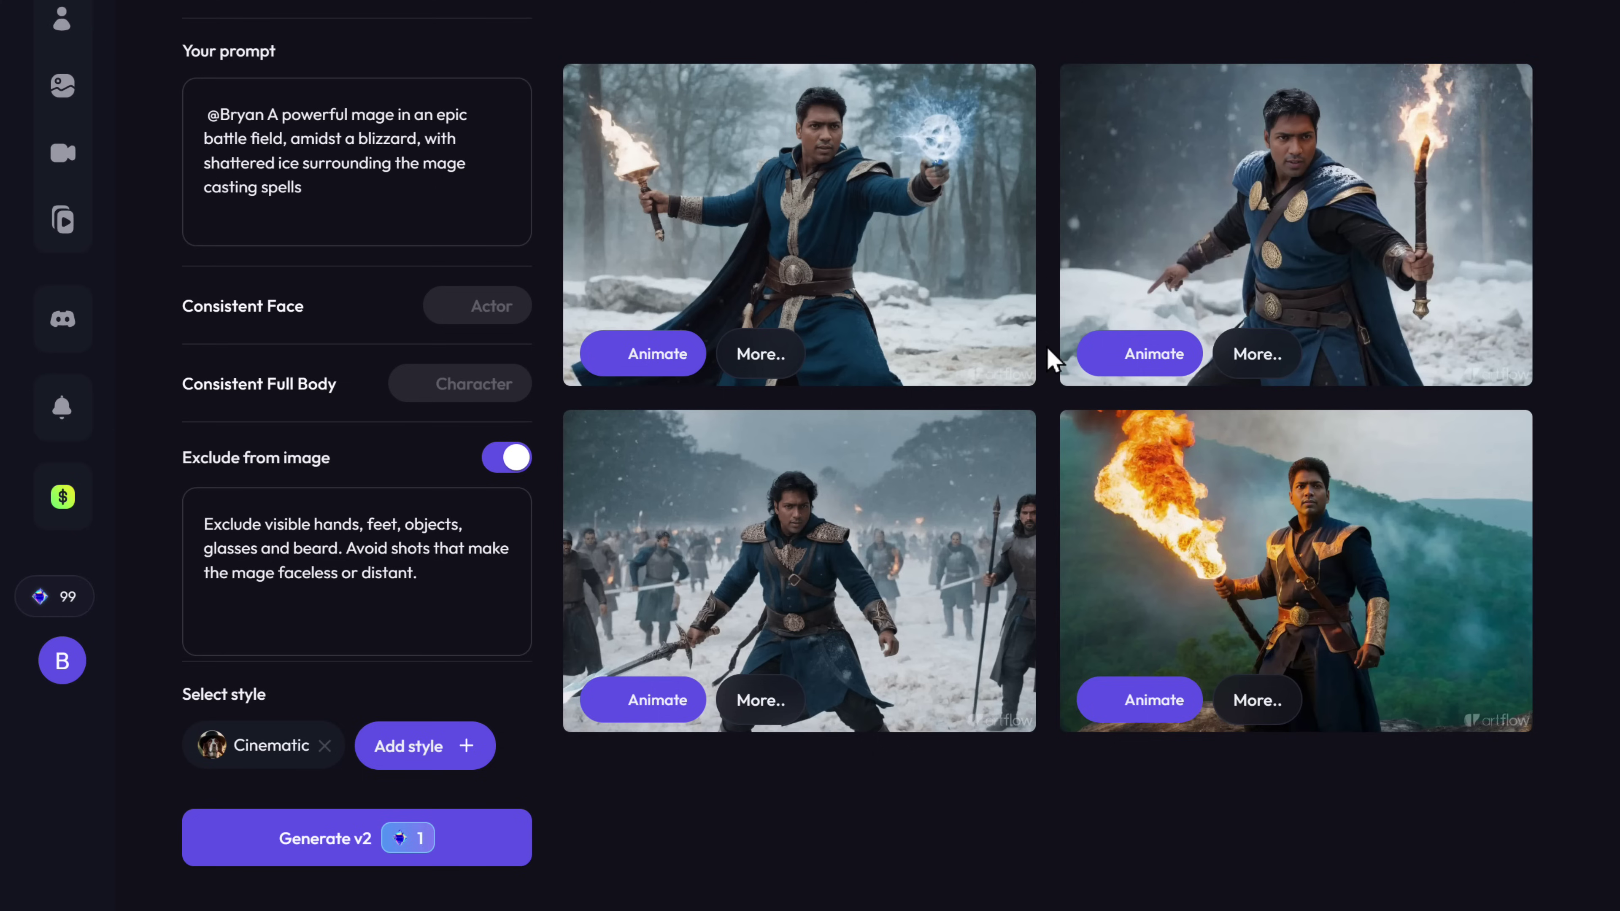
- Save the top-right mage image to Downloads as bryanmage.png using the All Files type
{"action": "left_click", "coordinate": [1287, 226]}
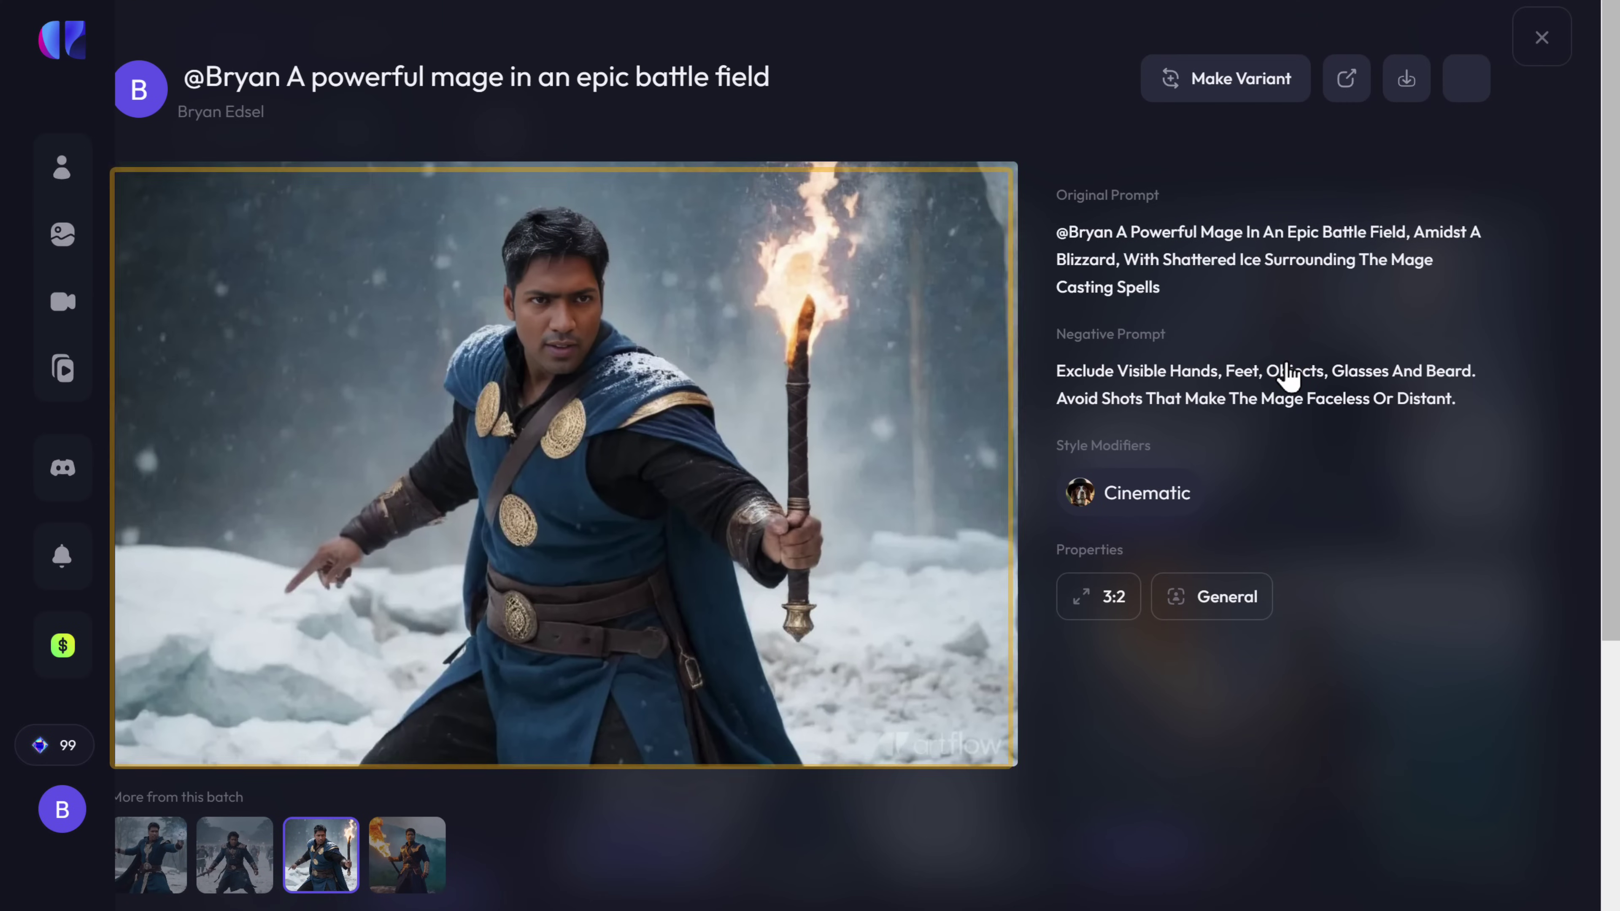
{"action": "right_click", "coordinate": [628, 387]}
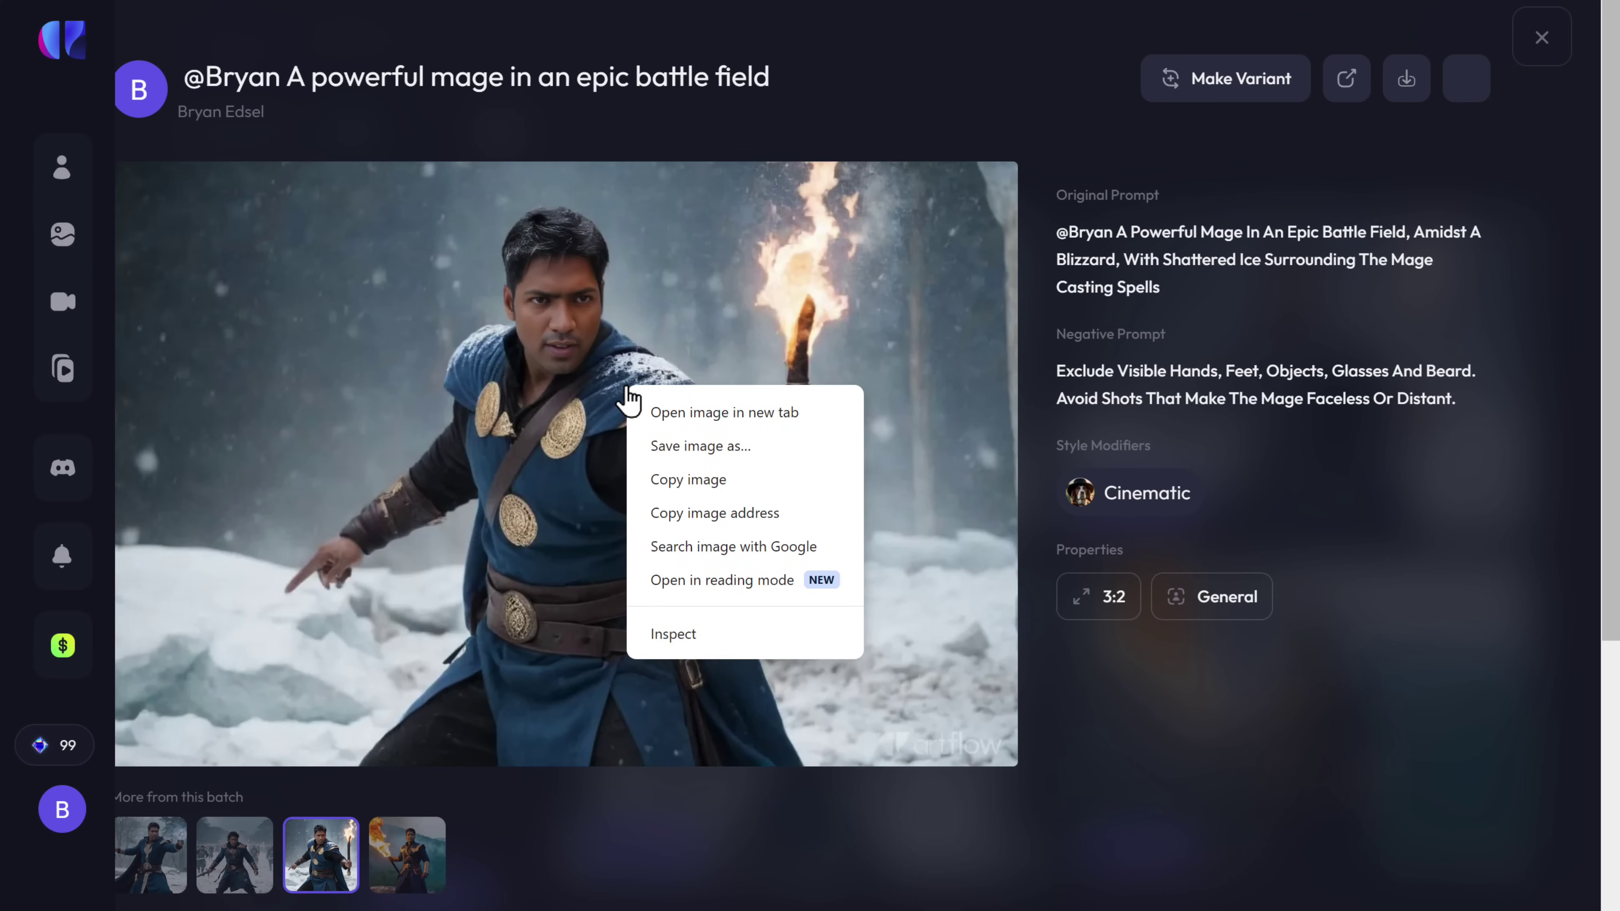
{"action": "left_click", "coordinate": [692, 446]}
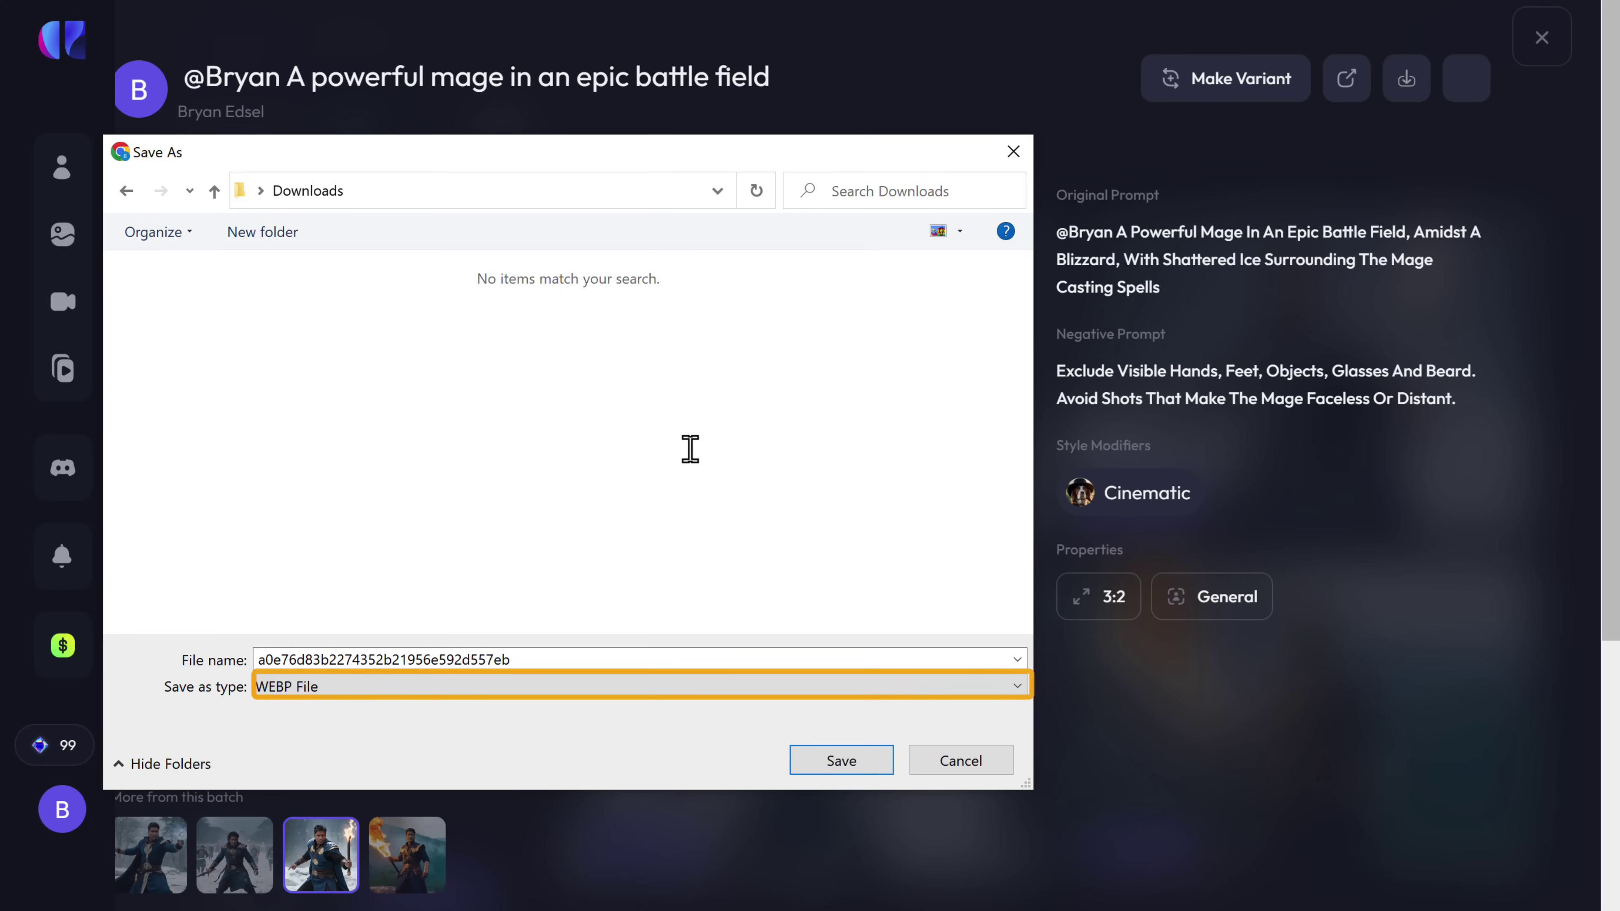
{"action": "left_click", "coordinate": [1018, 686]}
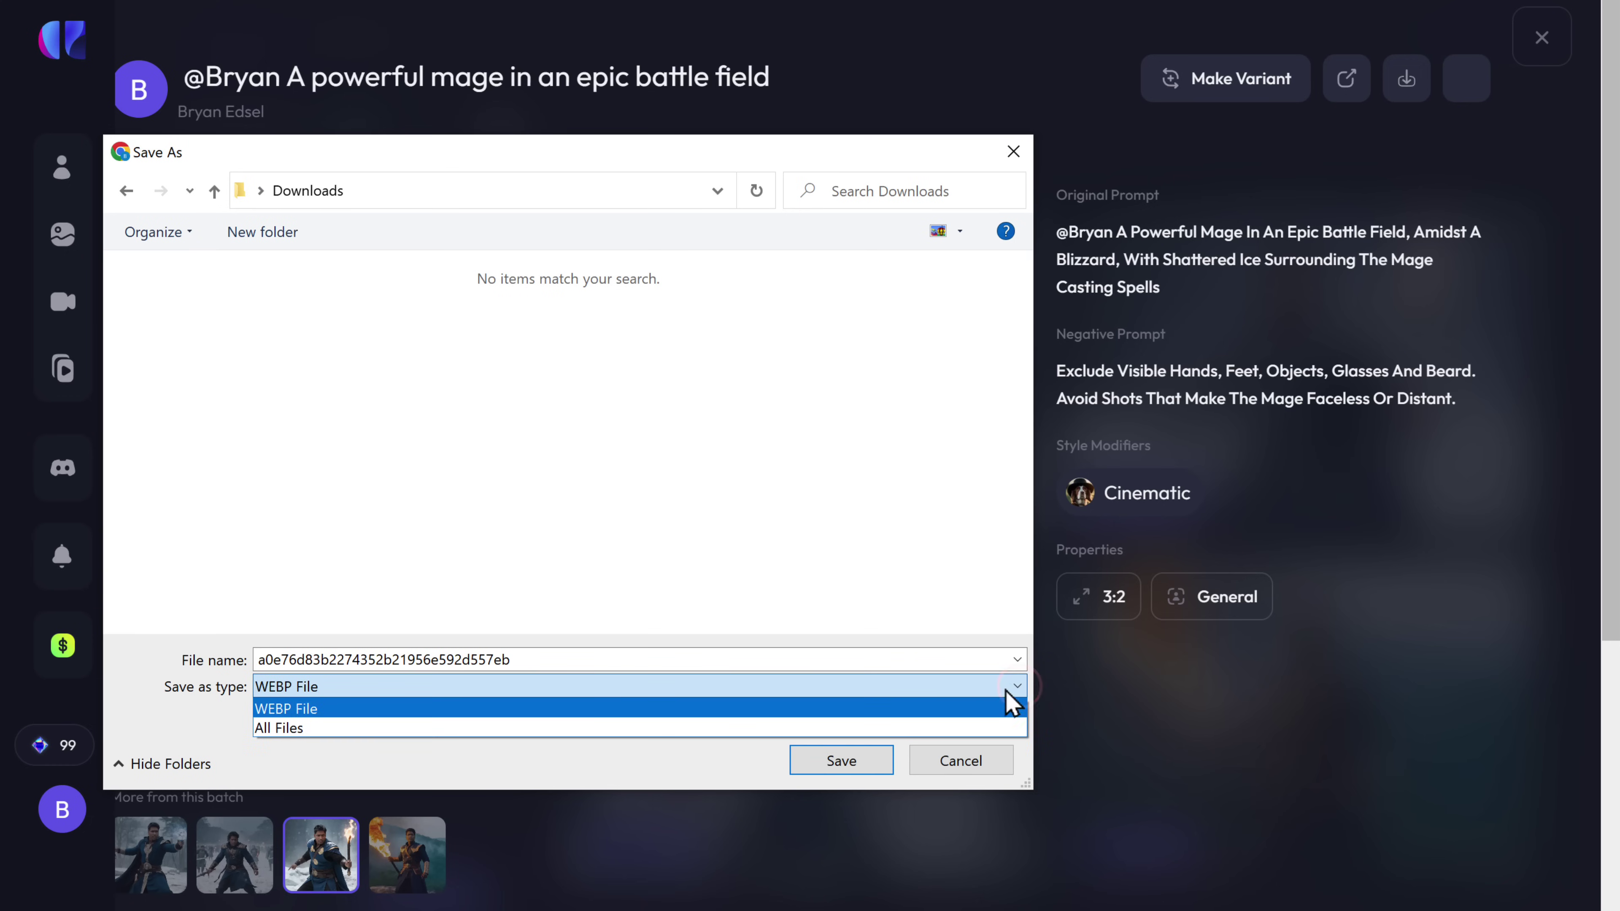
{"action": "left_click", "coordinate": [319, 731]}
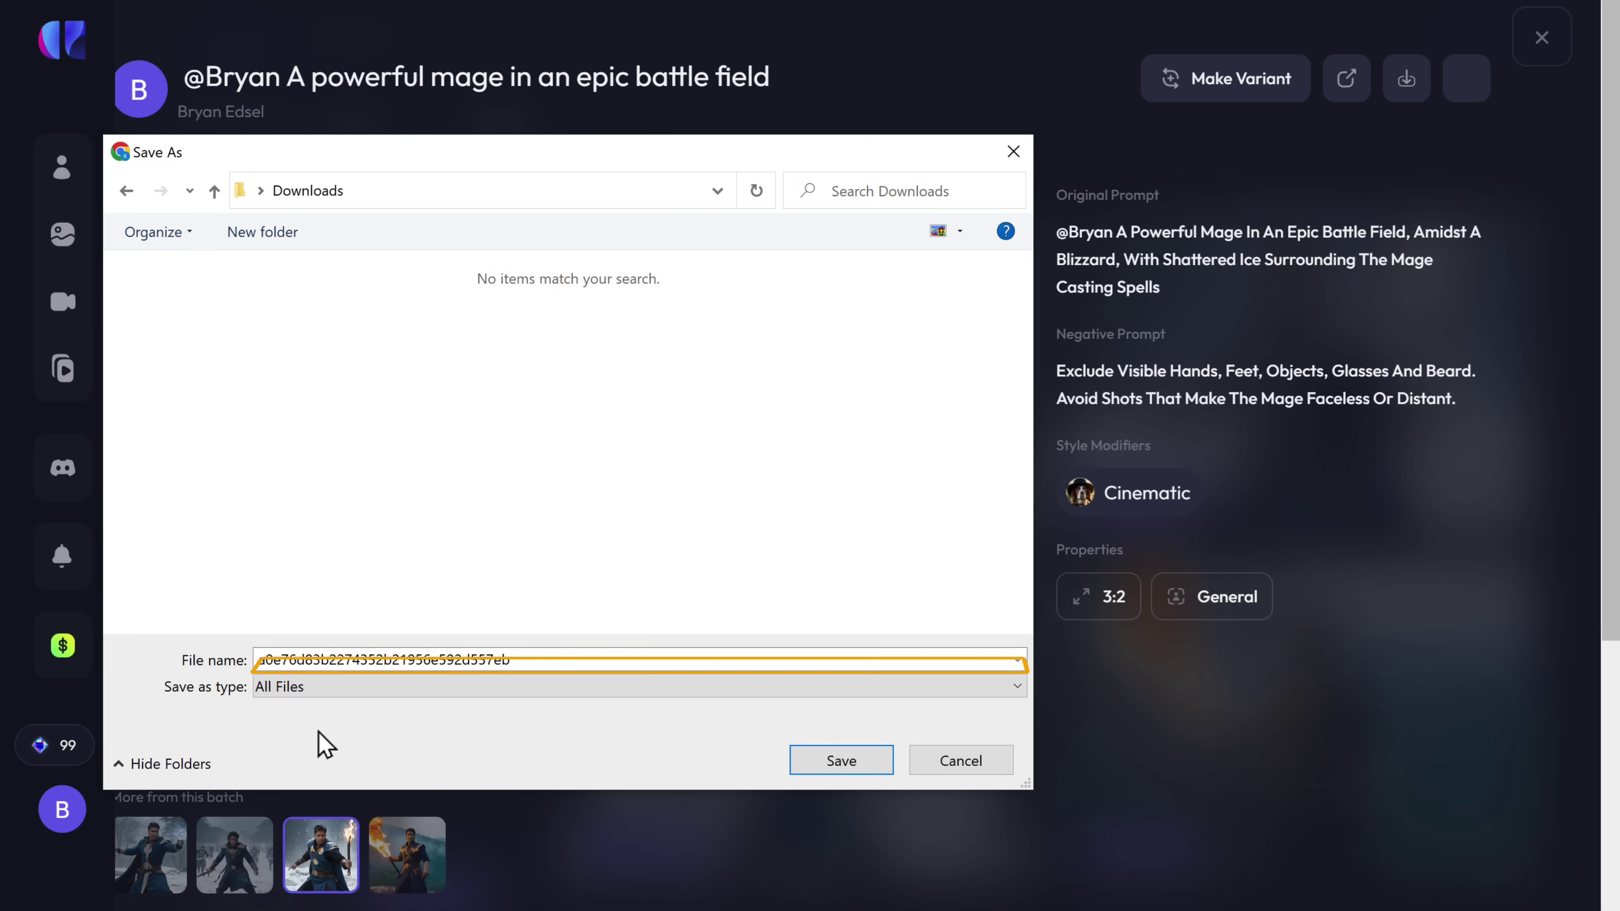
{"action": "left_click", "coordinate": [489, 661]}
{"action": "double_click", "coordinate": [515, 658]}
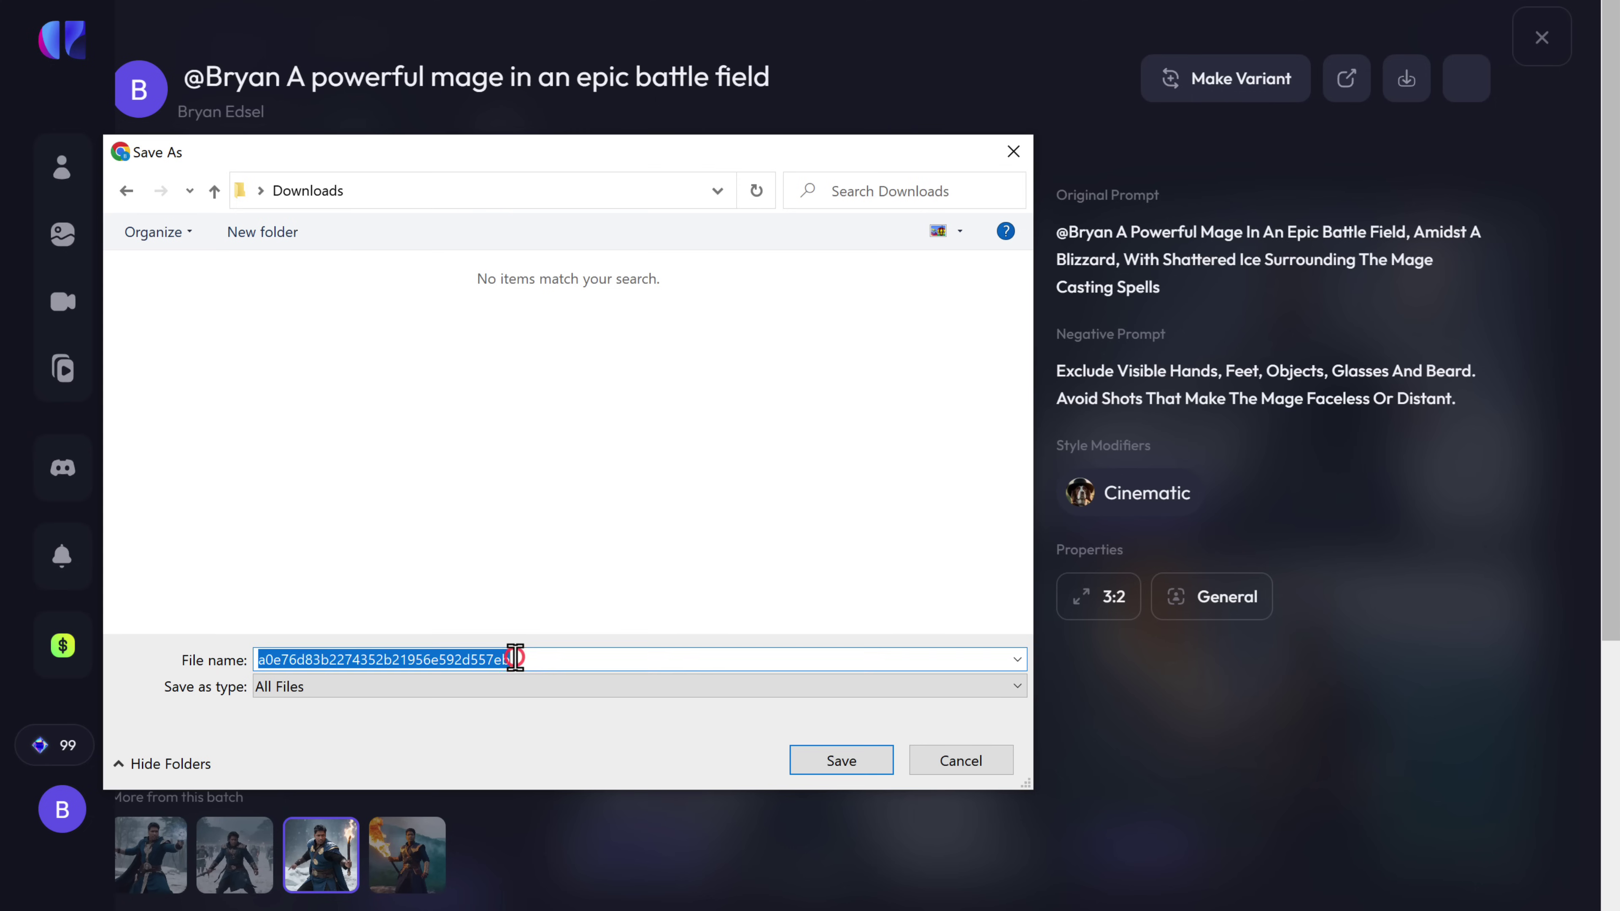
{"action": "type", "text": "bryanmage.png"}
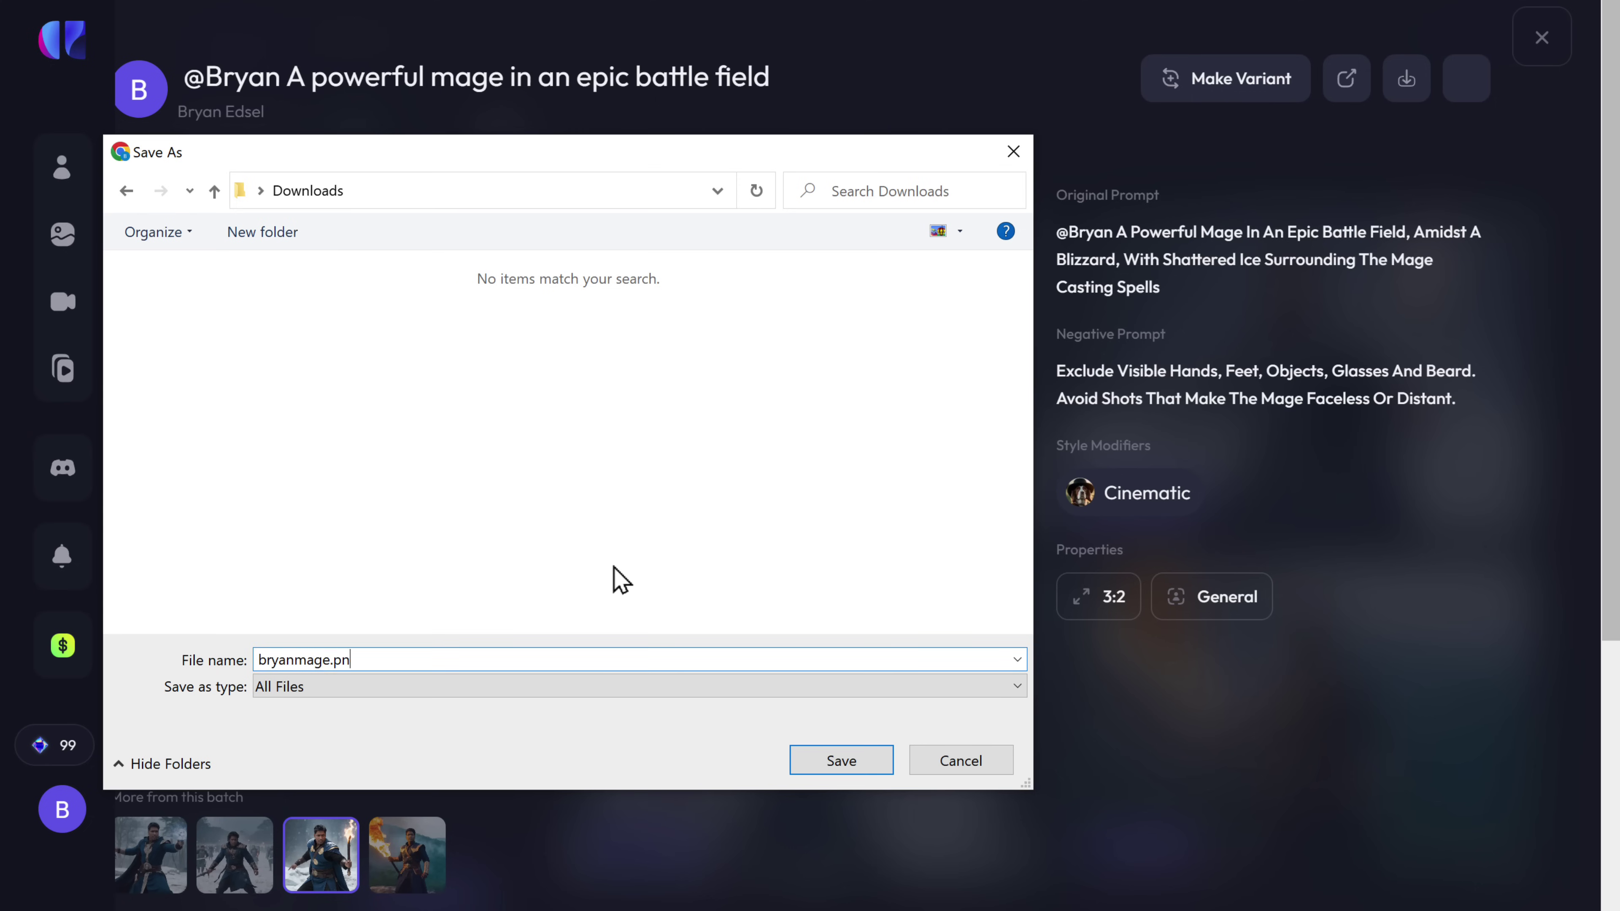
{"action": "left_click", "coordinate": [843, 765]}
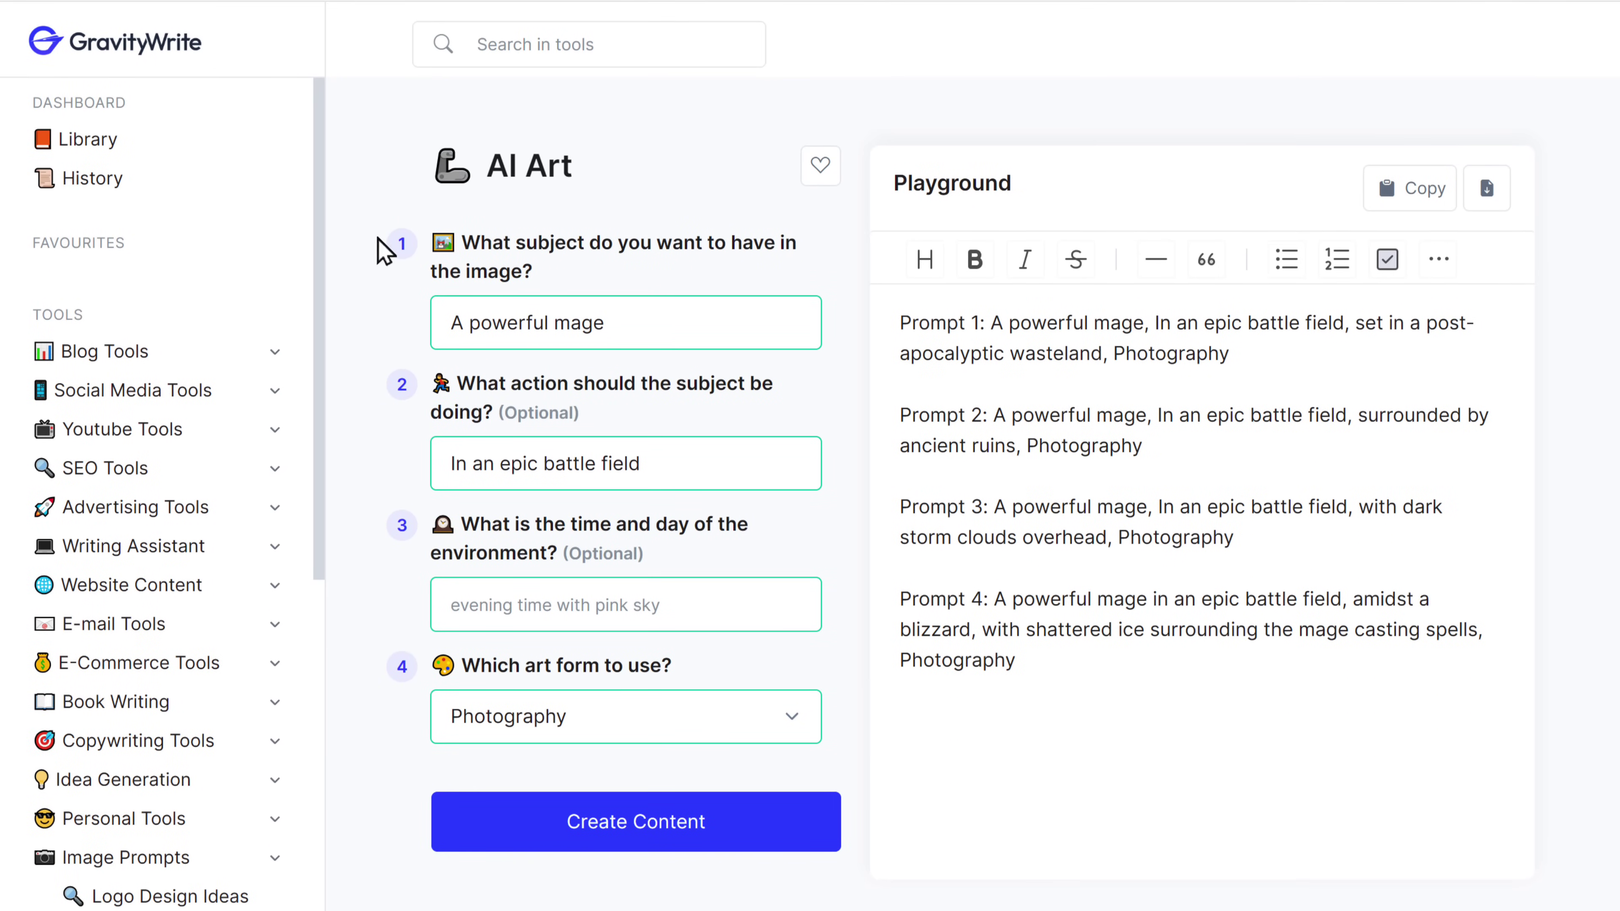
- Generate four prompts of Buzz Lightyear posing for a picture and copy the surreal dreamlike Prompt 4
{"action": "left_click_drag", "start_coordinate": [451, 323], "coordinate": [661, 286]}
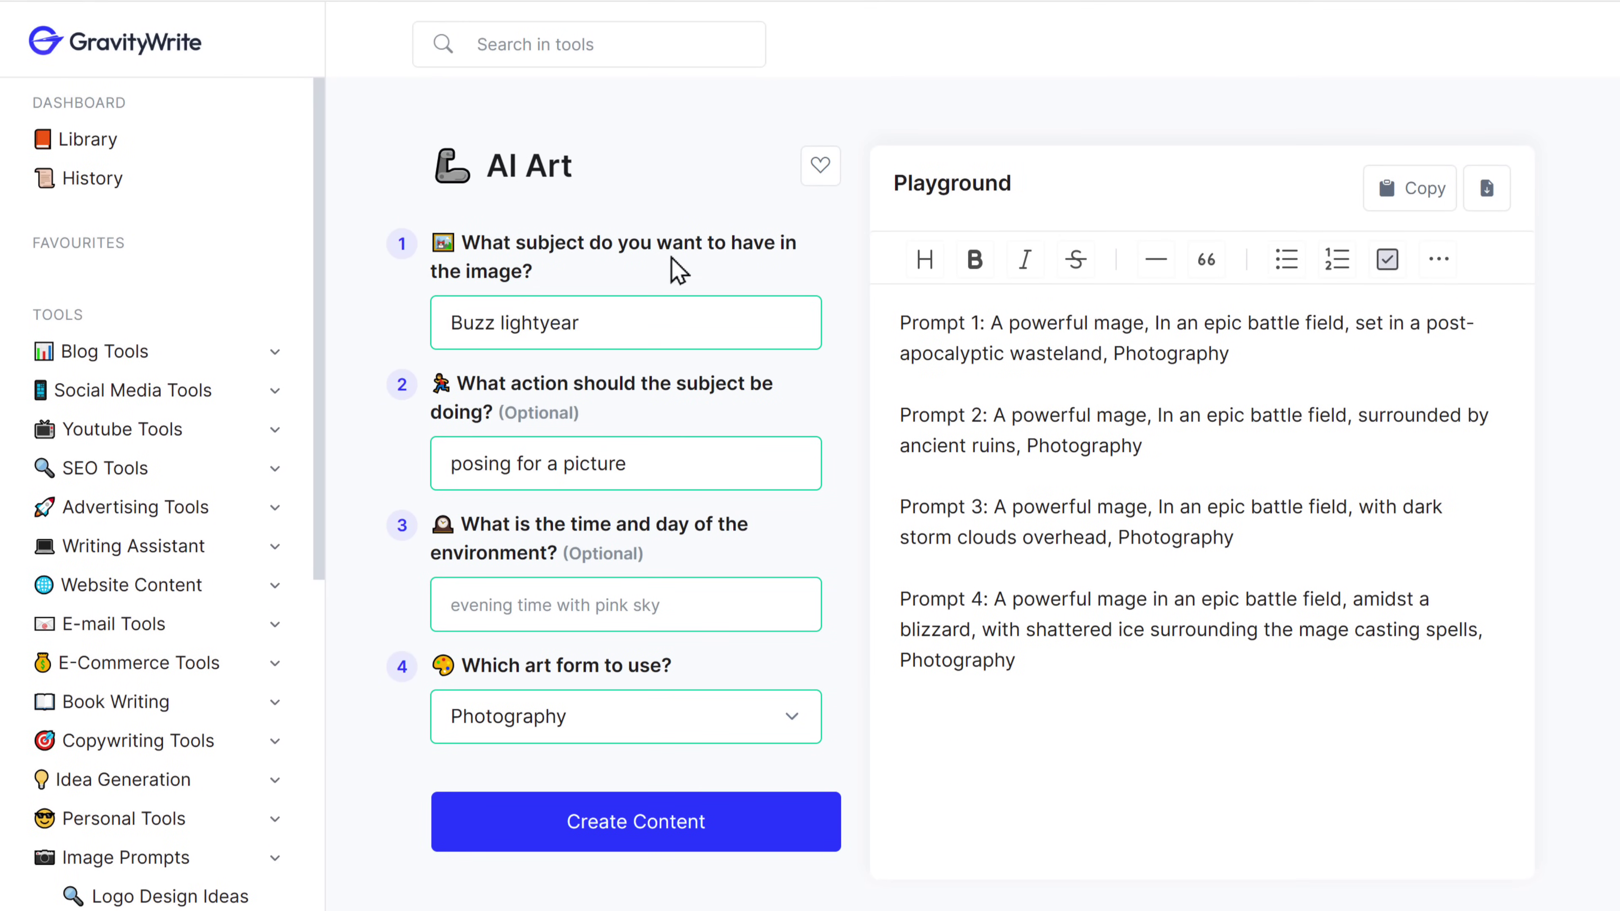
{"action": "left_click", "coordinate": [612, 841]}
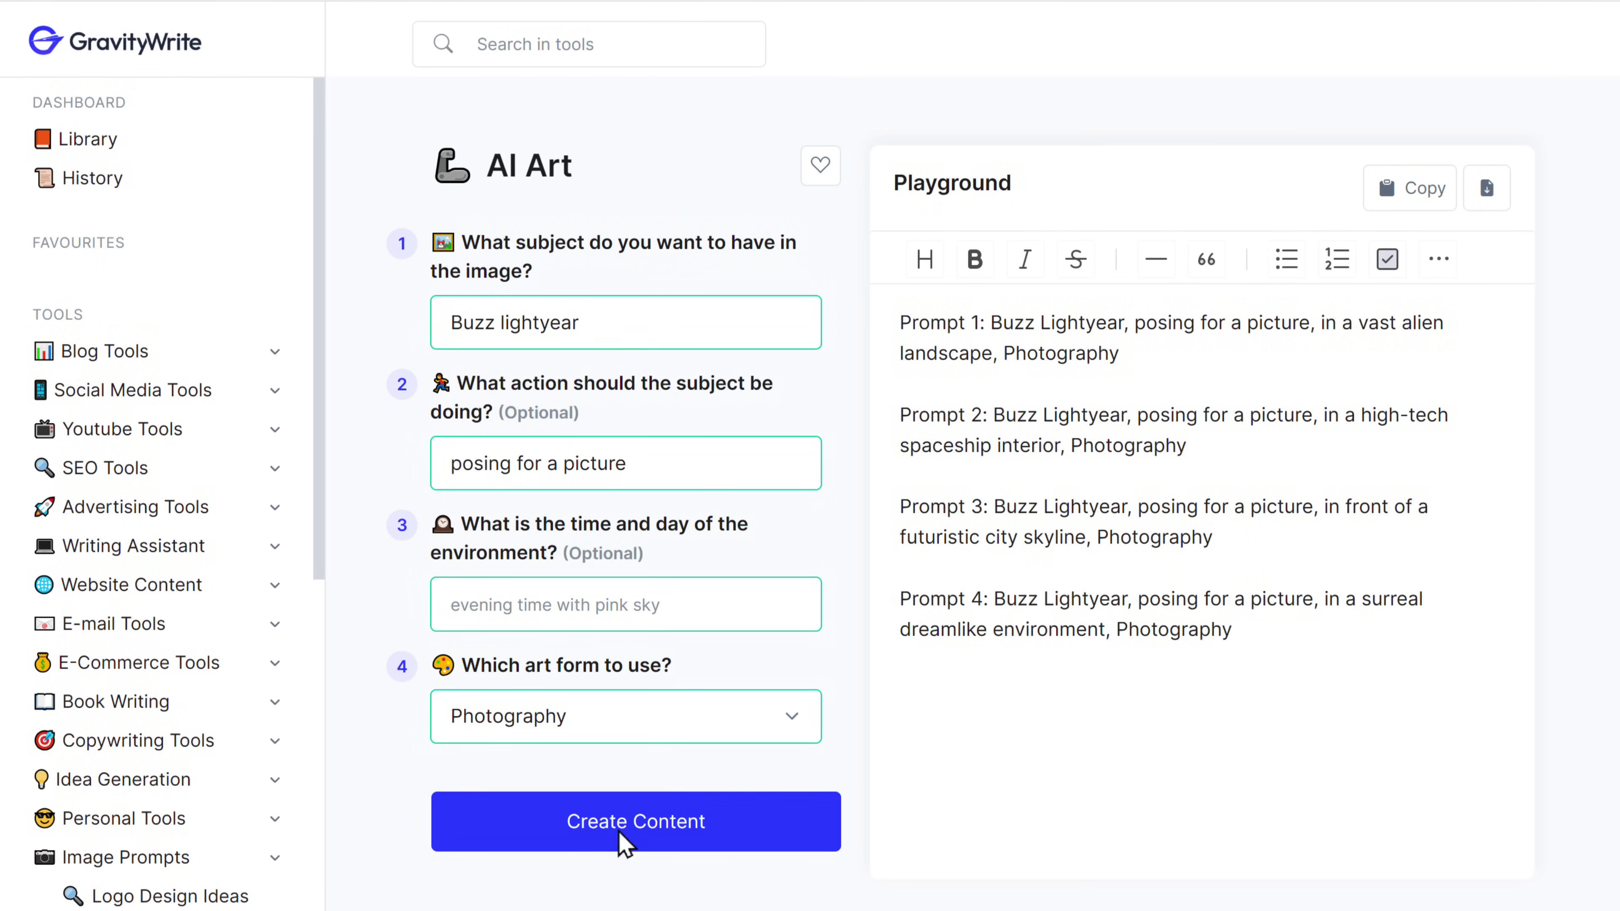
{"action": "left_click_drag", "start_coordinate": [995, 600], "coordinate": [1234, 632]}
{"action": "key", "text": "ctrl+c"}
{"action": "right_click", "coordinate": [1021, 603]}
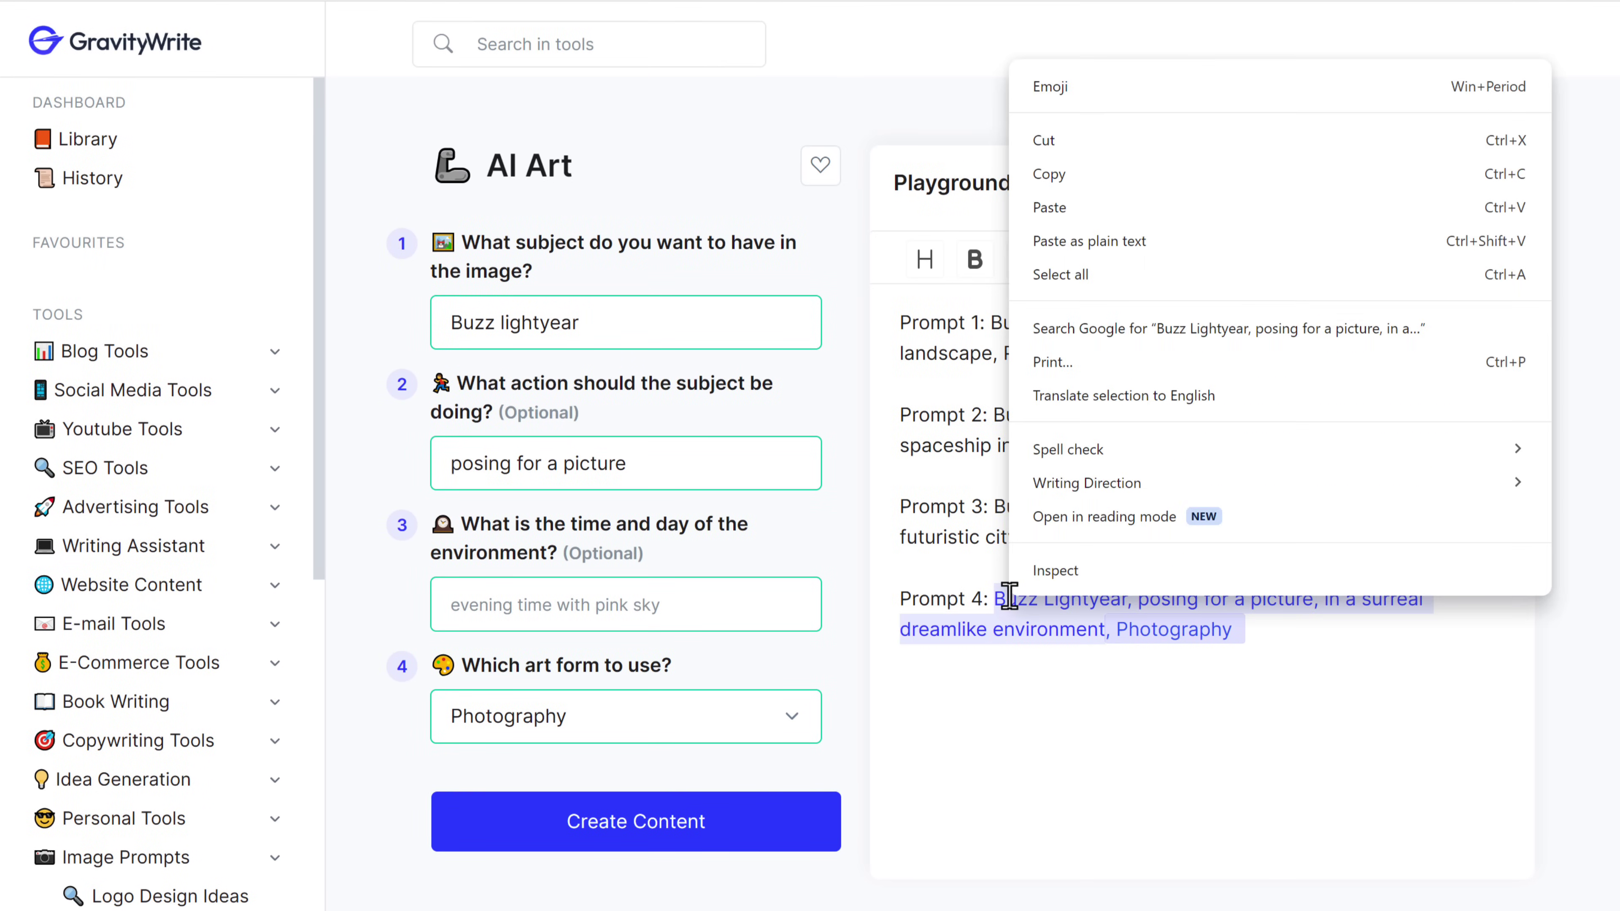
{"action": "left_click", "coordinate": [1085, 178]}
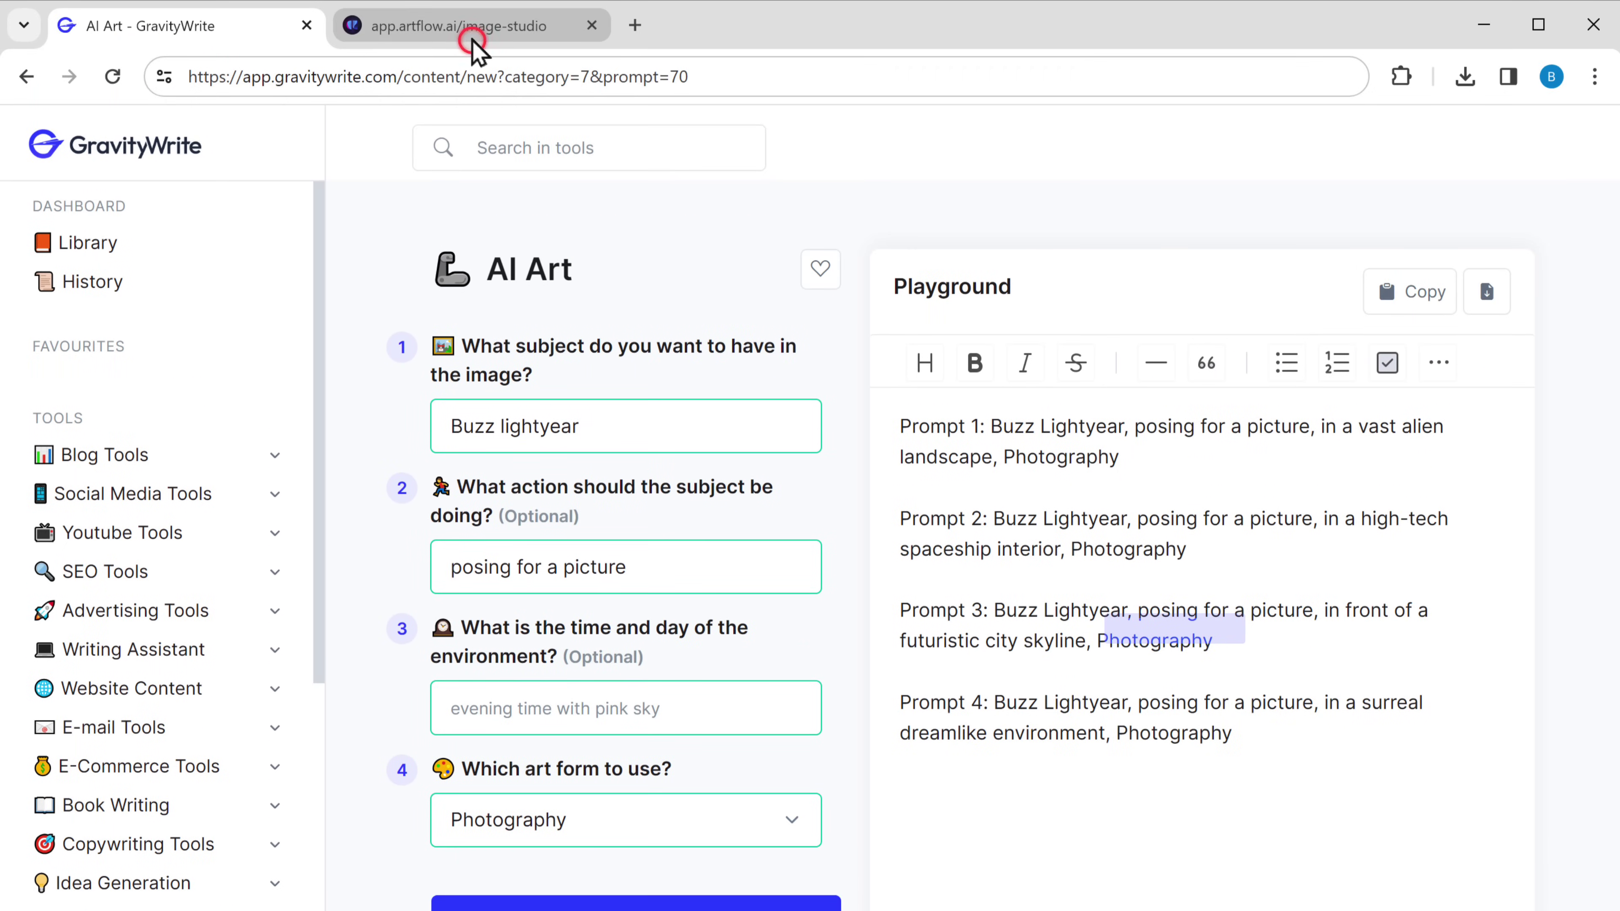
- In Artflow, replace the mage description with the copied Buzz Lightyear prompt
{"action": "left_click", "coordinate": [474, 28]}
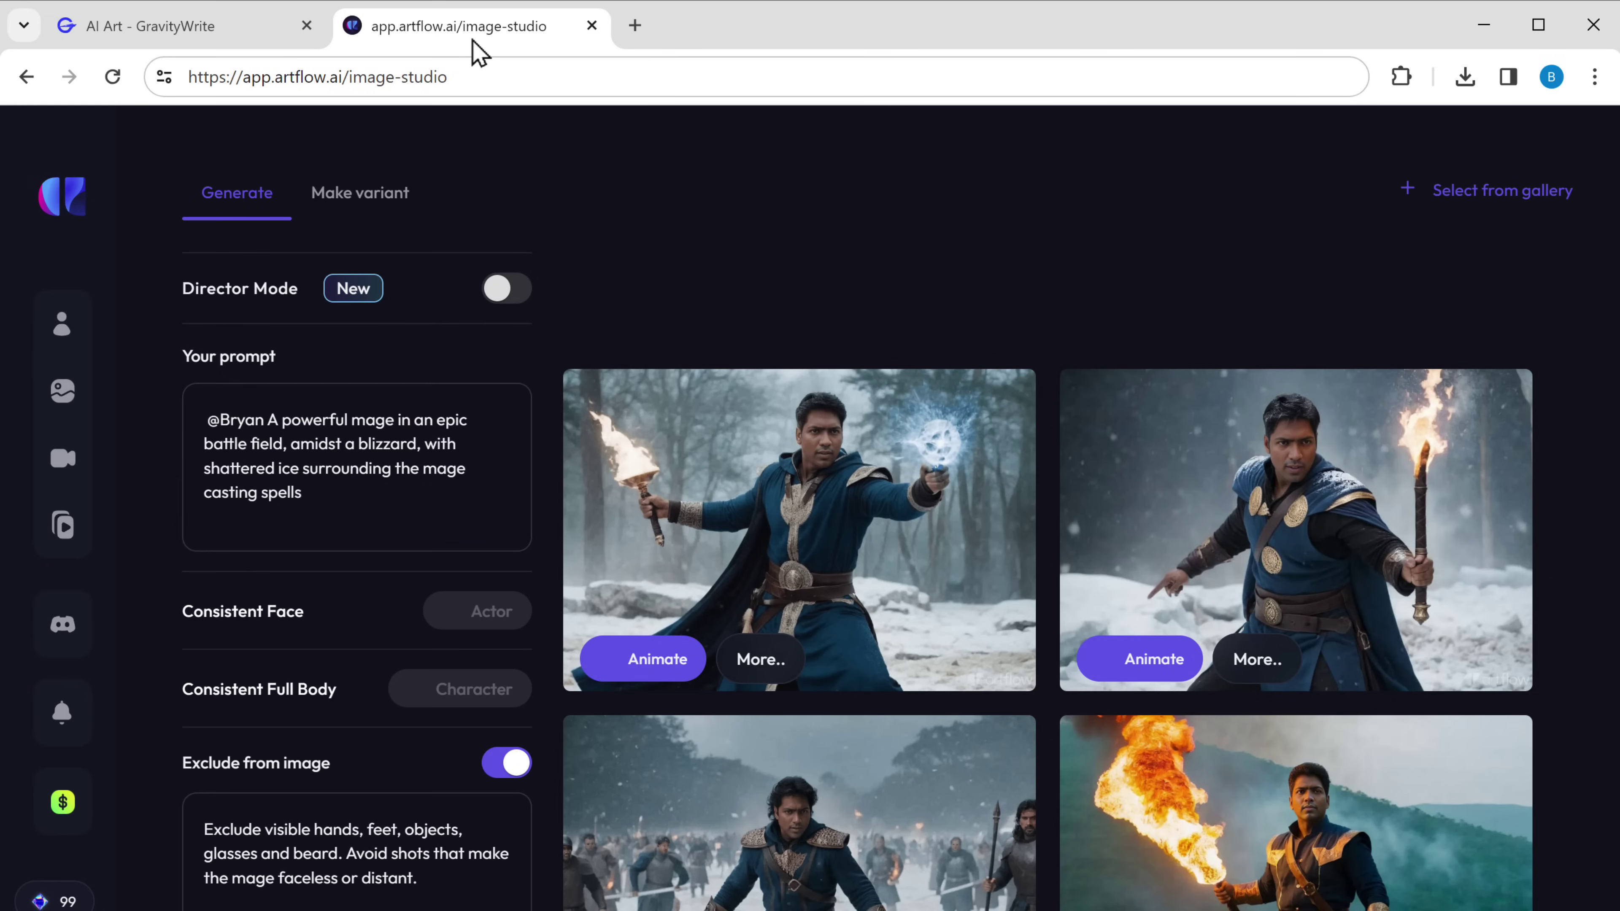
{"action": "left_click_drag", "start_coordinate": [266, 420], "coordinate": [301, 492]}
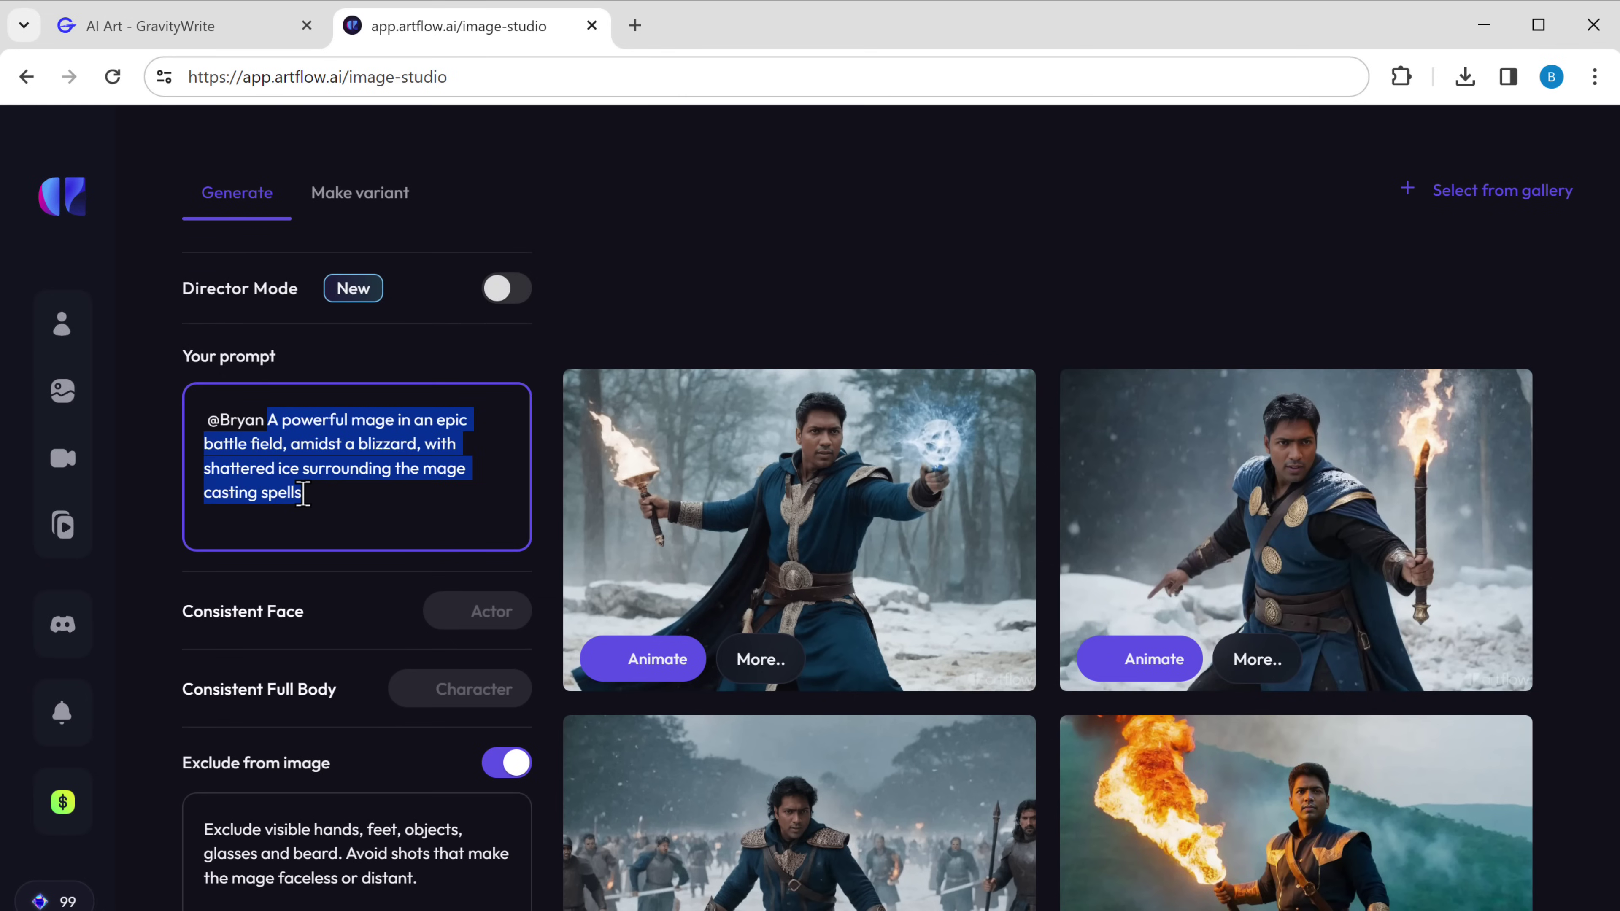
{"action": "right_click", "coordinate": [303, 493]}
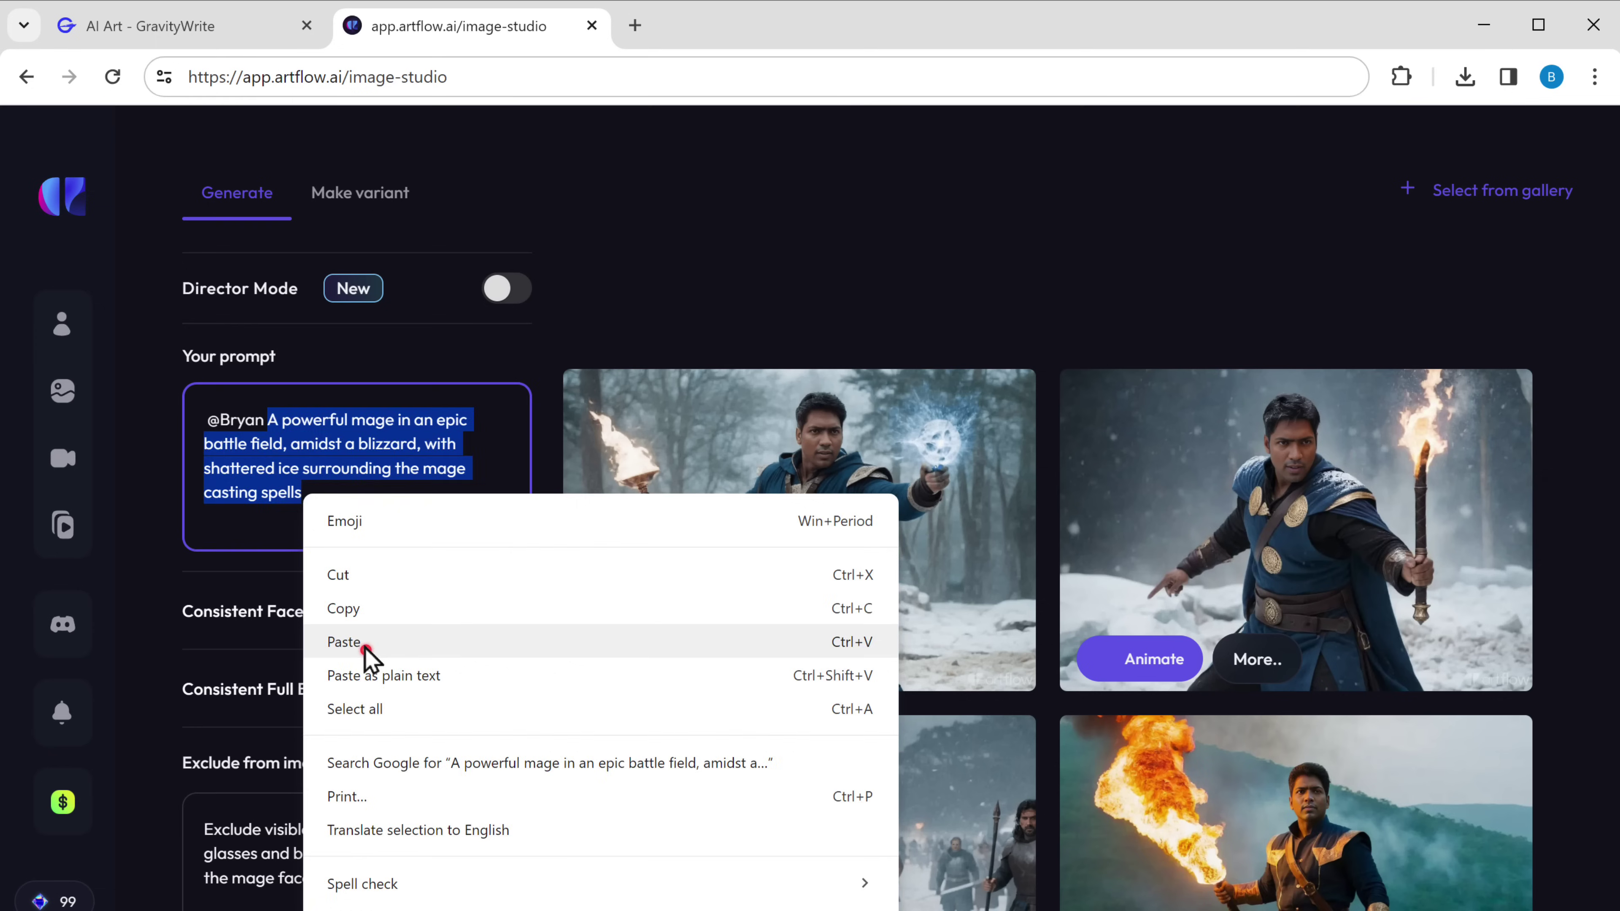
{"action": "left_click", "coordinate": [344, 642]}
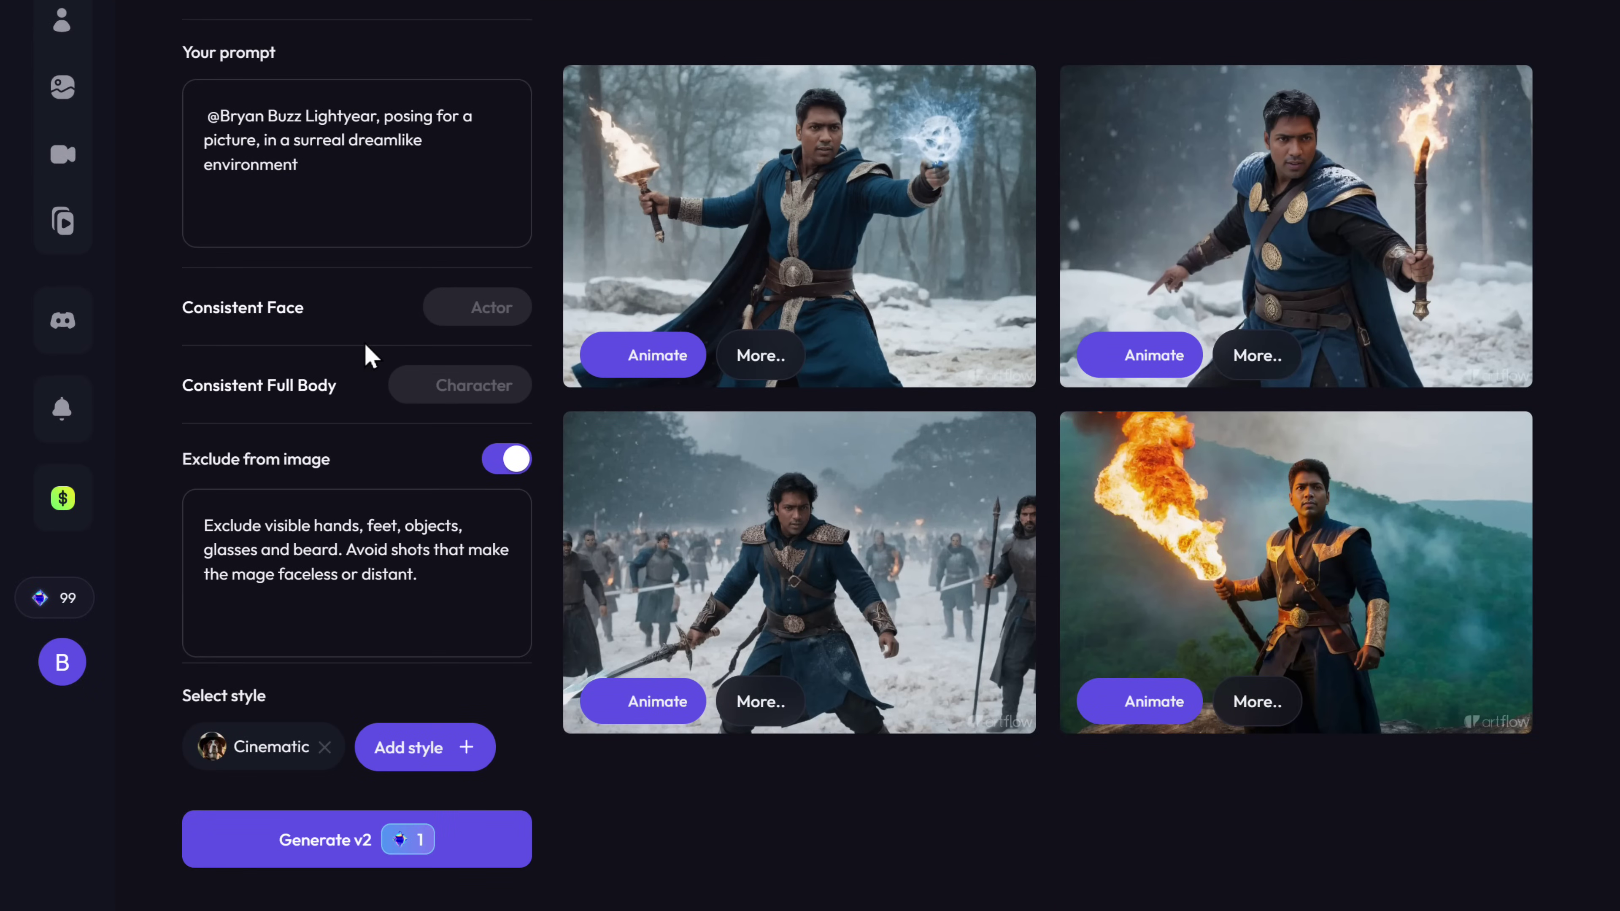
- Swap the Cinematic style for 3D Cartoon and generate the new images
{"action": "left_click", "coordinate": [325, 746]}
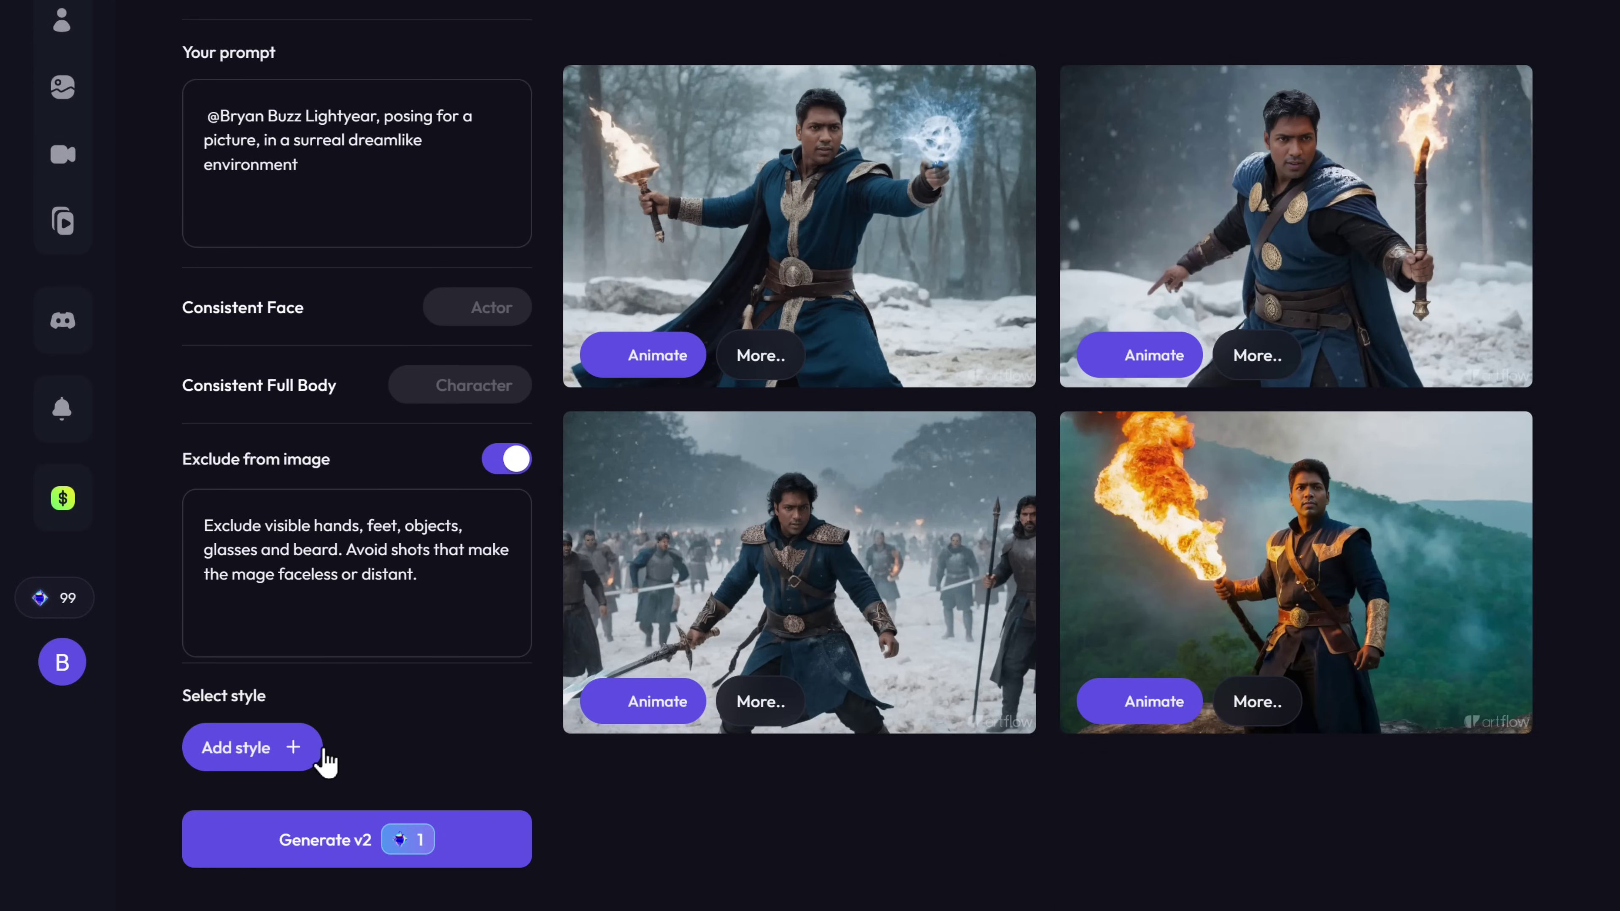
{"action": "left_click", "coordinate": [258, 759]}
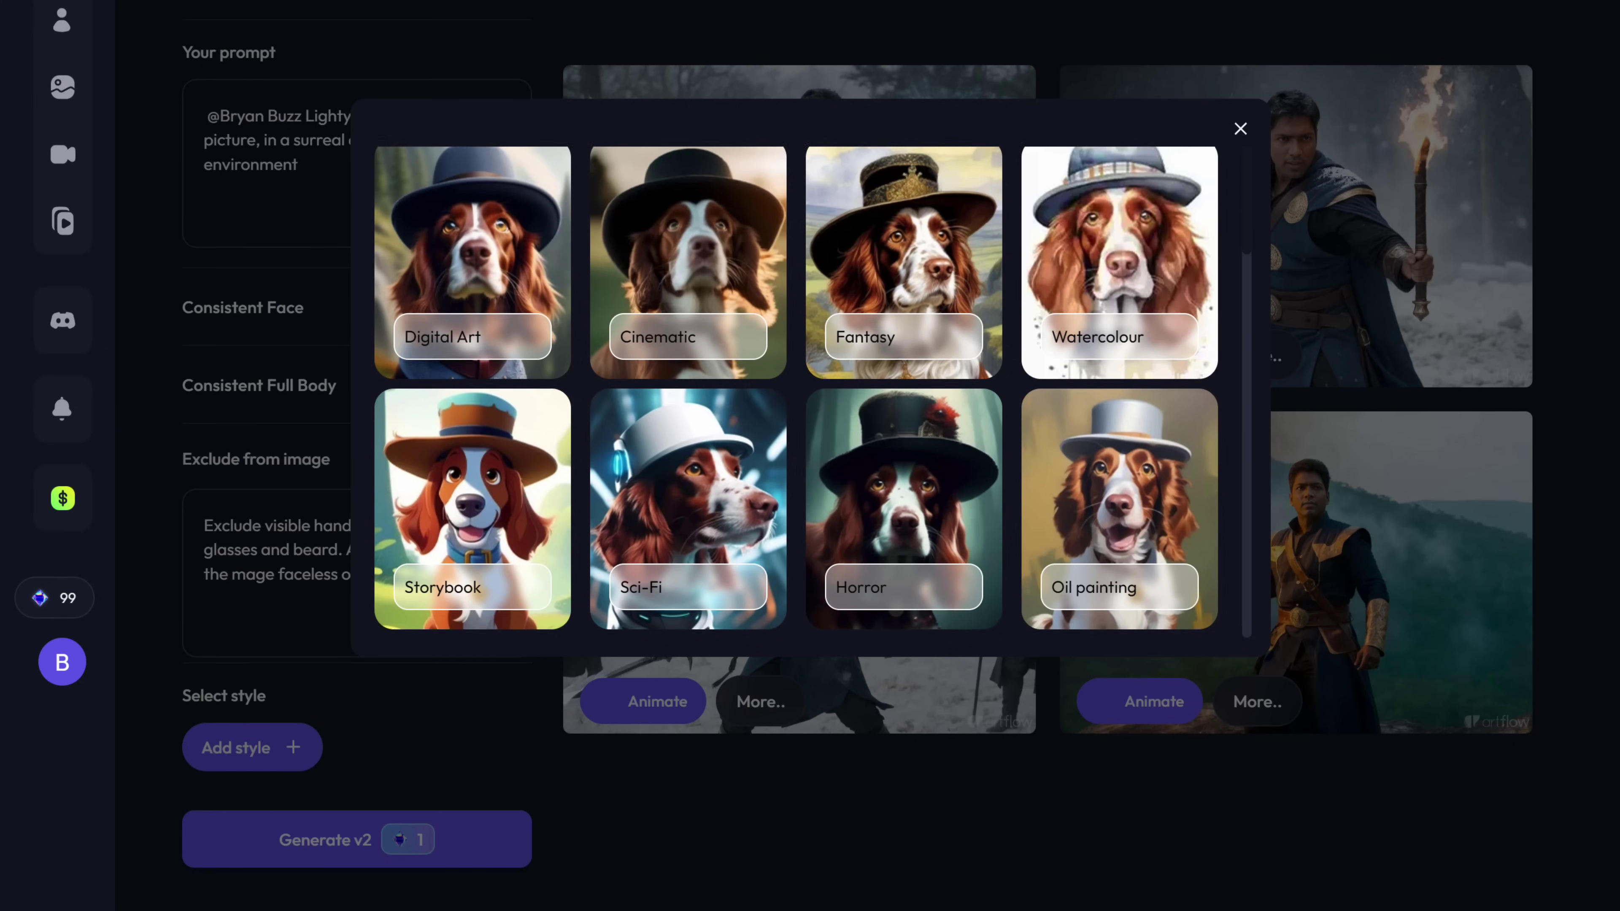
{"action": "scroll", "coordinate": [827, 472], "scroll_direction": "down", "scroll_amount": 10}
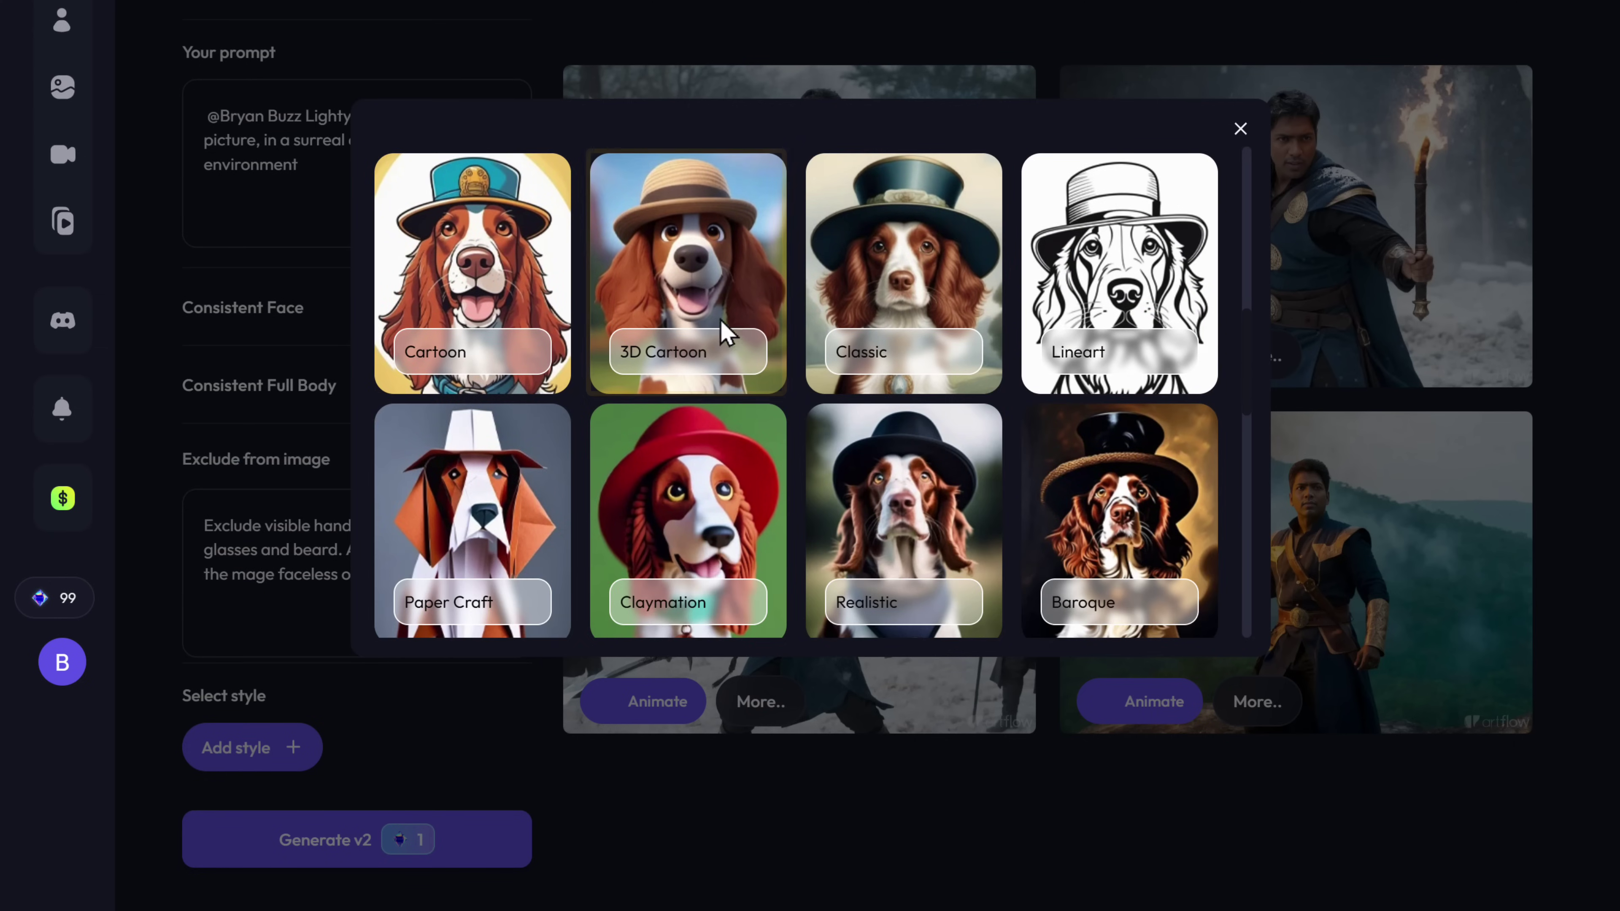
{"action": "left_click", "coordinate": [691, 280]}
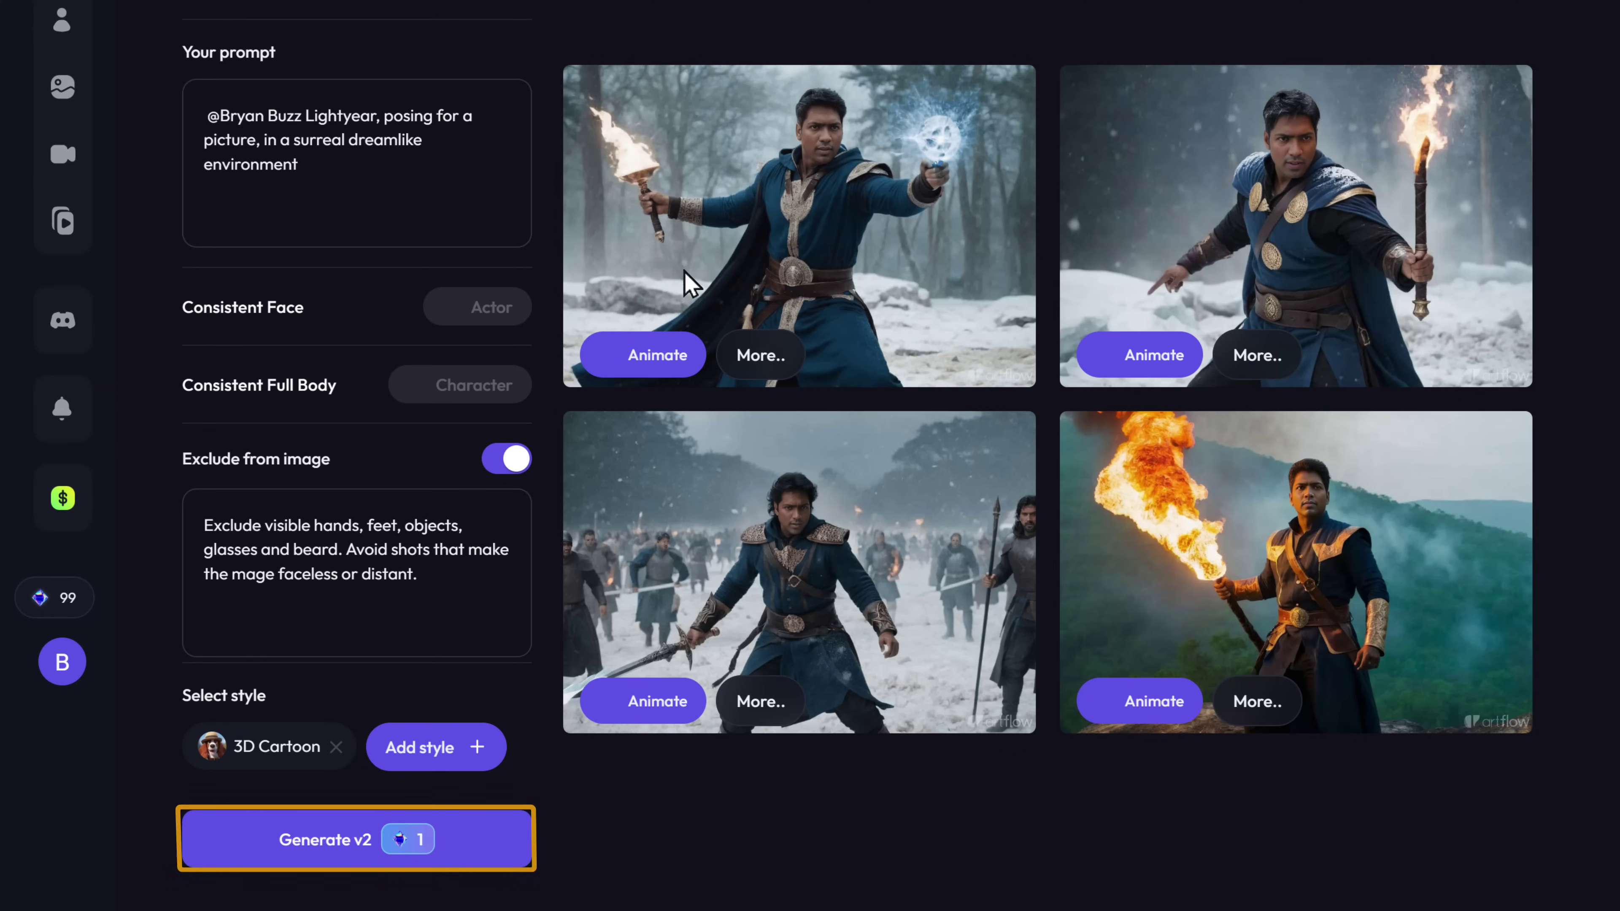
{"action": "left_click", "coordinate": [329, 852]}
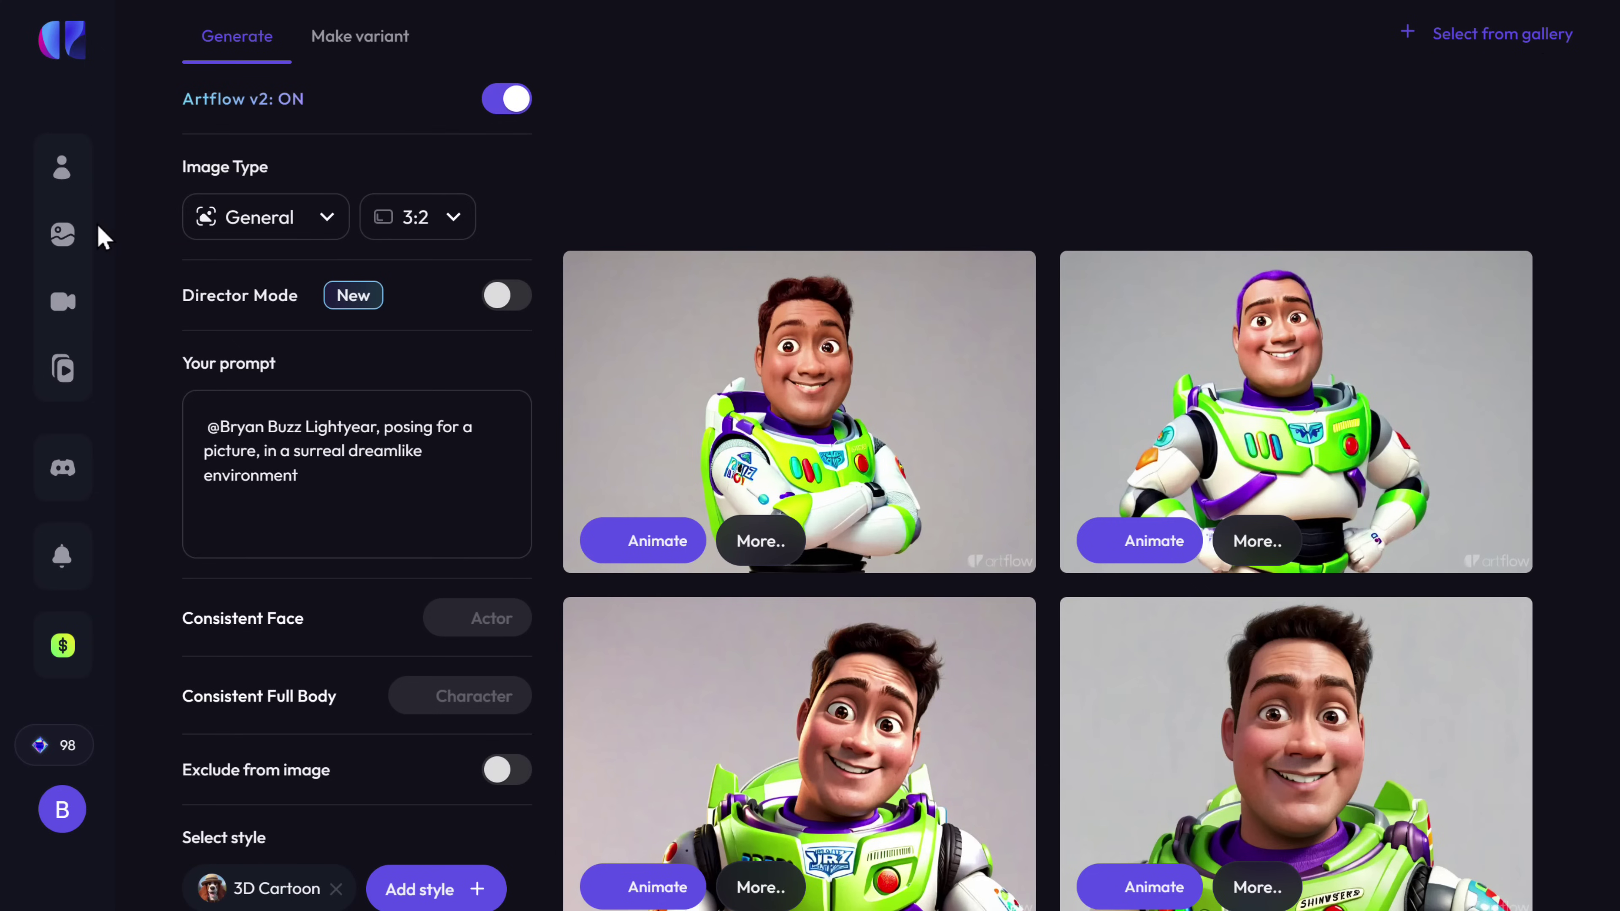
- Go to Image Studio and scroll through the Basic, Starter, PRO and Enterprise plan features
{"action": "mouse_move", "coordinate": [65, 239]}
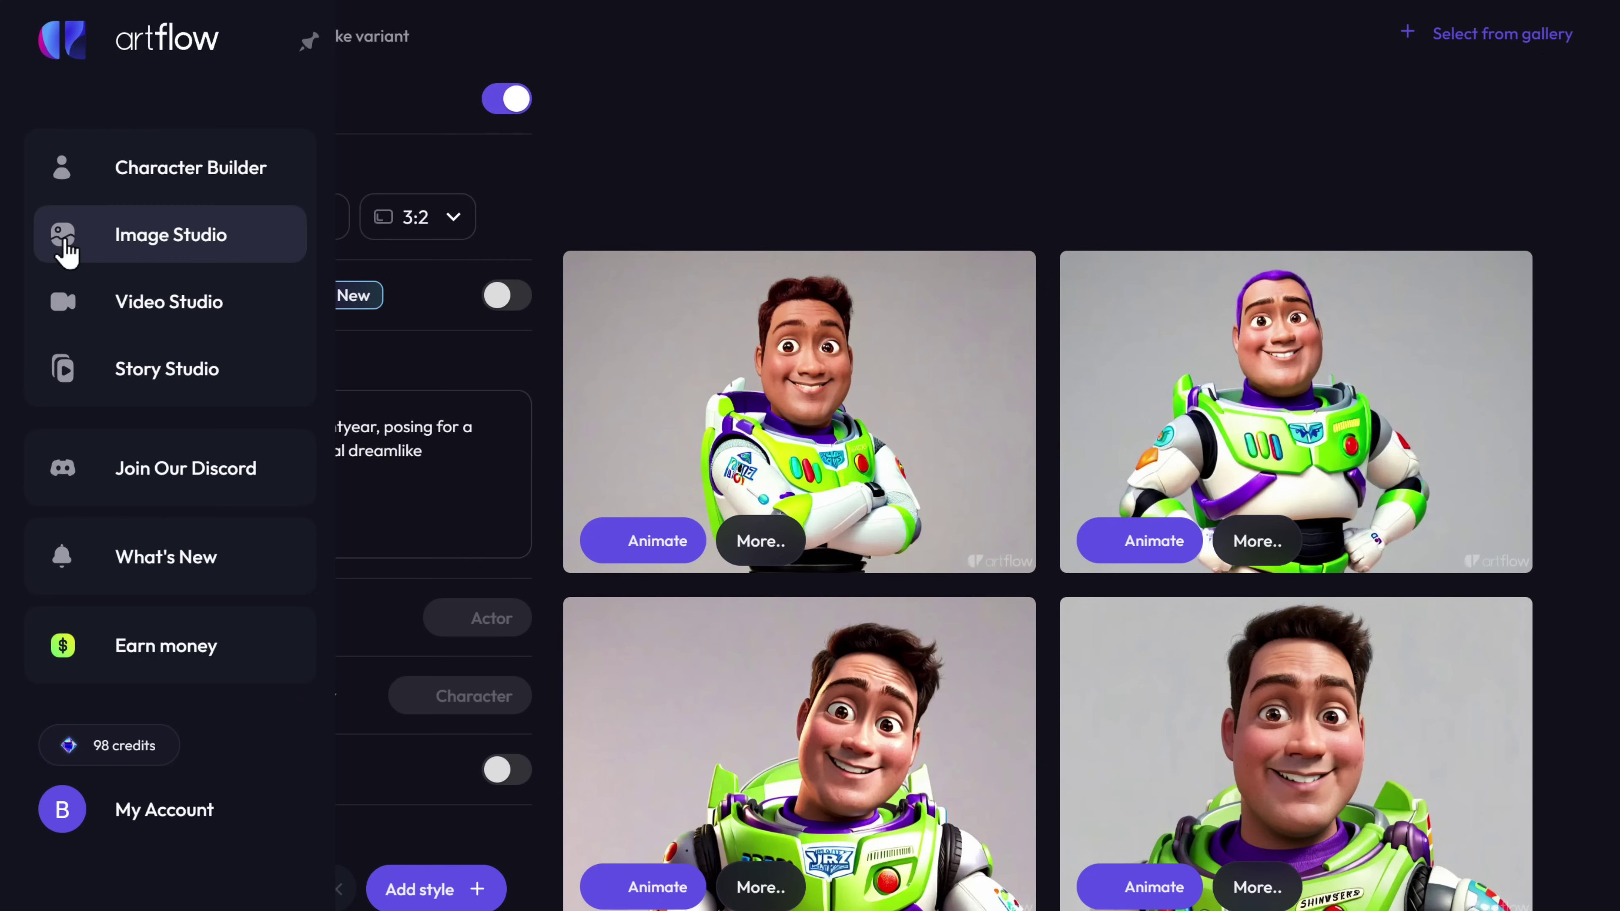
{"action": "left_click", "coordinate": [172, 252]}
{"action": "scroll", "coordinate": [871, 455], "scroll_direction": "down", "scroll_amount": 5}
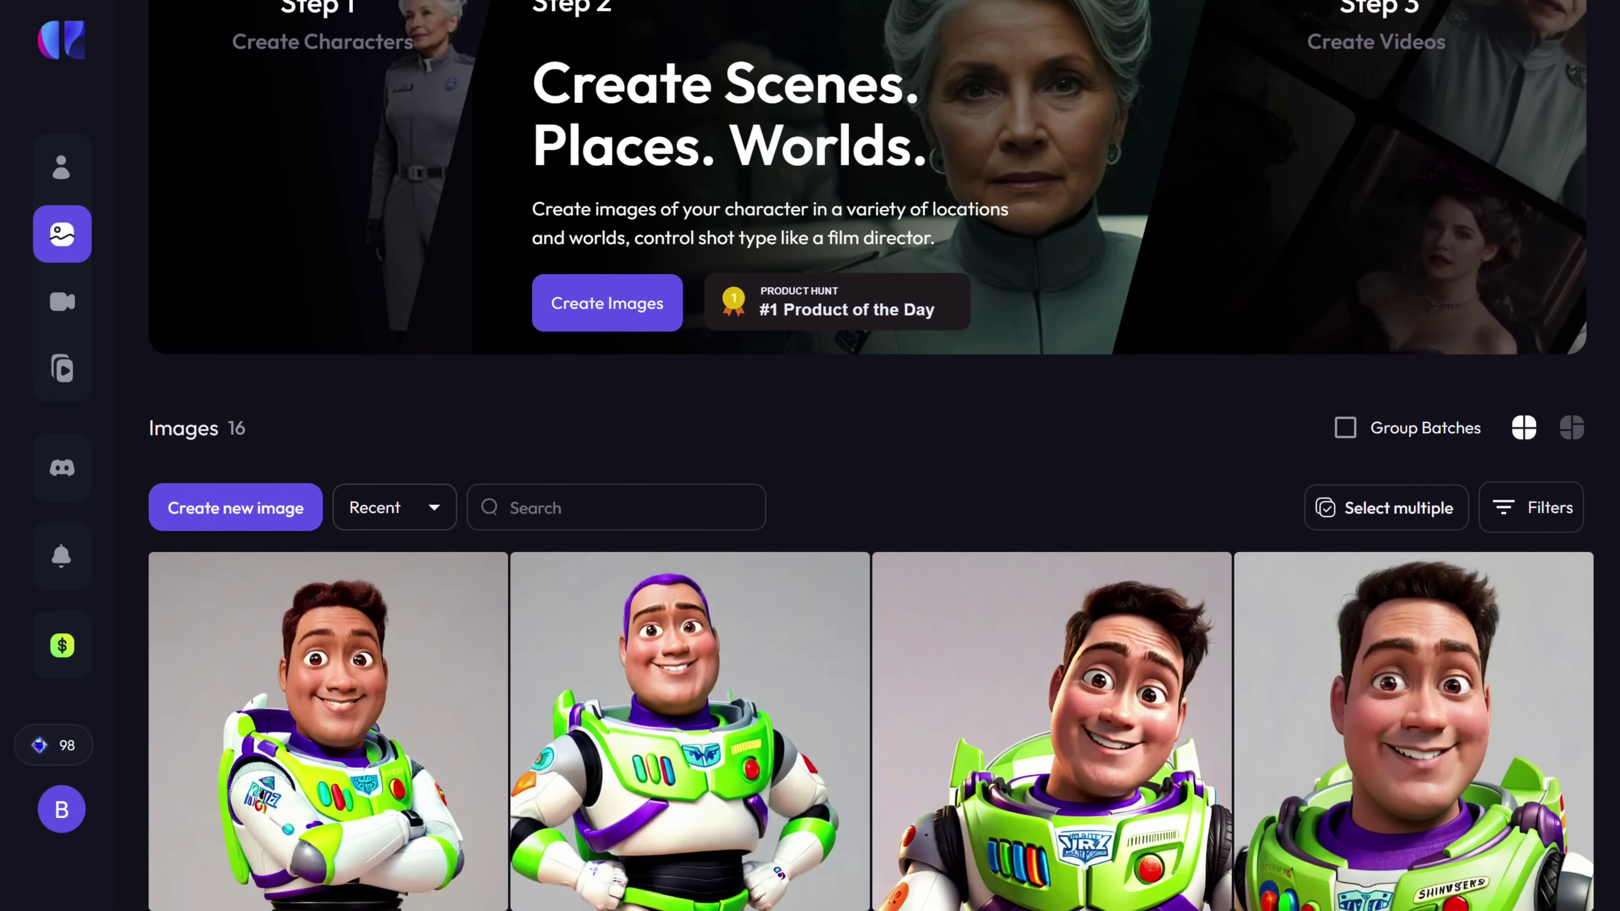
{"action": "scroll", "coordinate": [871, 455], "scroll_direction": "down", "scroll_amount": 2}
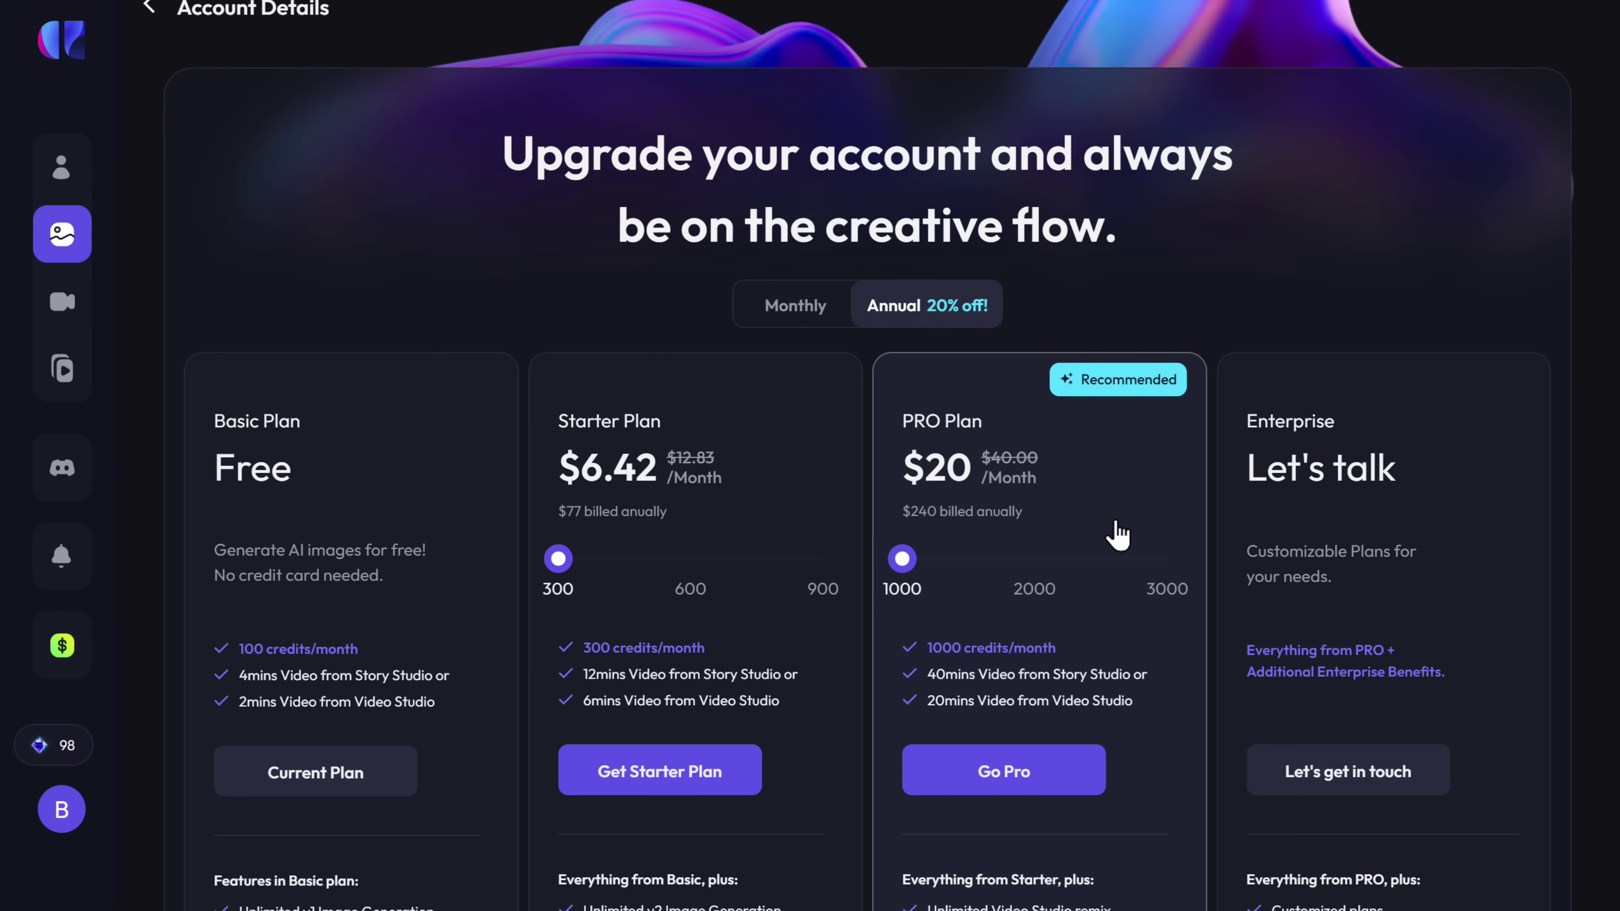
{"action": "scroll", "coordinate": [1117, 535], "scroll_direction": "down", "scroll_amount": 2}
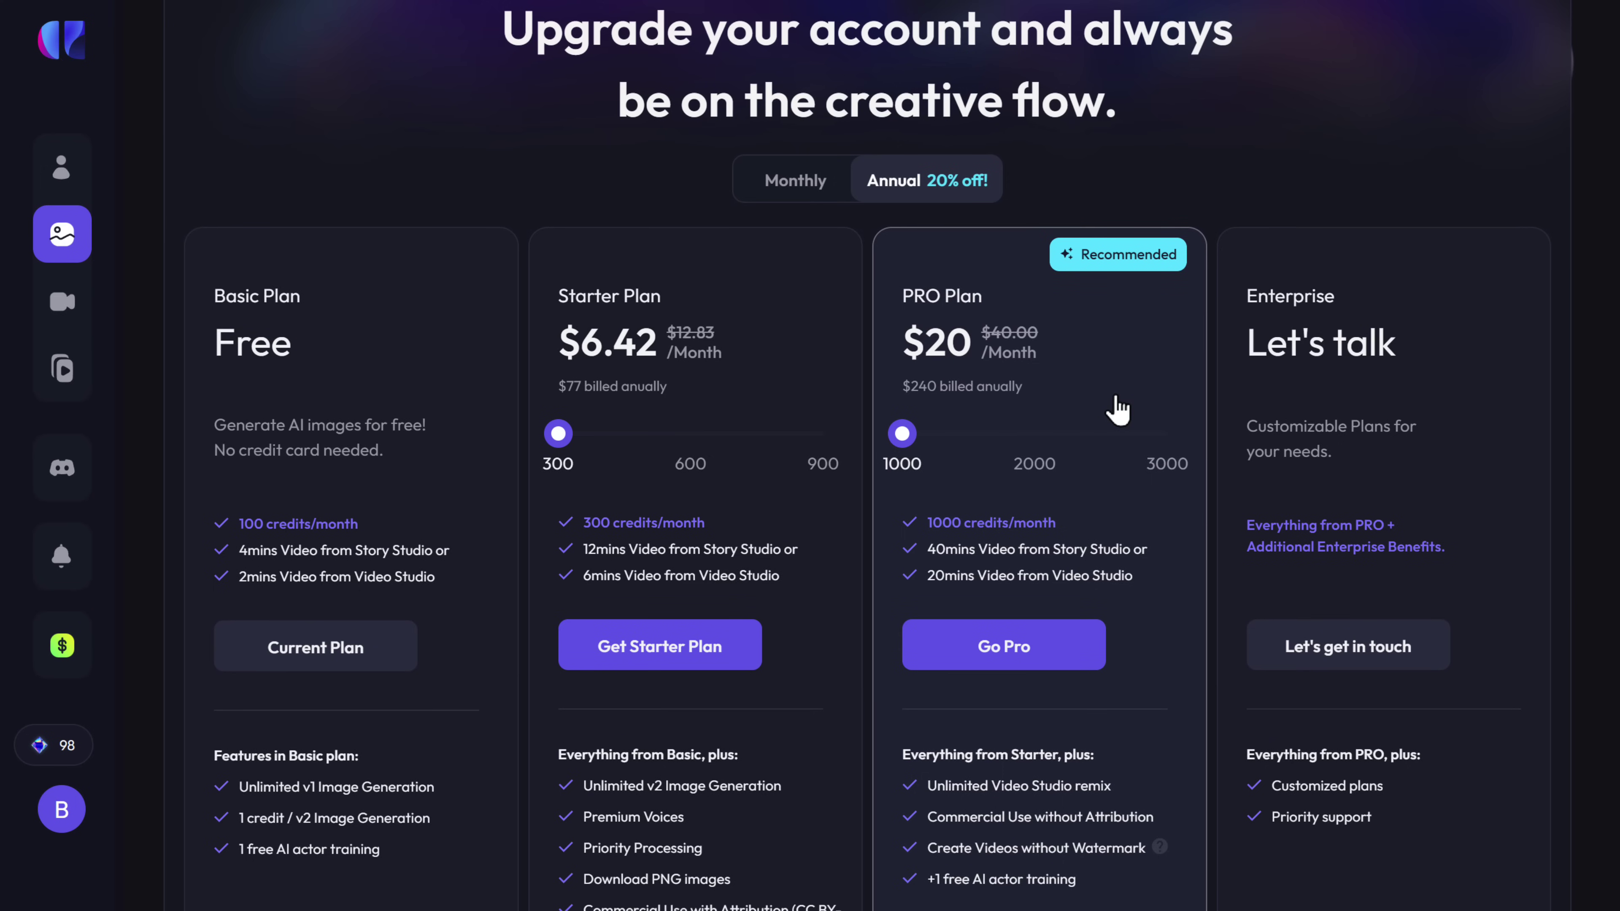